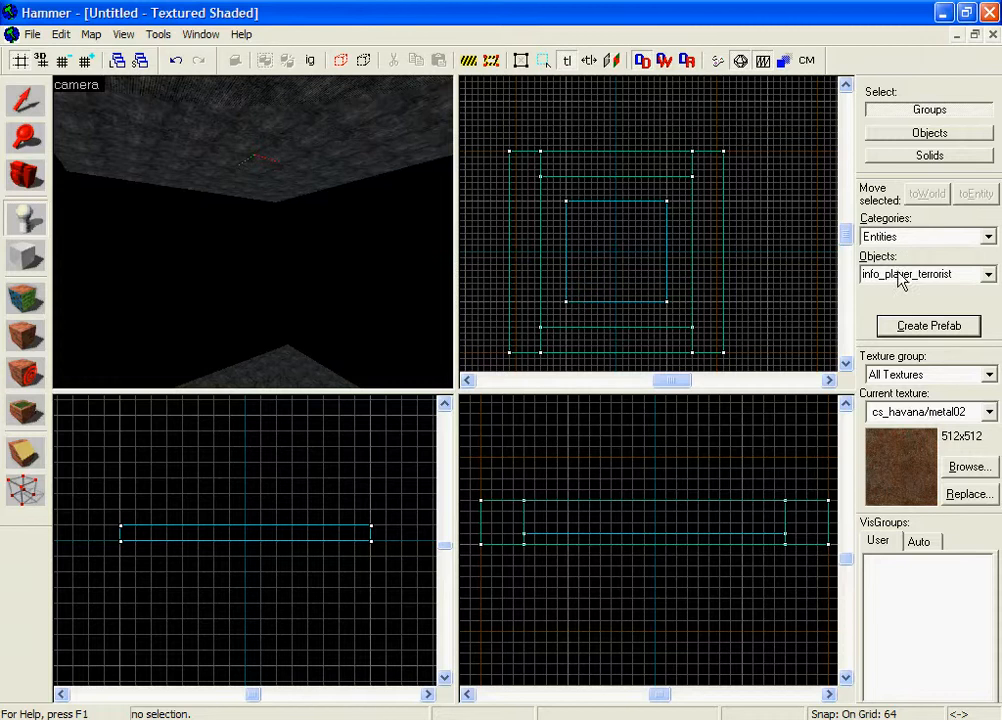
# Place an env_laser entity at (-384, -384, 0), on the underside of the upper block near its corner
pyautogui.doubleClick(898, 274)
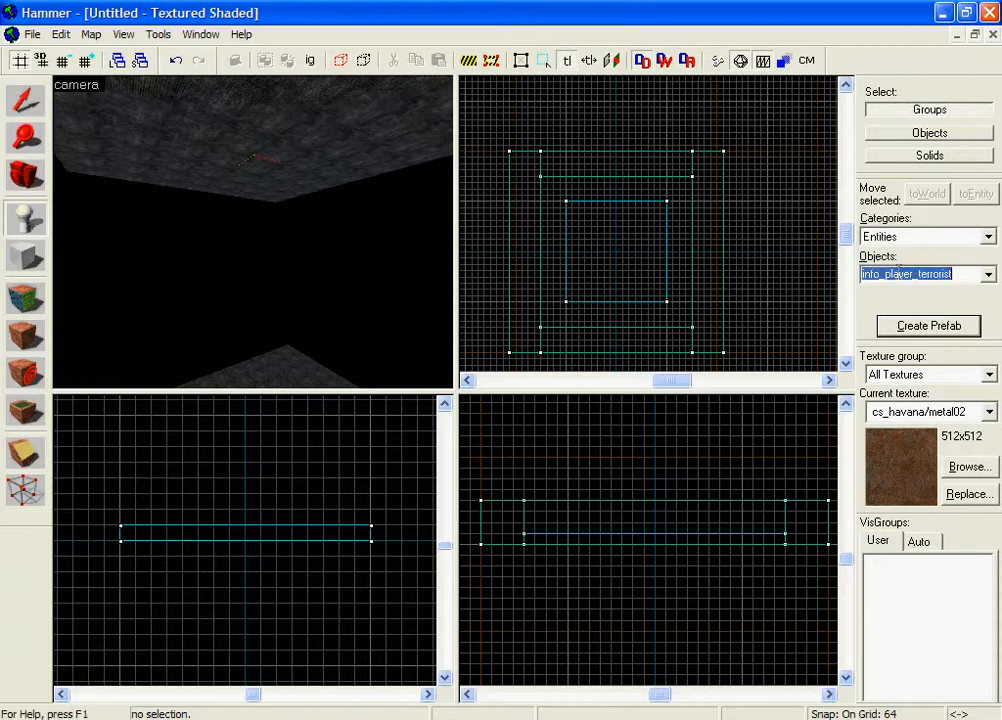
pyautogui.write('env_laser')
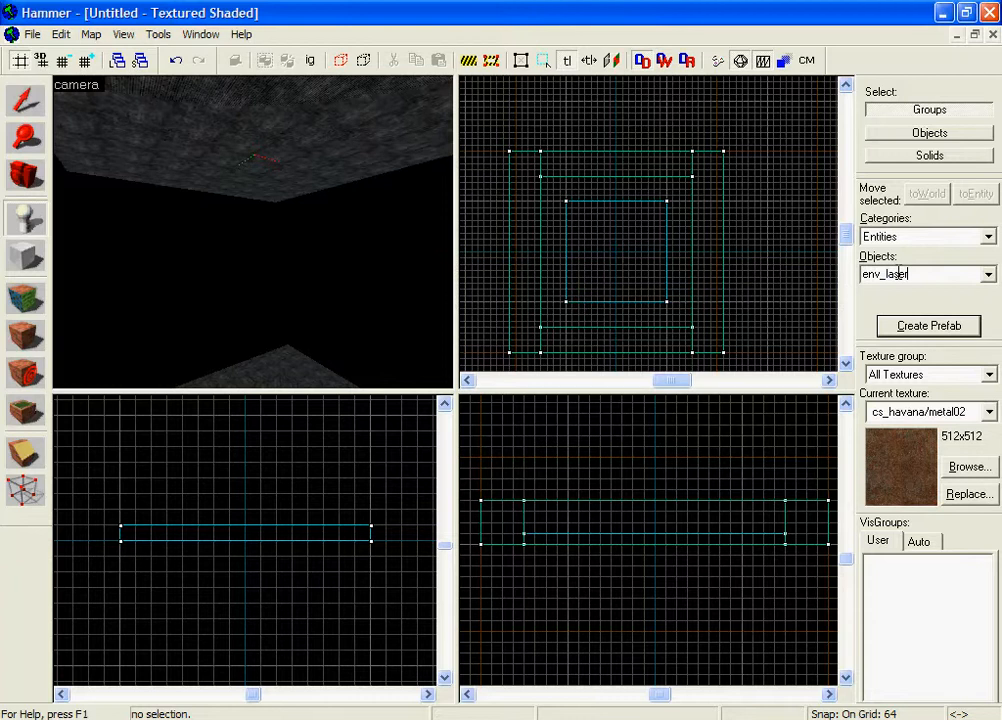
pyautogui.write('z')
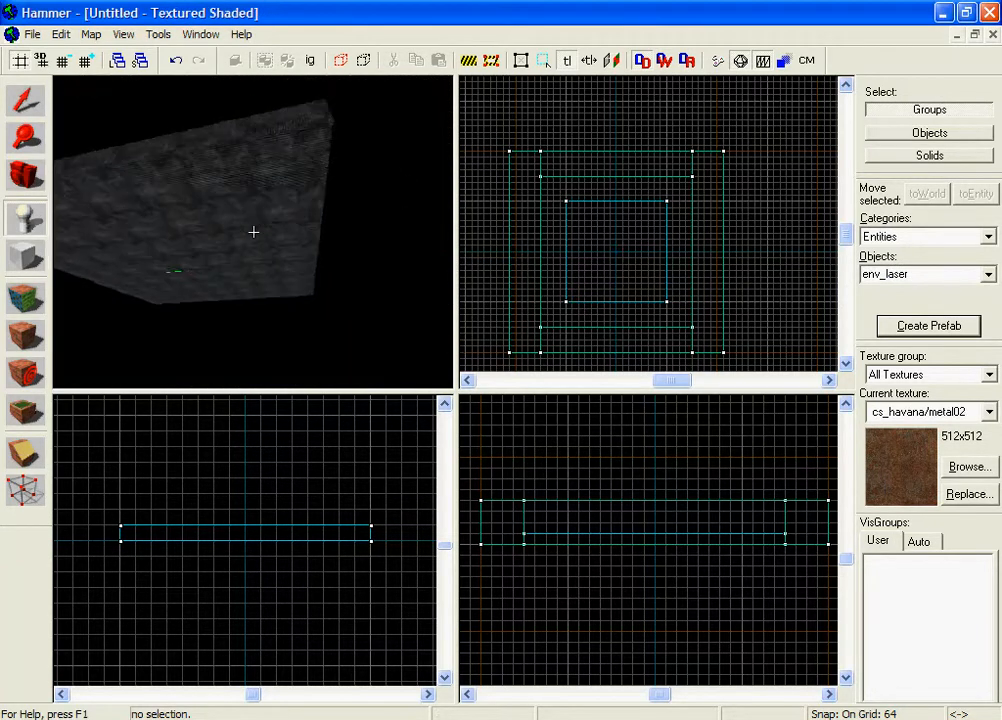
pyautogui.write('w')
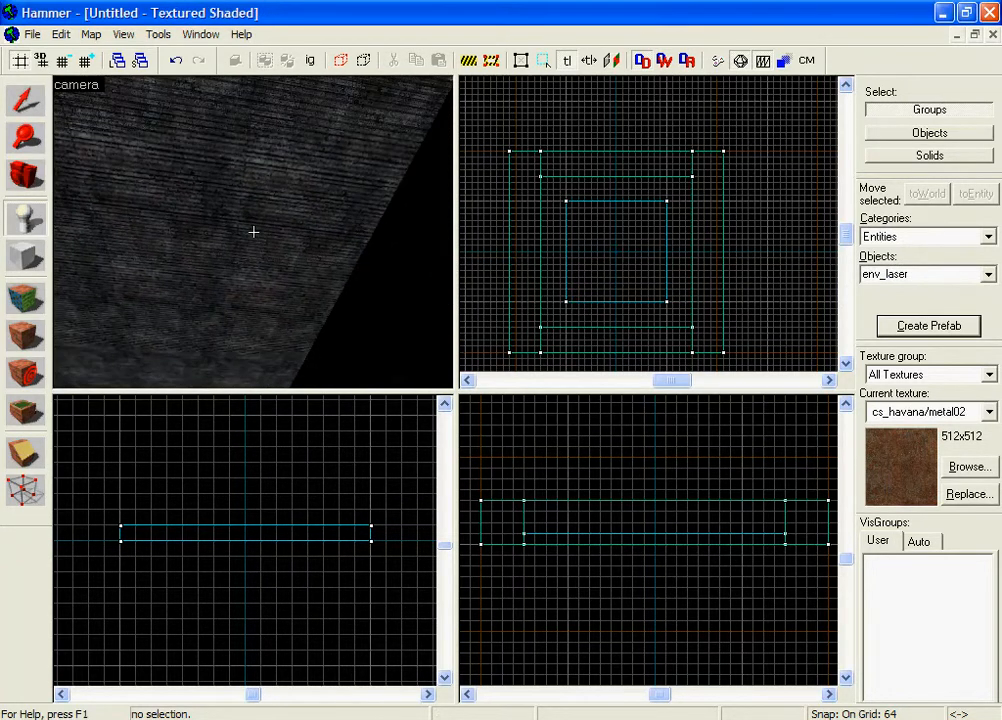
pyautogui.write('s')
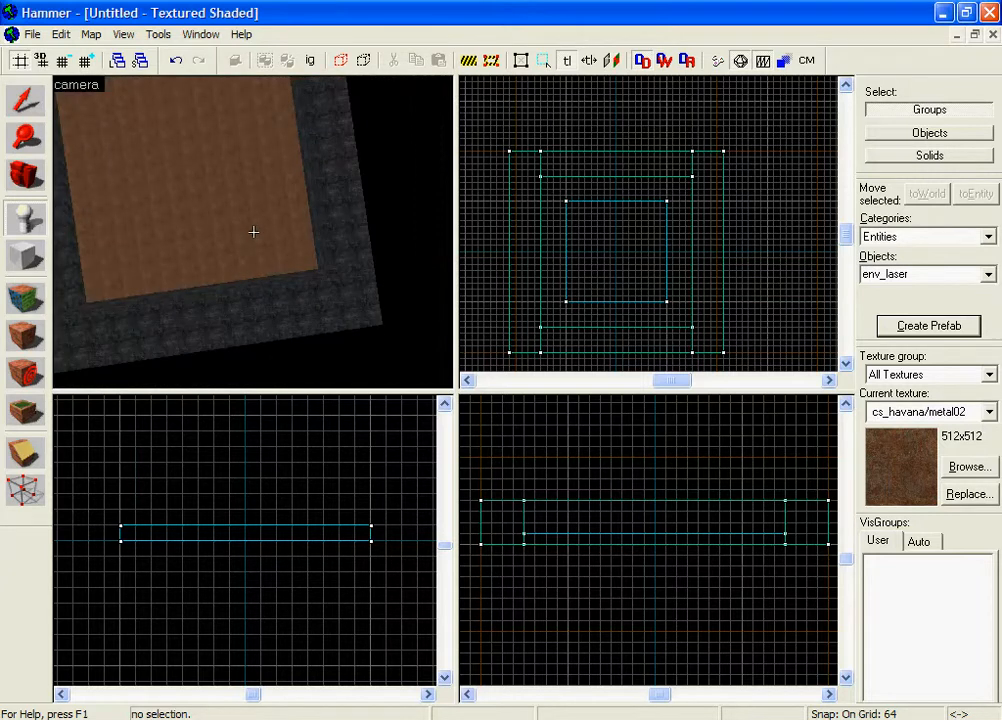
pyautogui.write('w')
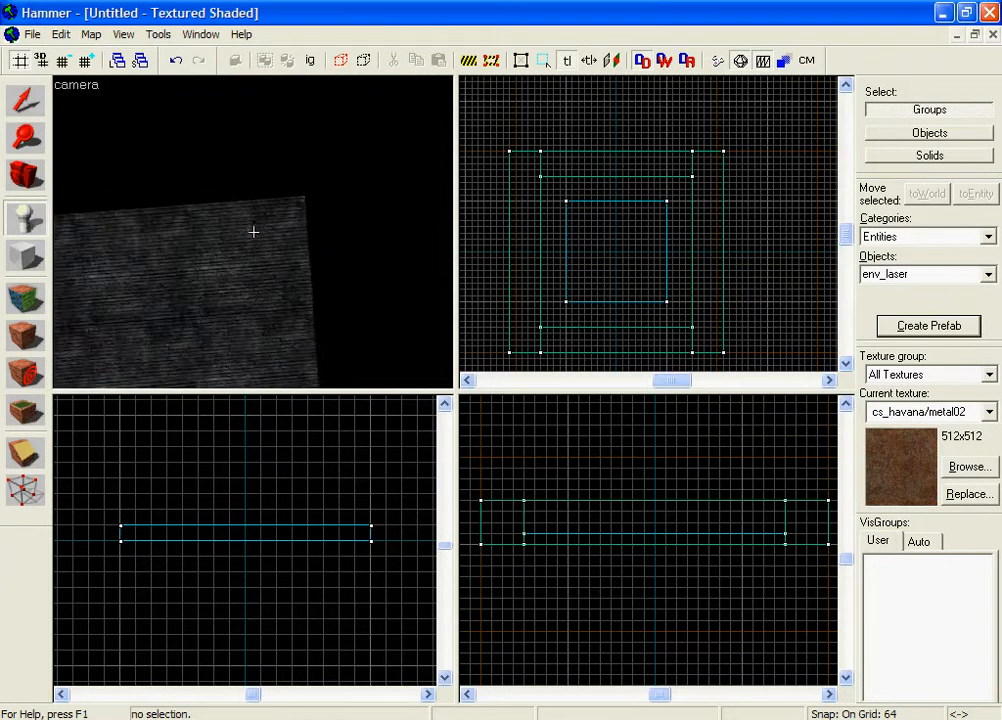
pyautogui.write('z')
pyautogui.scroll(3, 564, 255)
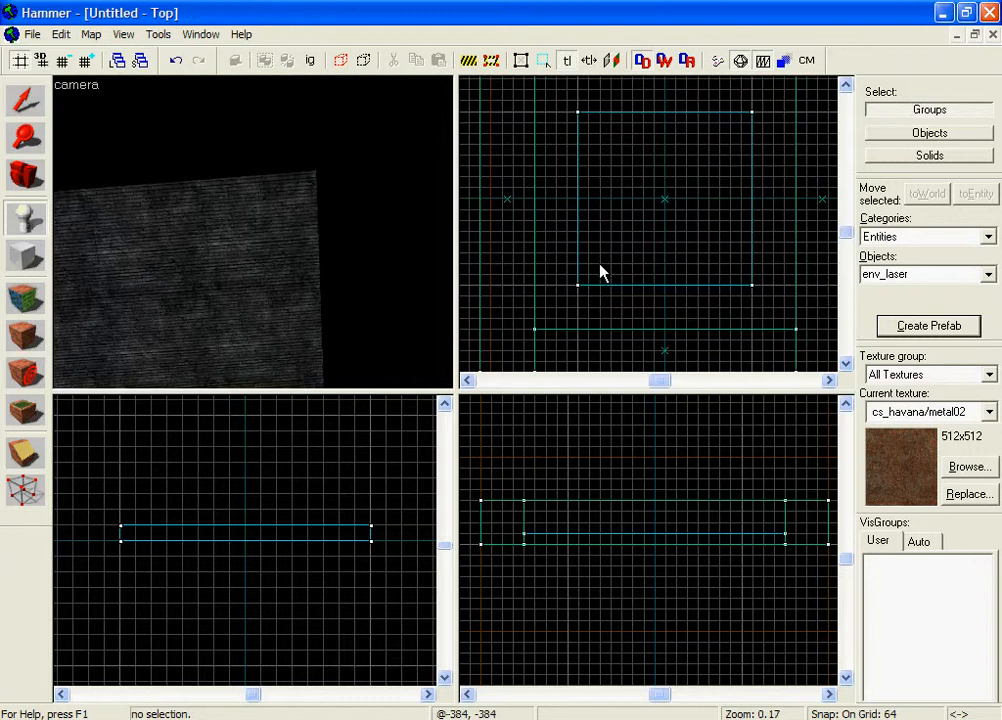
pyautogui.click(600, 264)
pyautogui.scroll(-3, 656, 536)
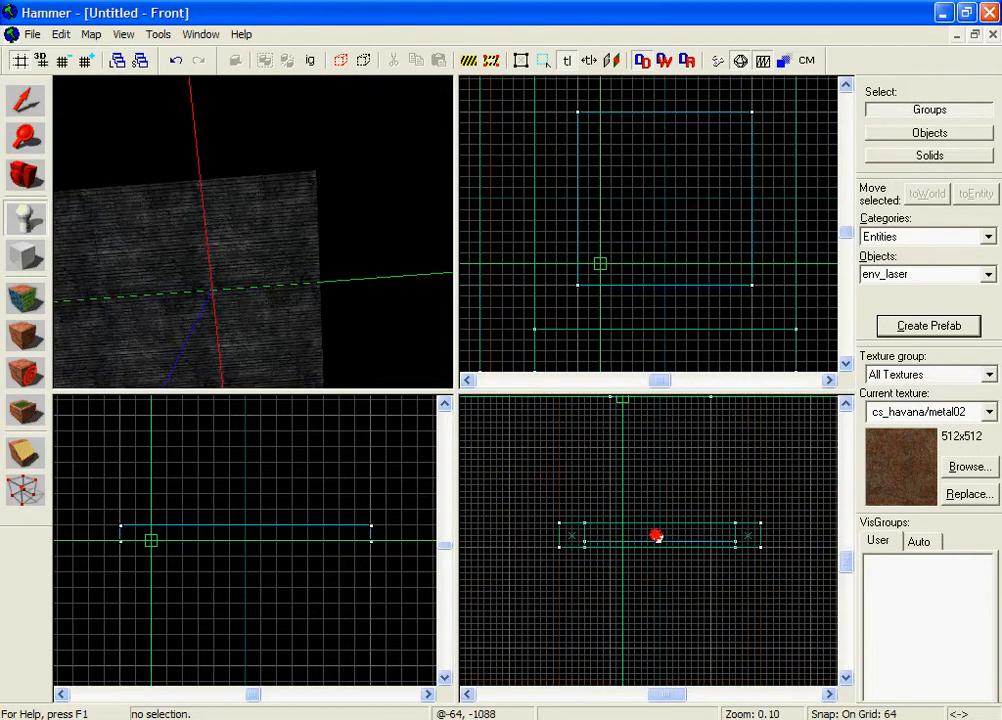
pyautogui.scroll(3, 656, 536)
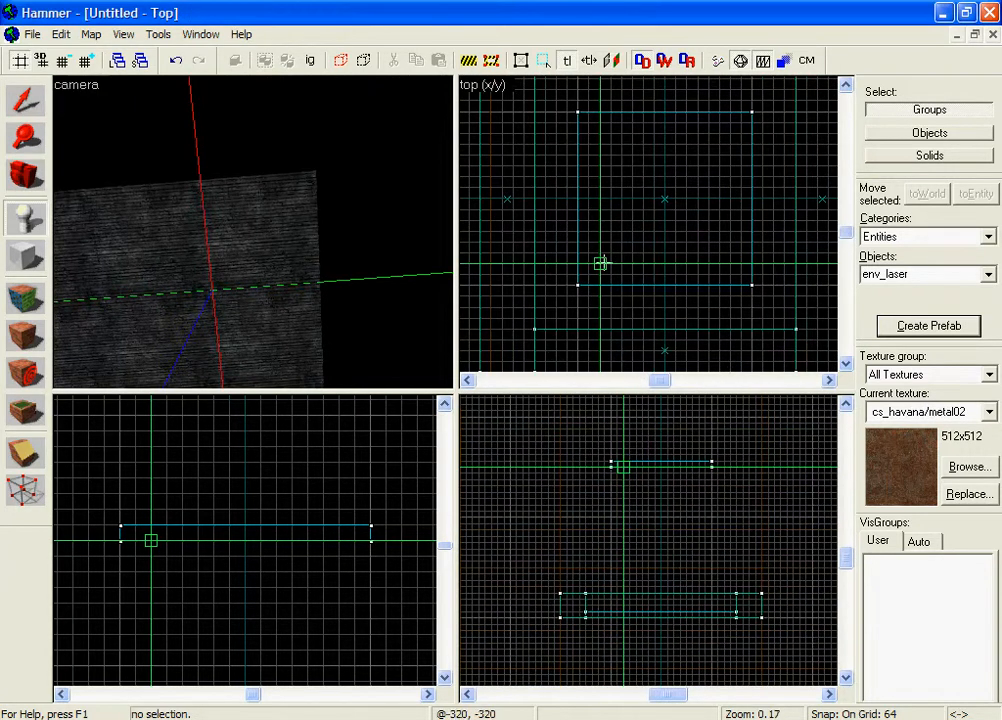
pyautogui.scroll(4, 479, 409)
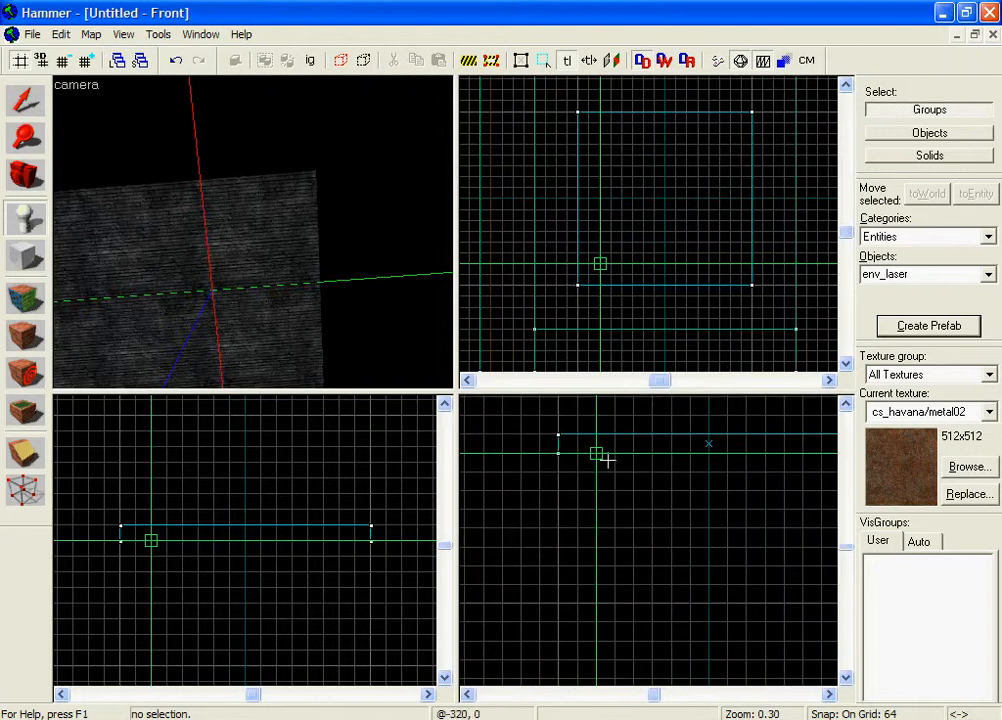
pyautogui.scroll(2, 607, 460)
pyautogui.rightClick(600, 457)
pyautogui.click(612, 464)
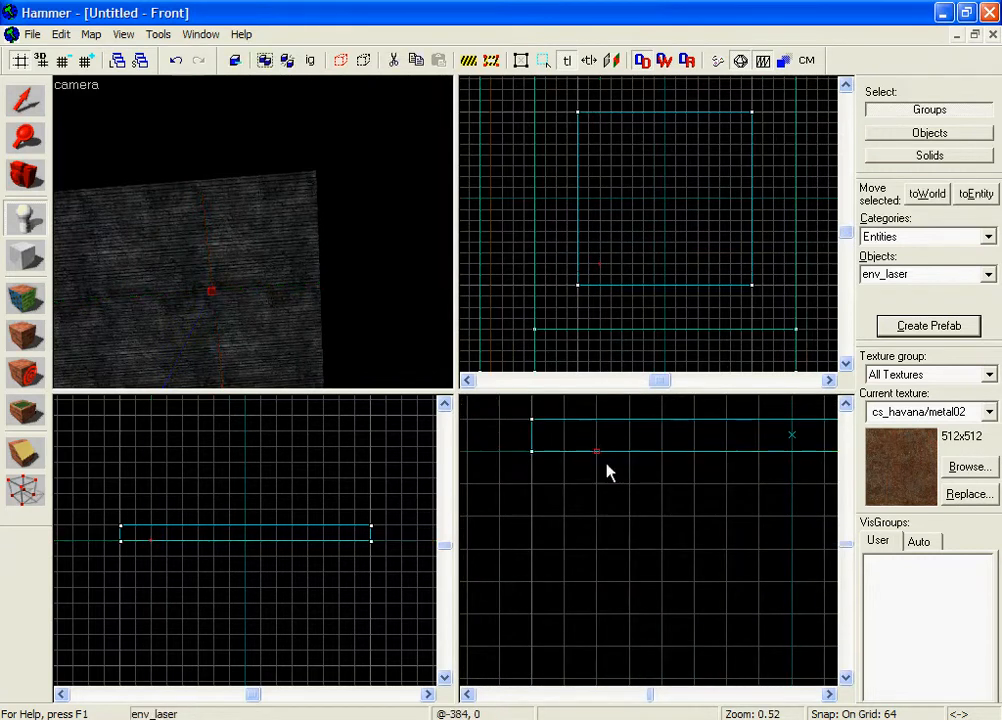
# Switch to the Selection tool with the env_laser selected and reduce the grid snap size to 16
pyautogui.click(25, 100)
pyautogui.press('z')
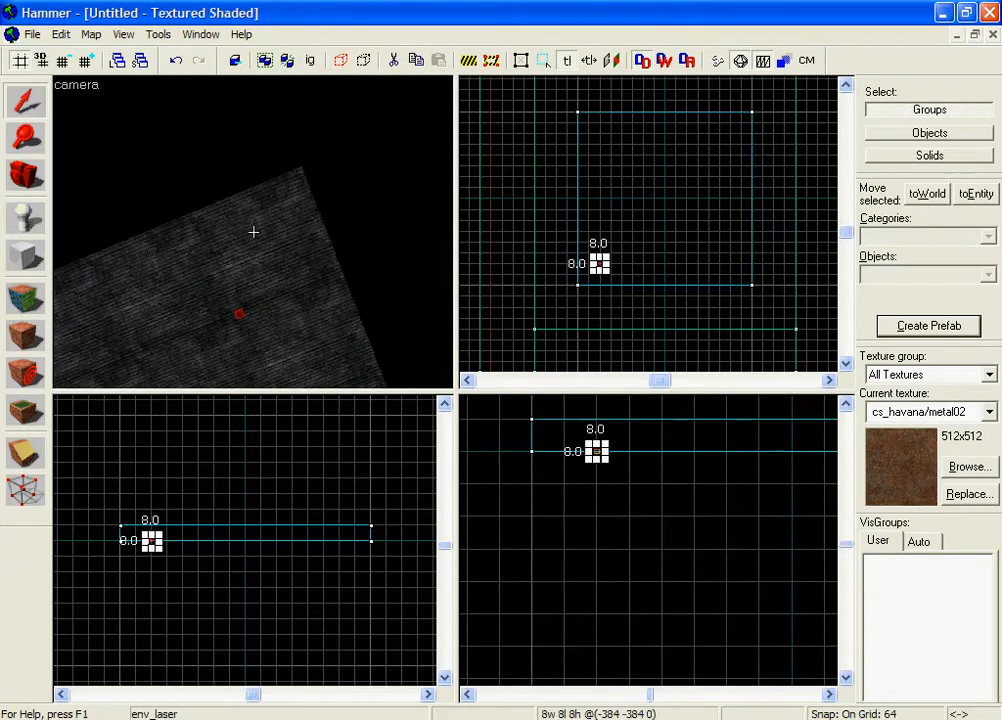
pyautogui.press('z')
pyautogui.scroll(1, 637, 458)
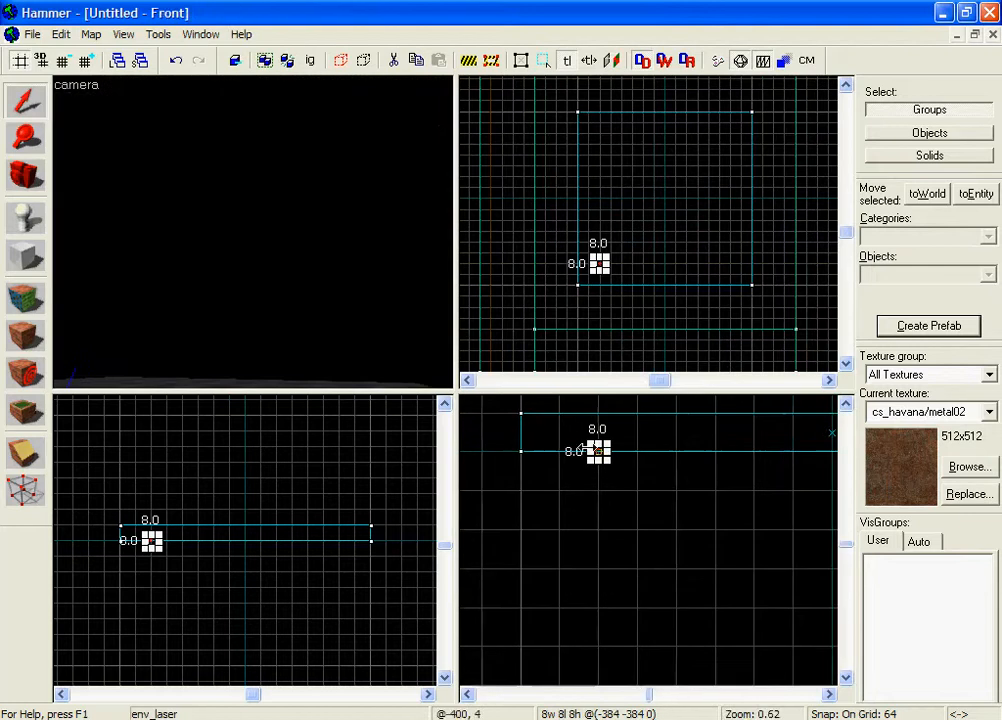
pyautogui.click(235, 275)
pyautogui.press('z')
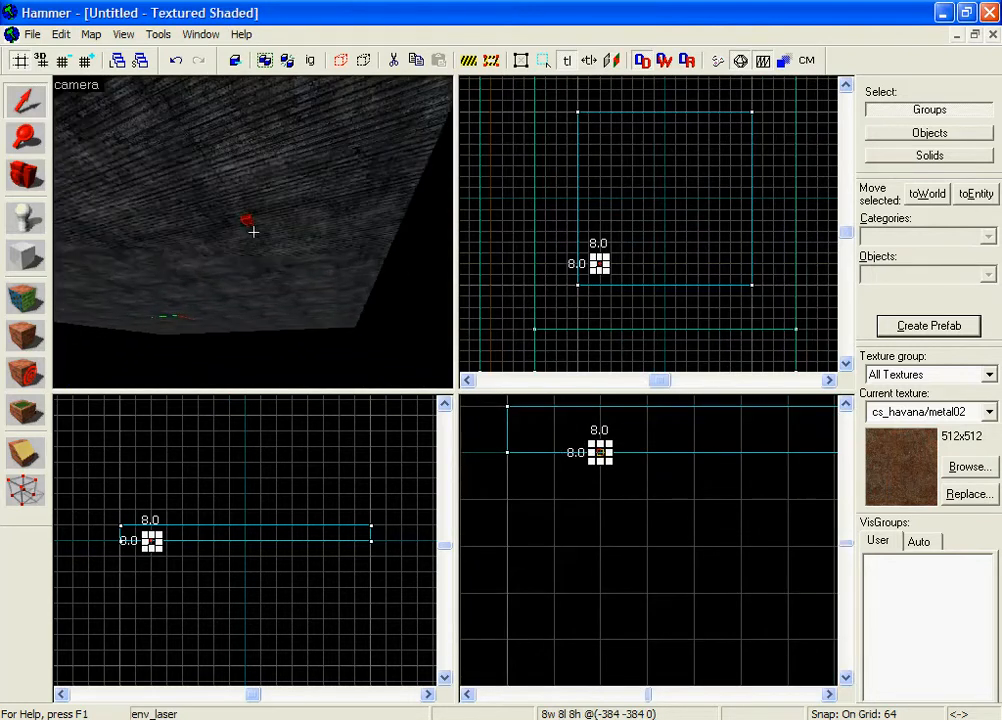
pyautogui.press('z')
pyautogui.press('[')
pyautogui.press('[')
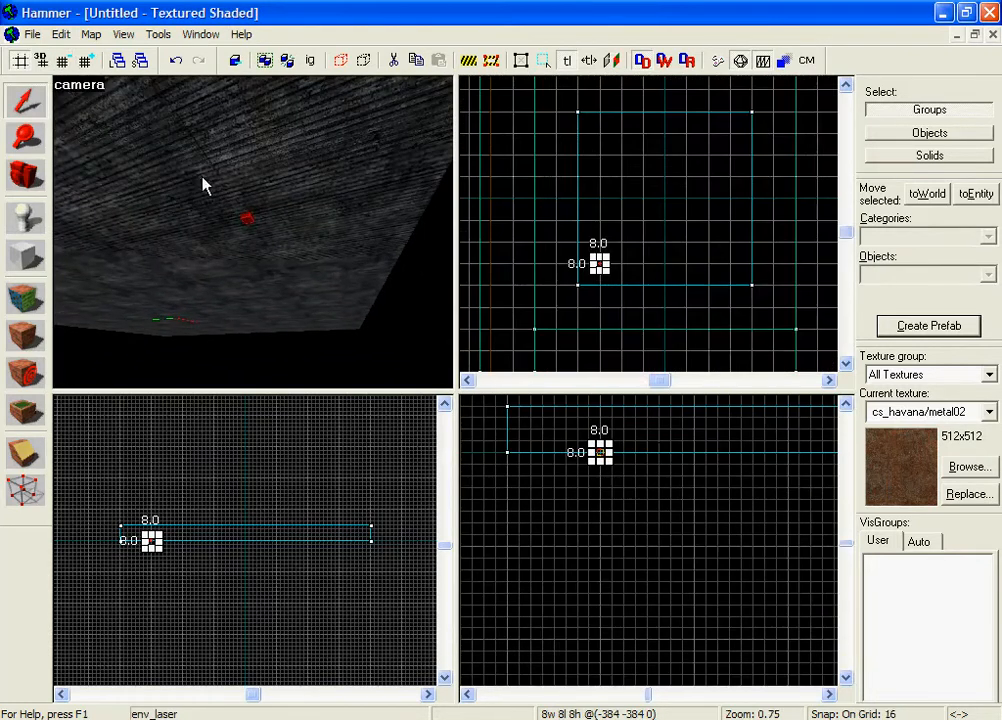
pyautogui.scroll(4, 633, 454)
pyautogui.scroll(3, 596, 457)
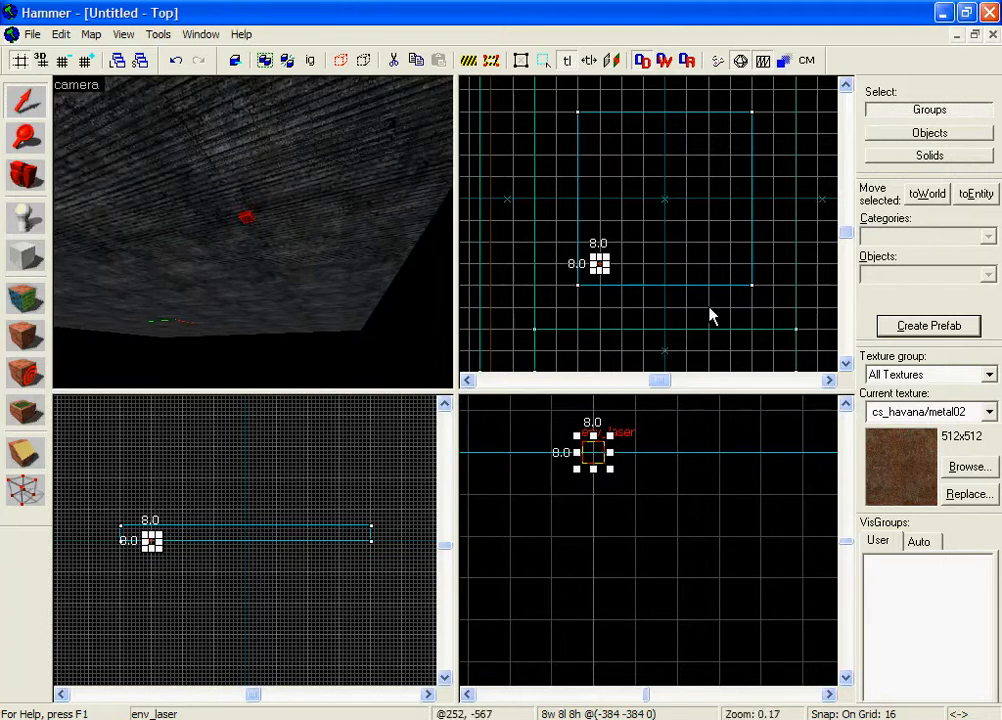
# Open the env_laser's object properties and set its name to "lasers"
pyautogui.click(276, 200)
pyautogui.press('z')
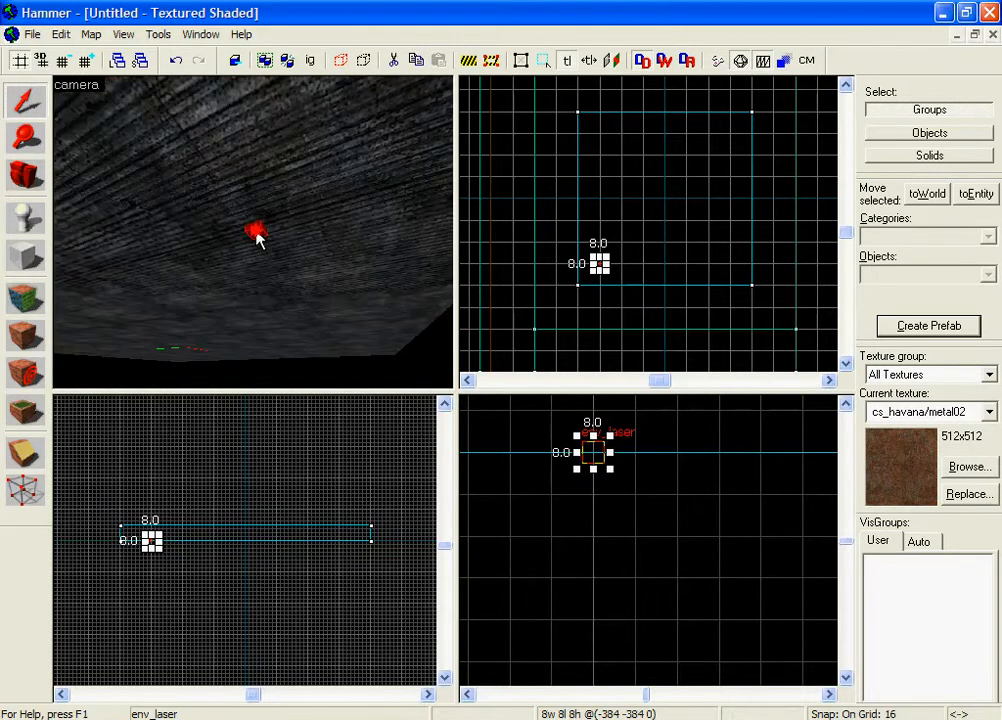
pyautogui.doubleClick(256, 232)
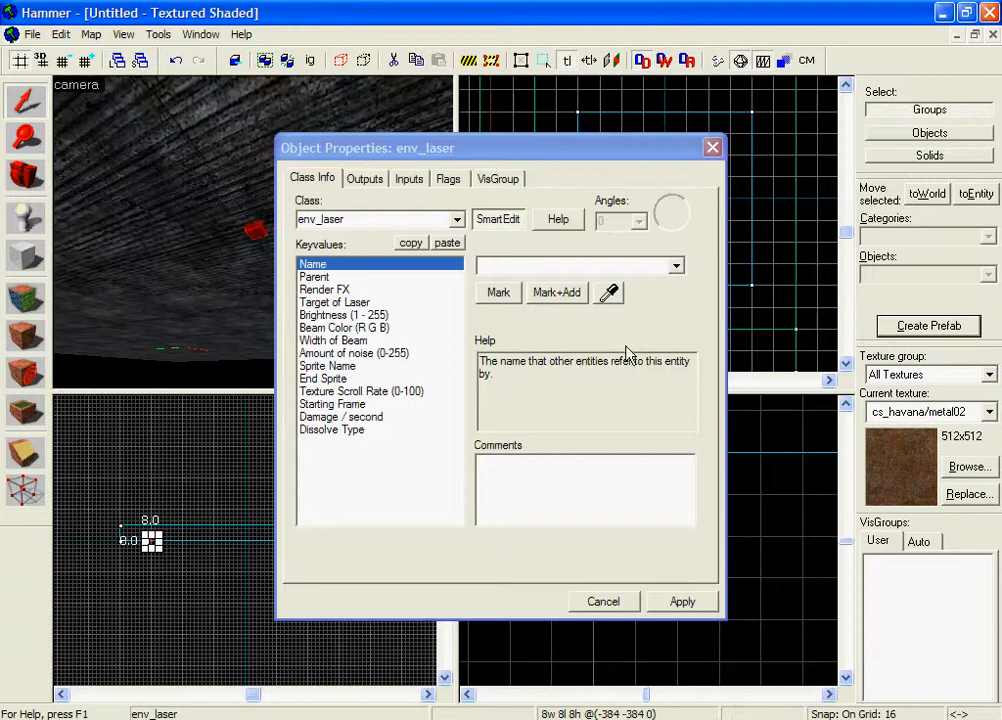
pyautogui.click(553, 267)
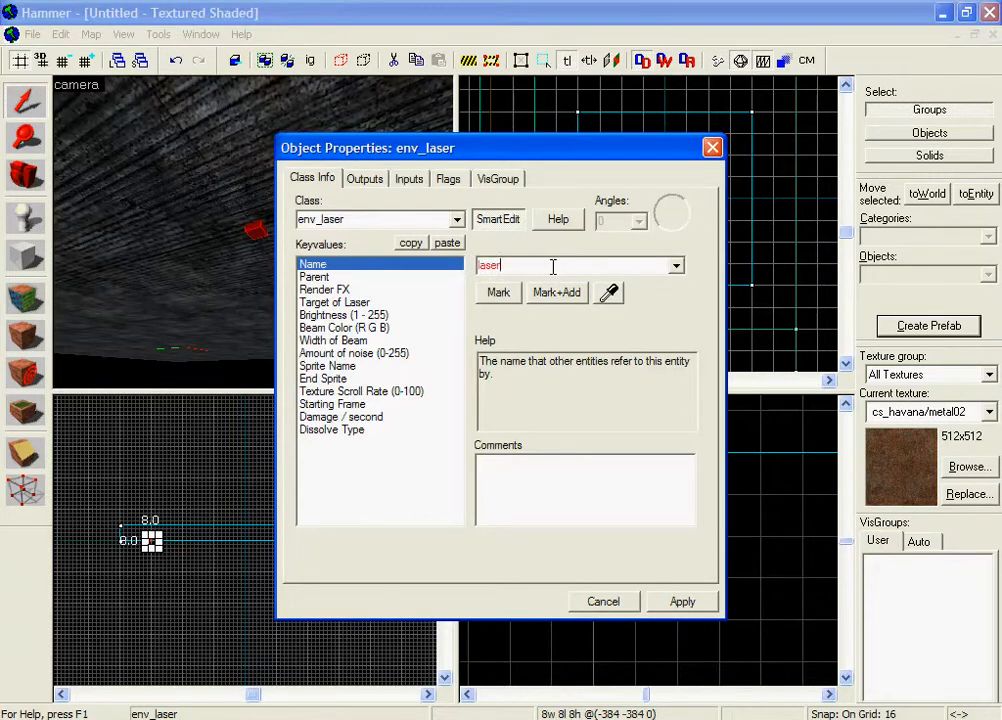
pyautogui.click(682, 601)
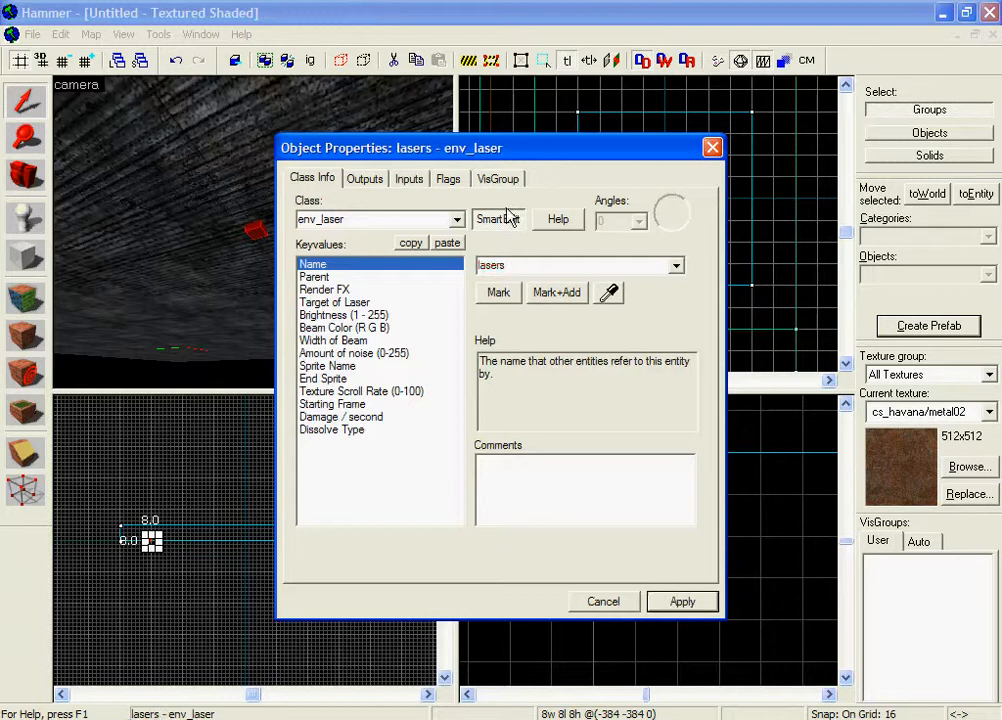
# Review the laser entity's available flags without changing any, and return to its keyvalues
pyautogui.click(448, 179)
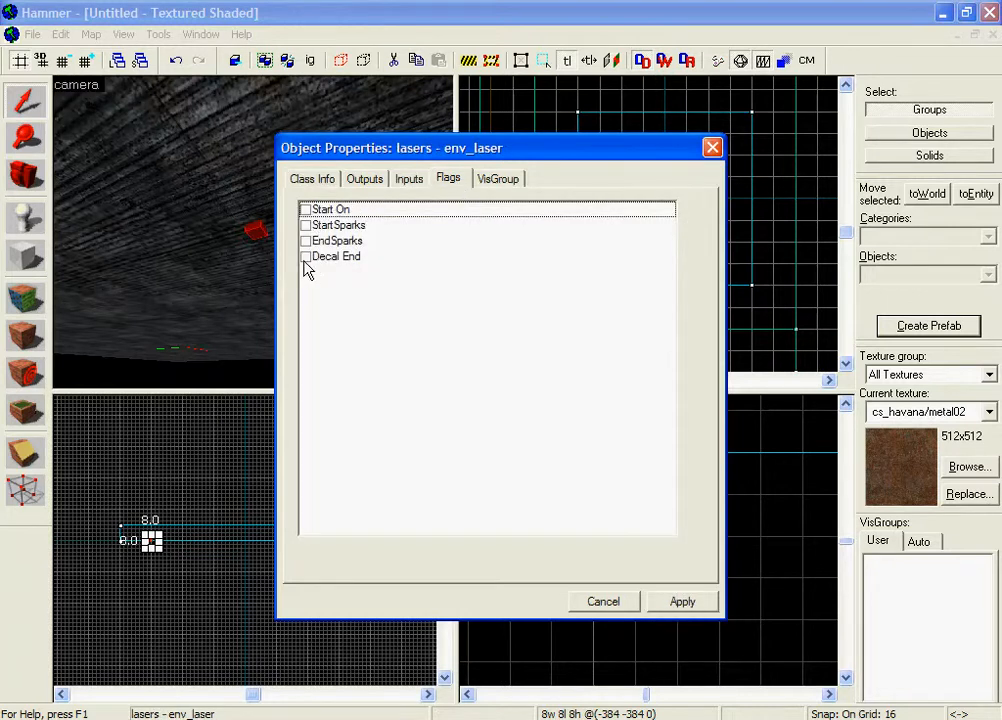
pyautogui.click(262, 248)
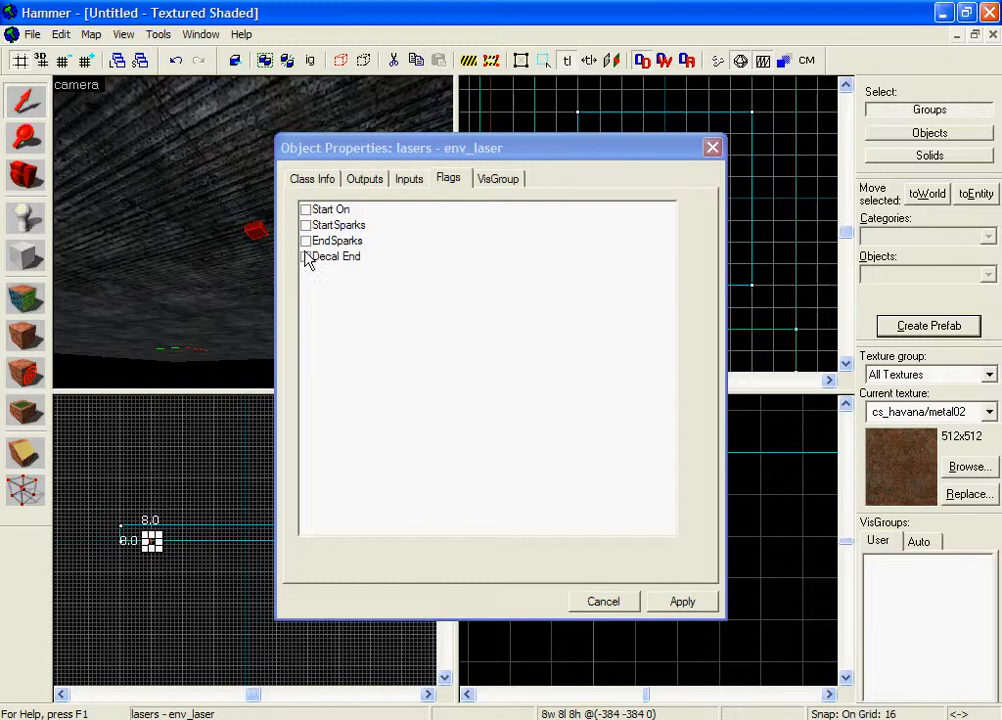
pyautogui.click(322, 179)
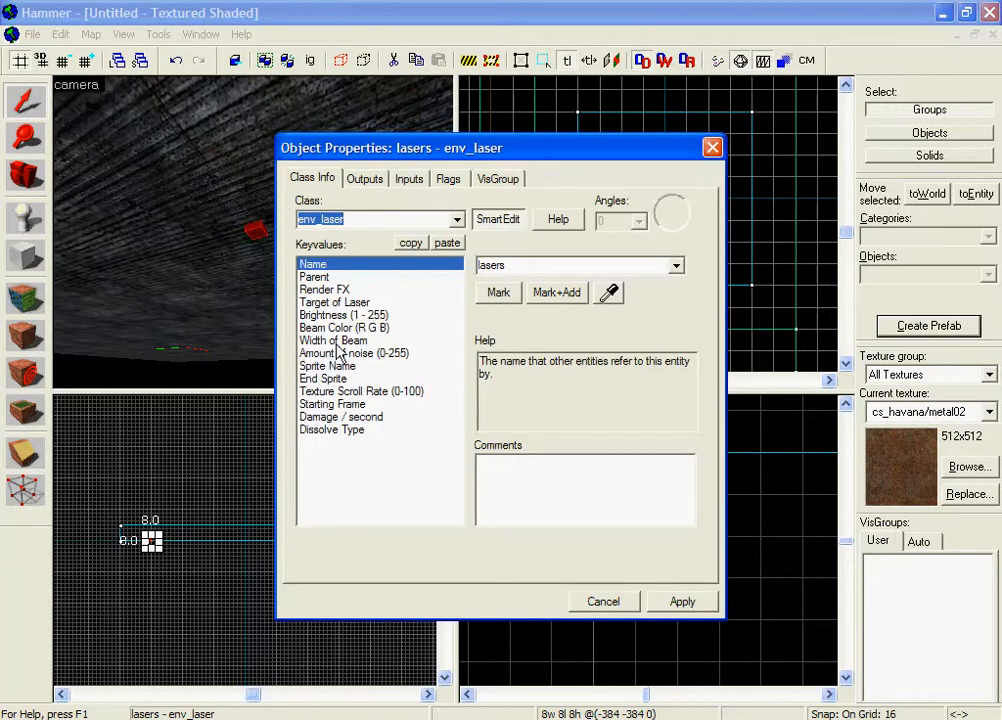
# Set the laser's beam color to green (0 255 0) and apply it
pyautogui.click(348, 303)
pyautogui.click(348, 315)
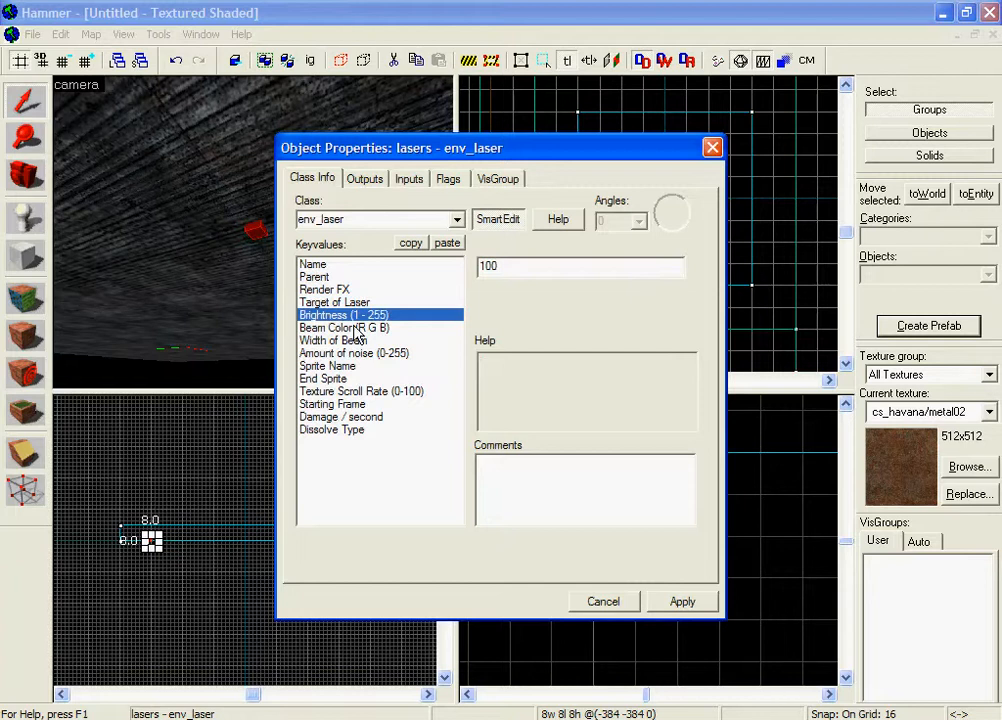
pyautogui.click(380, 327)
pyautogui.click(492, 298)
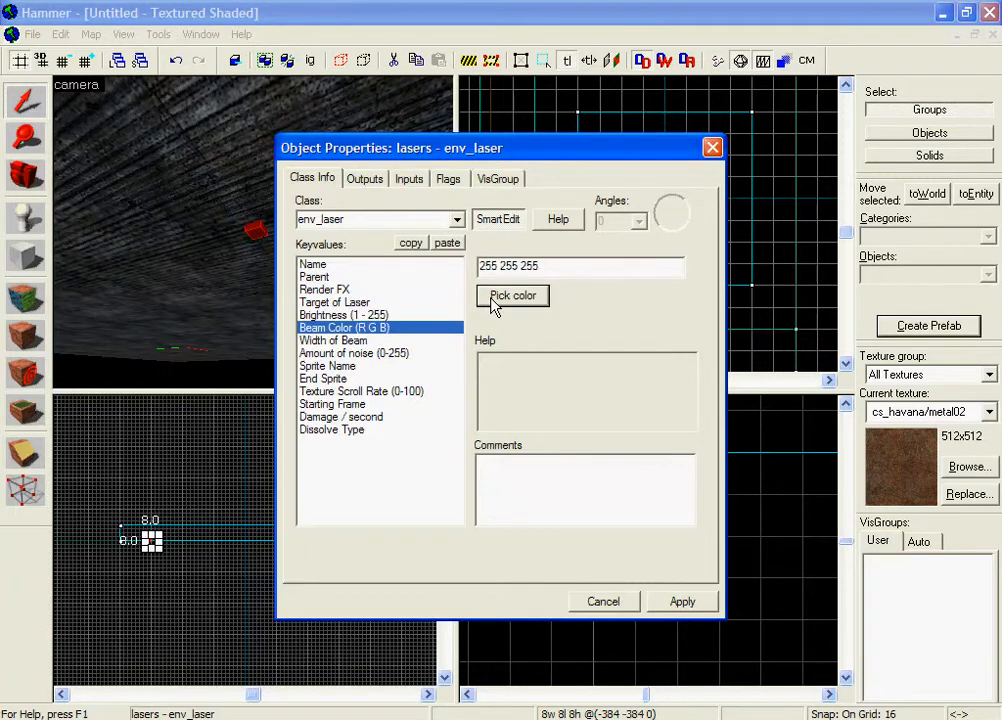
pyautogui.click(349, 319)
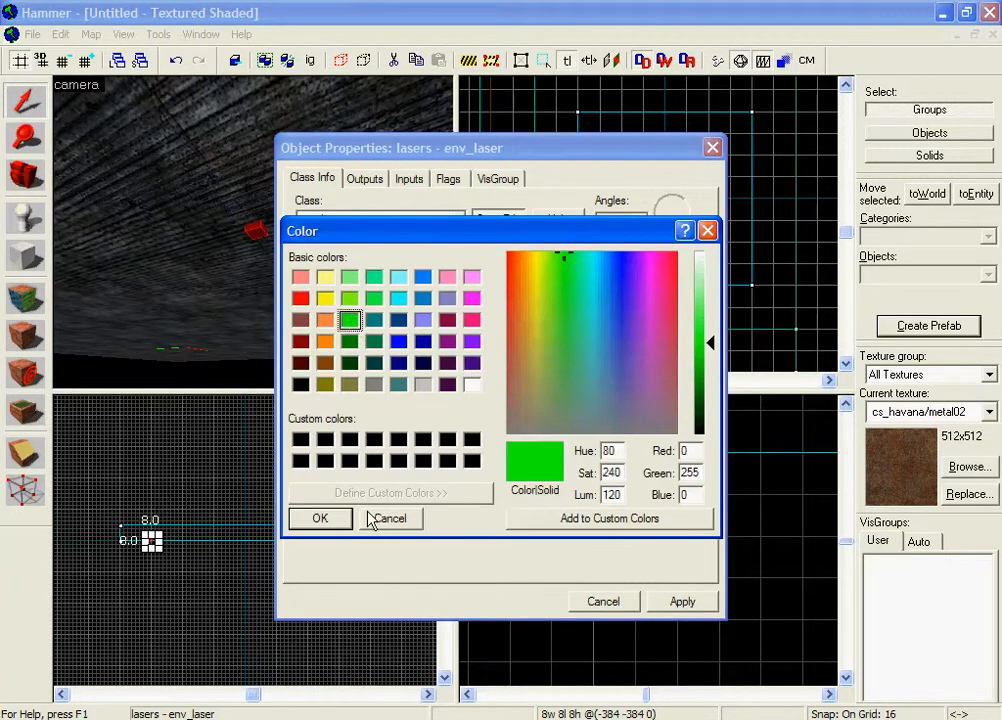
pyautogui.click(330, 518)
pyautogui.click(683, 602)
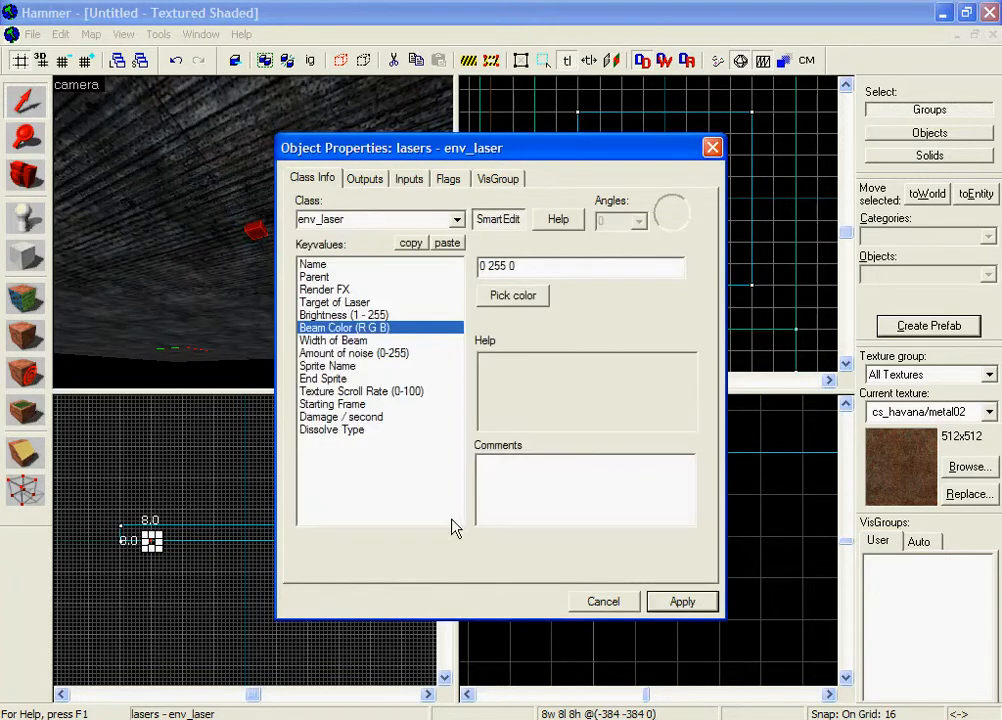
# Review the laser's remaining keyvalues, from beam width and noise through the sprites and scroll rate to the dissolve type
pyautogui.click(355, 341)
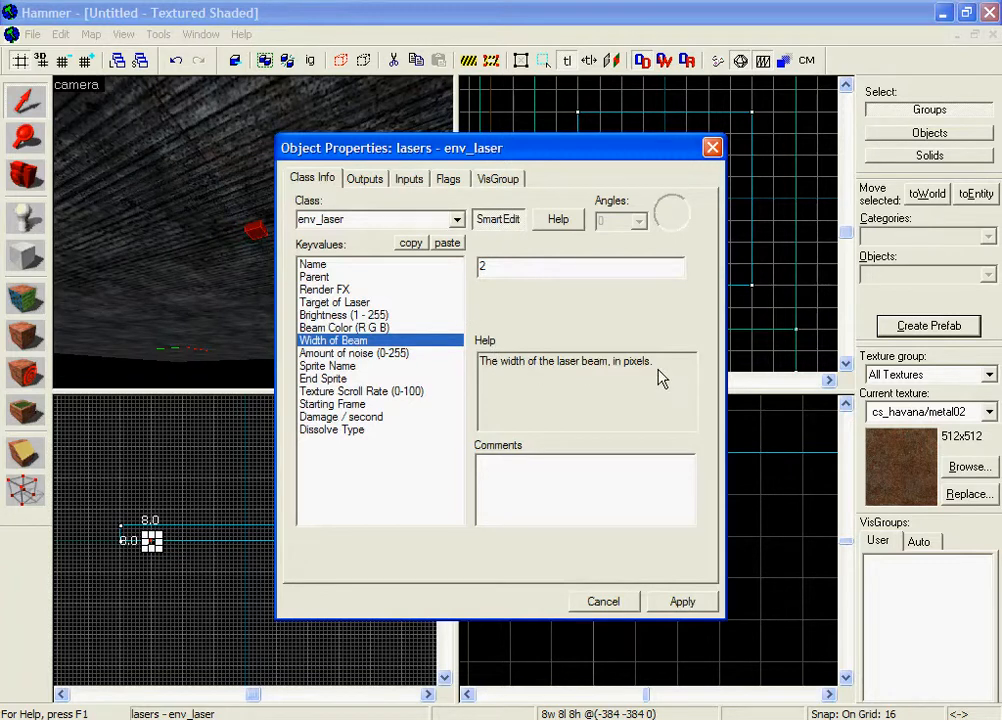
pyautogui.click(400, 353)
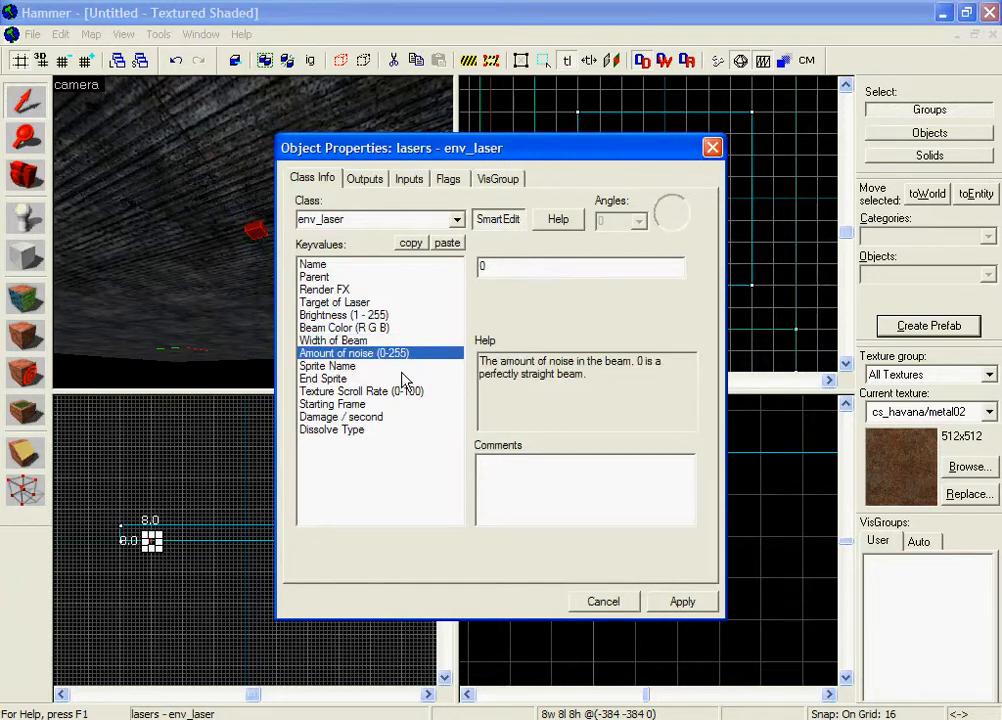
pyautogui.click(400, 366)
pyautogui.click(399, 379)
pyautogui.click(401, 391)
pyautogui.click(401, 404)
pyautogui.click(402, 416)
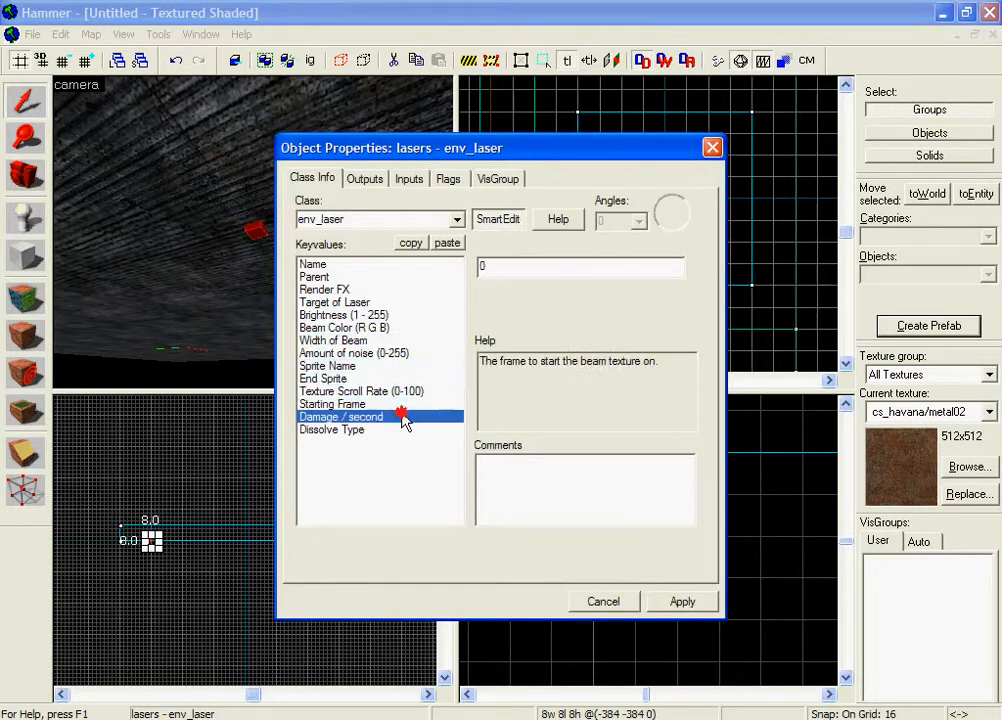
pyautogui.click(410, 430)
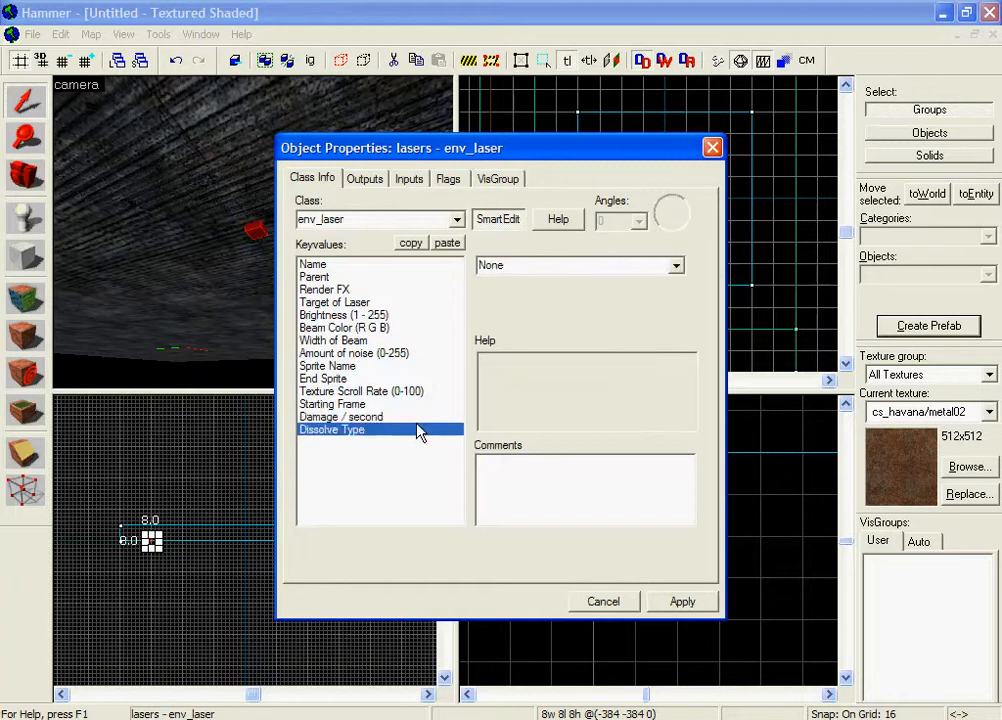
# Set the laser's damage per second to 9999, apply it and close the object properties
pyautogui.click(420, 416)
pyautogui.doubleClick(515, 268)
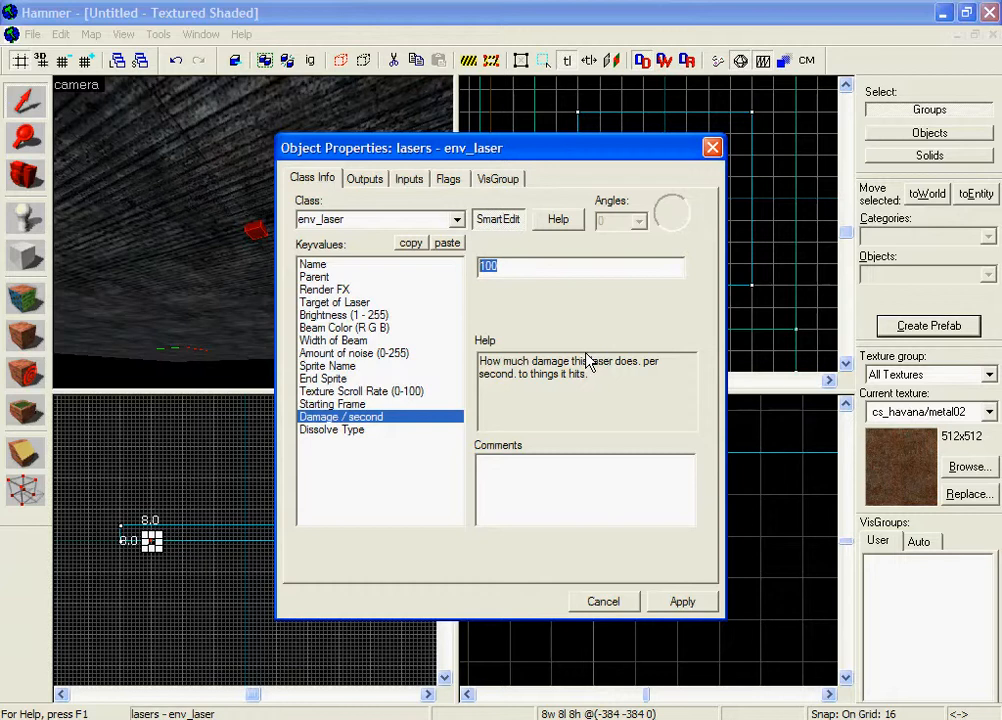
pyautogui.write('9999')
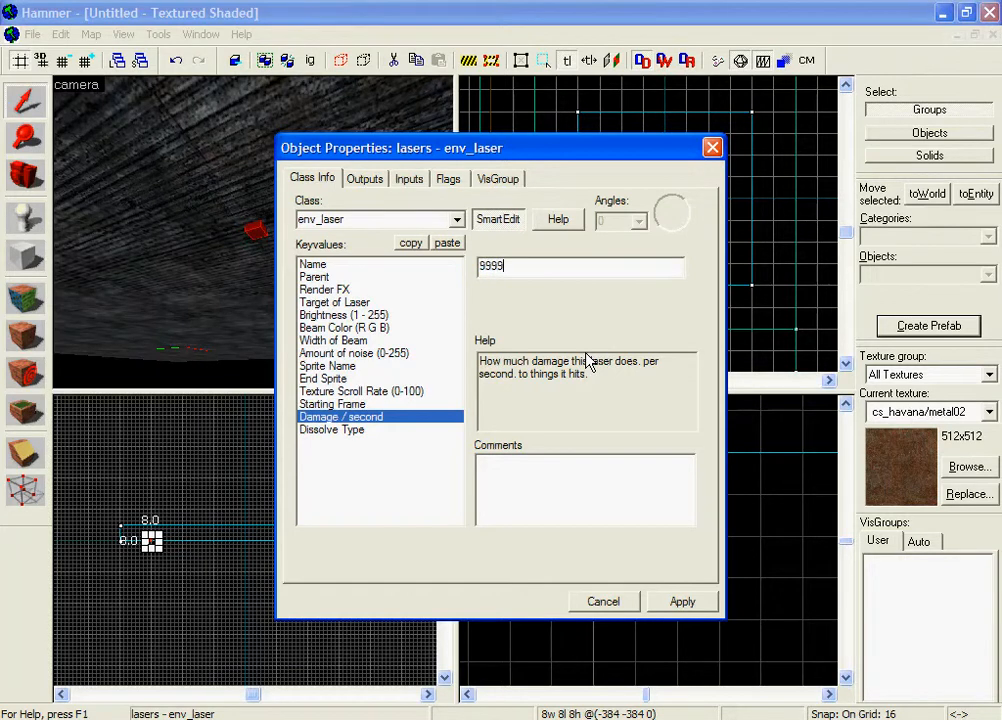
pyautogui.click(683, 602)
pyautogui.click(618, 602)
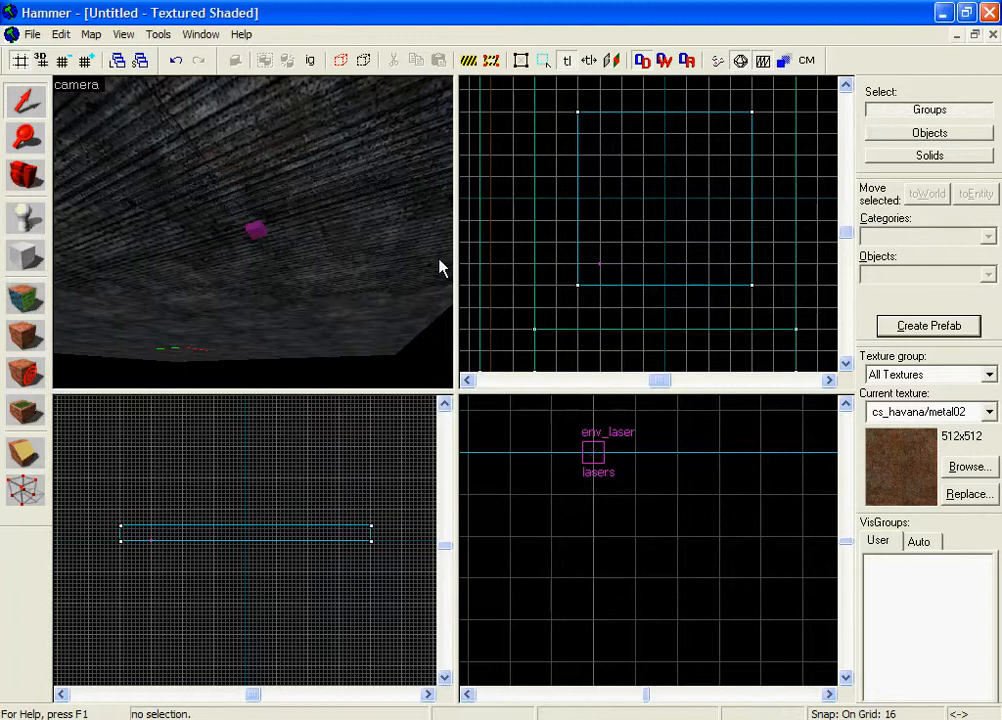
pyautogui.press('z')
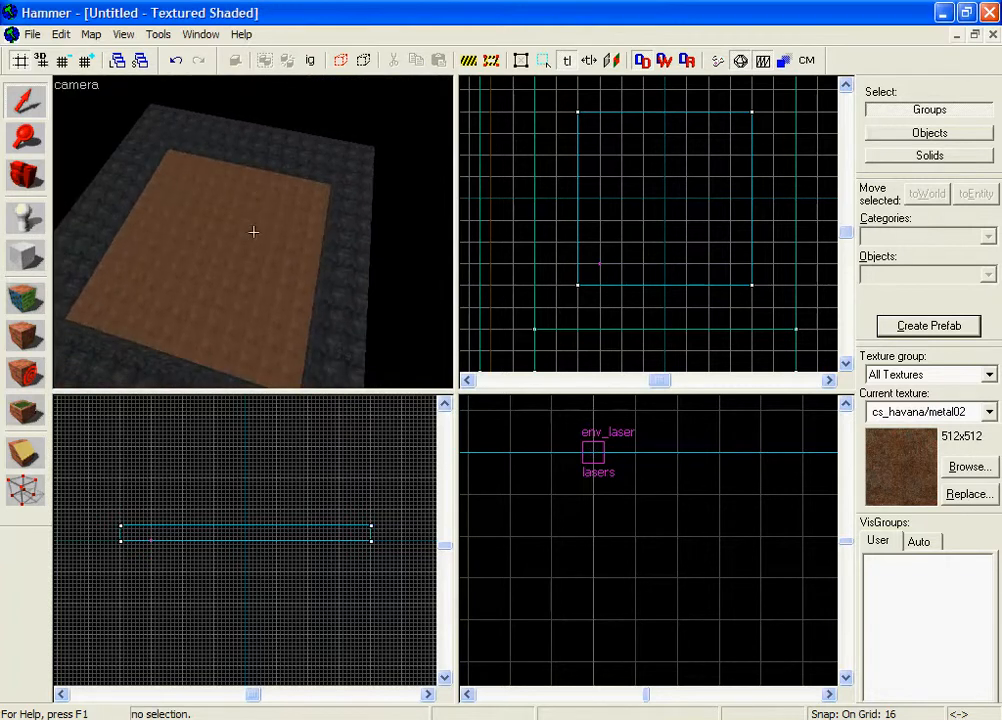
# Start placing a new point entity with its class set to info_target
pyautogui.press('z')
pyautogui.click(22, 217)
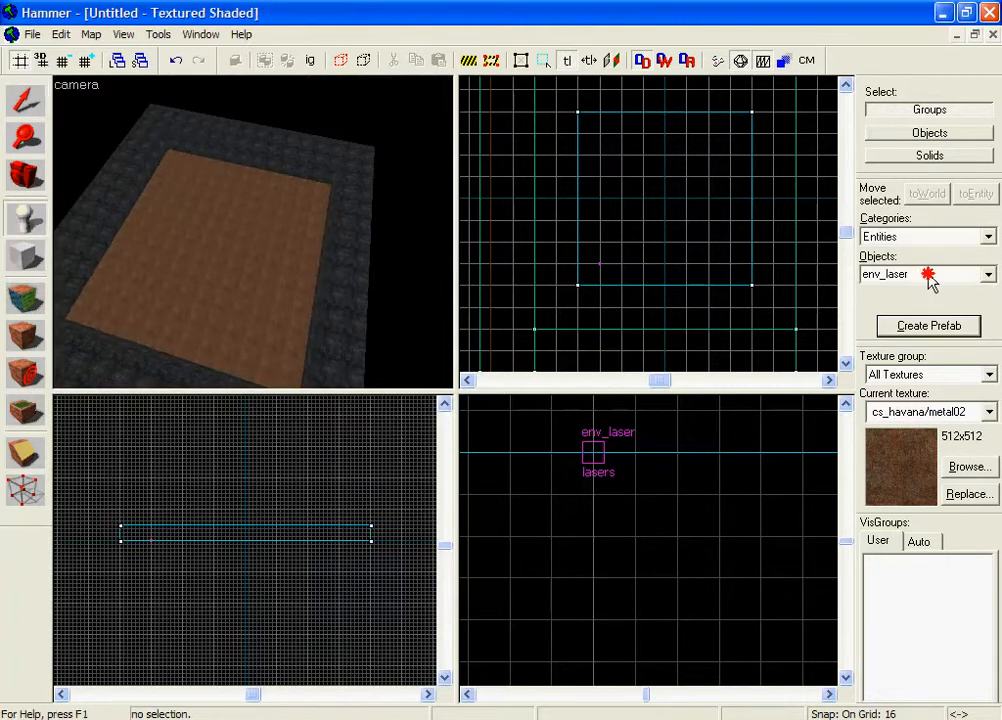
pyautogui.click(928, 274)
pyautogui.write('info')
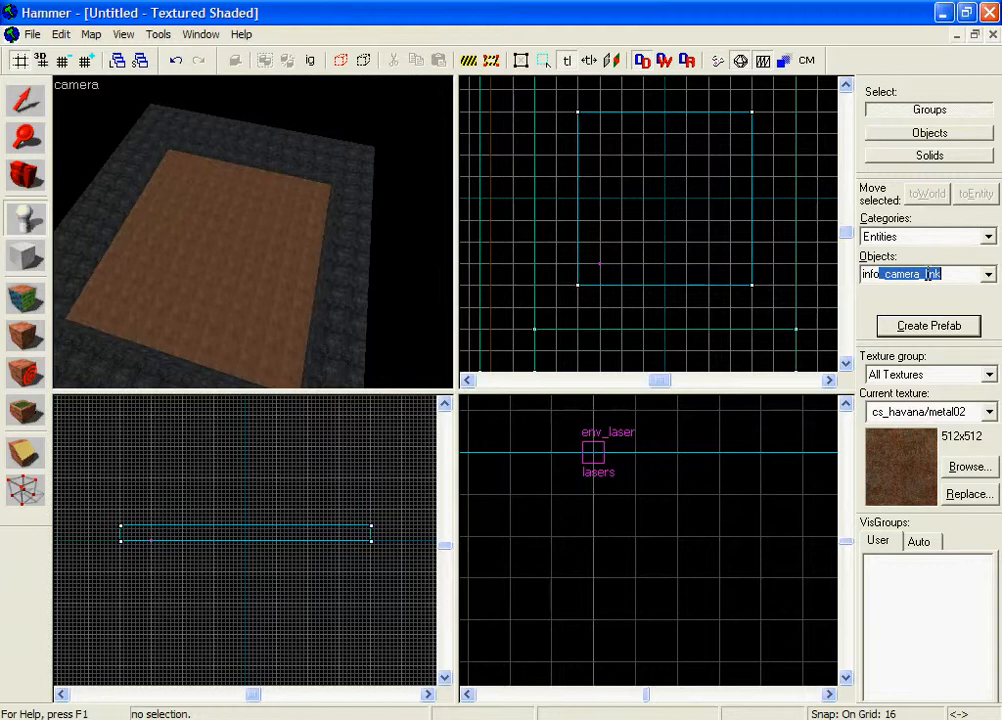
pyautogui.write('_targe')
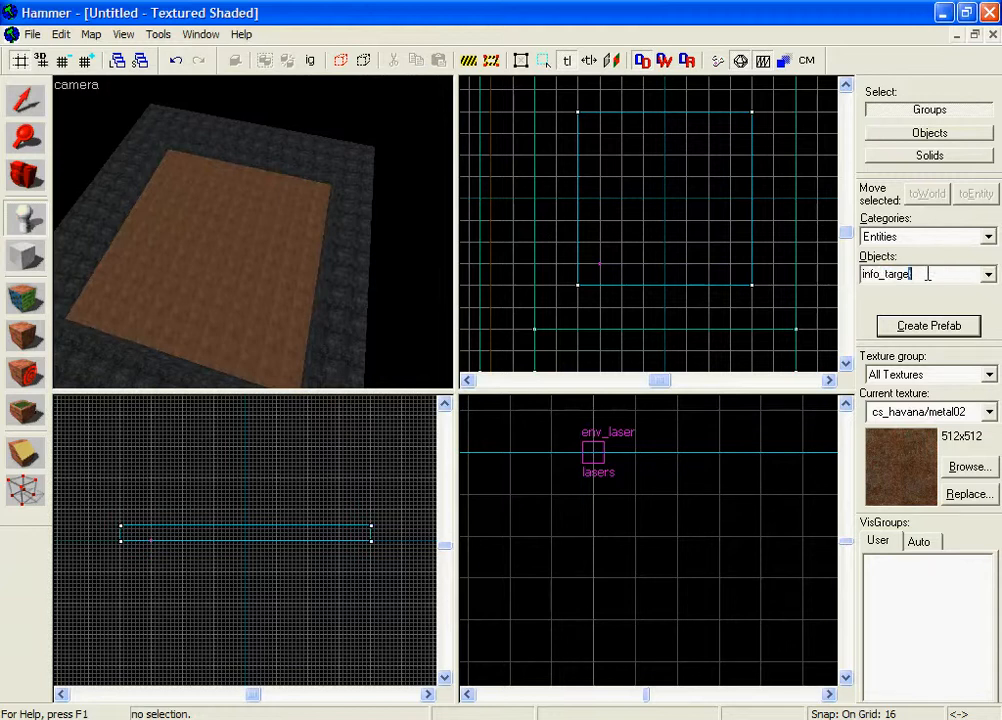
# Position the new entity's placement marker exactly over the env_laser in the top view
pyautogui.write('z')
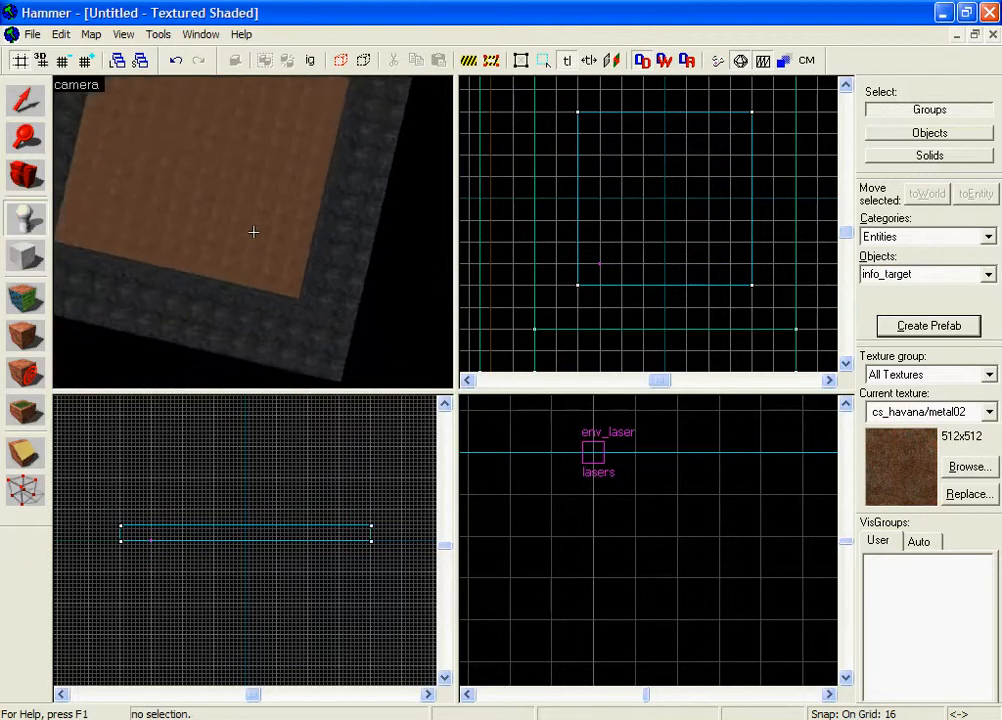
pyautogui.write('z')
pyautogui.scroll(6, 590, 268)
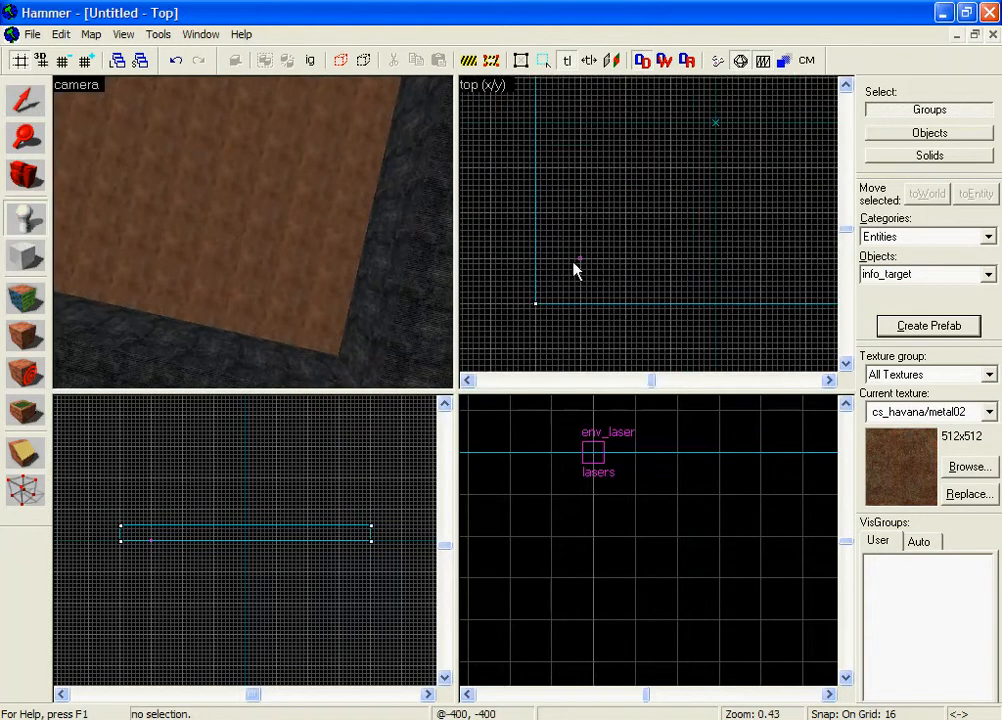
pyautogui.click(585, 257)
pyautogui.scroll(-4, 691, 512)
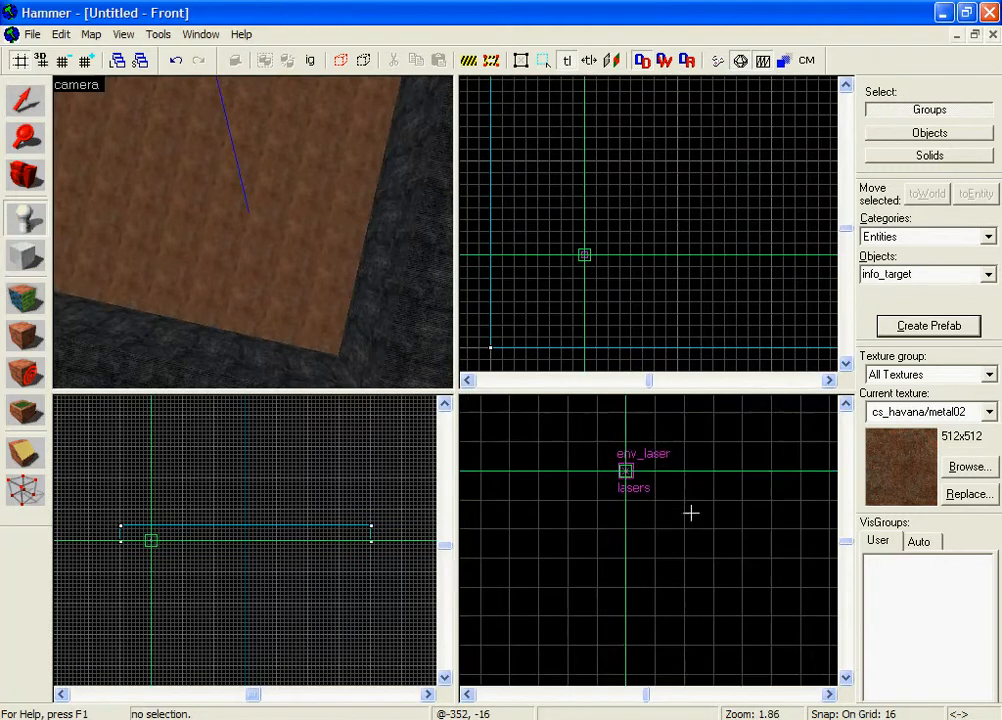
# Lower the placement marker to the room's floor, directly below the laser, and create the info_target at -384, -384, -1472
pyautogui.scroll(-4, 690, 518)
pyautogui.scroll(-5, 667, 414)
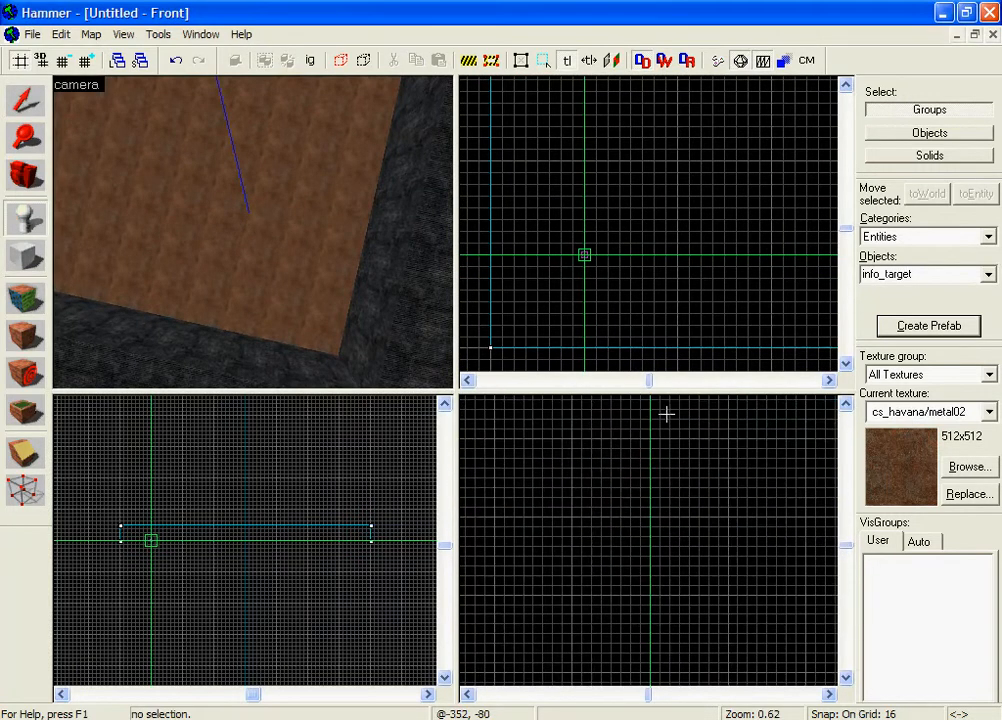
pyautogui.scroll(-1, 588, 620)
pyautogui.moveTo(675, 535); pyautogui.dragTo(697, 523)
pyautogui.scroll(5, 642, 505)
pyautogui.scroll(3, 605, 502)
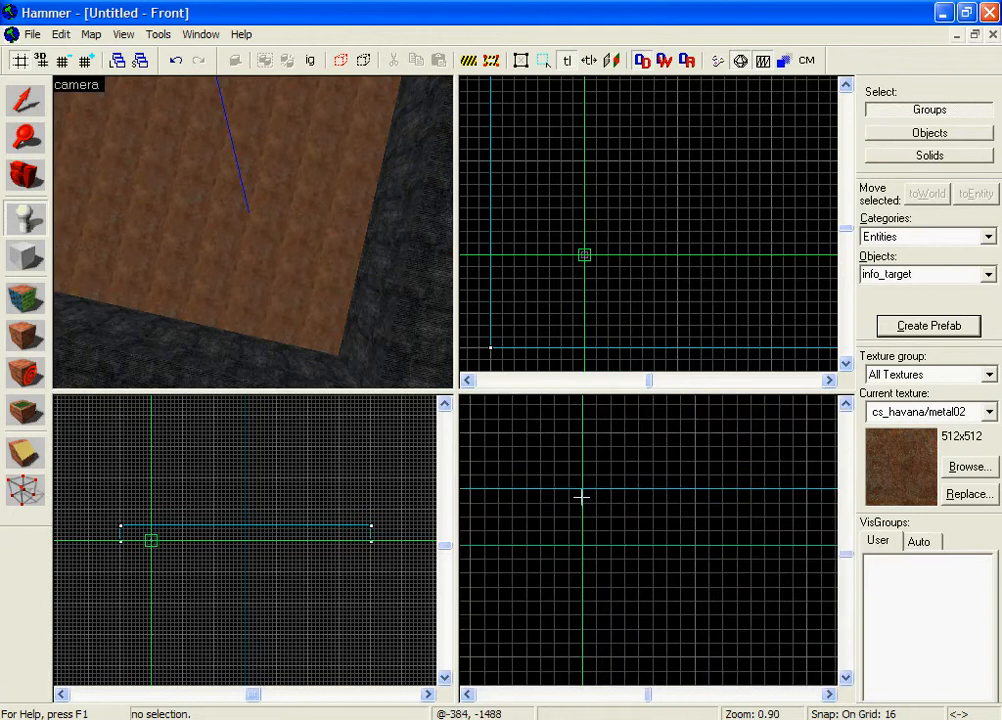
pyautogui.scroll(1, 588, 496)
pyautogui.rightClick(588, 494)
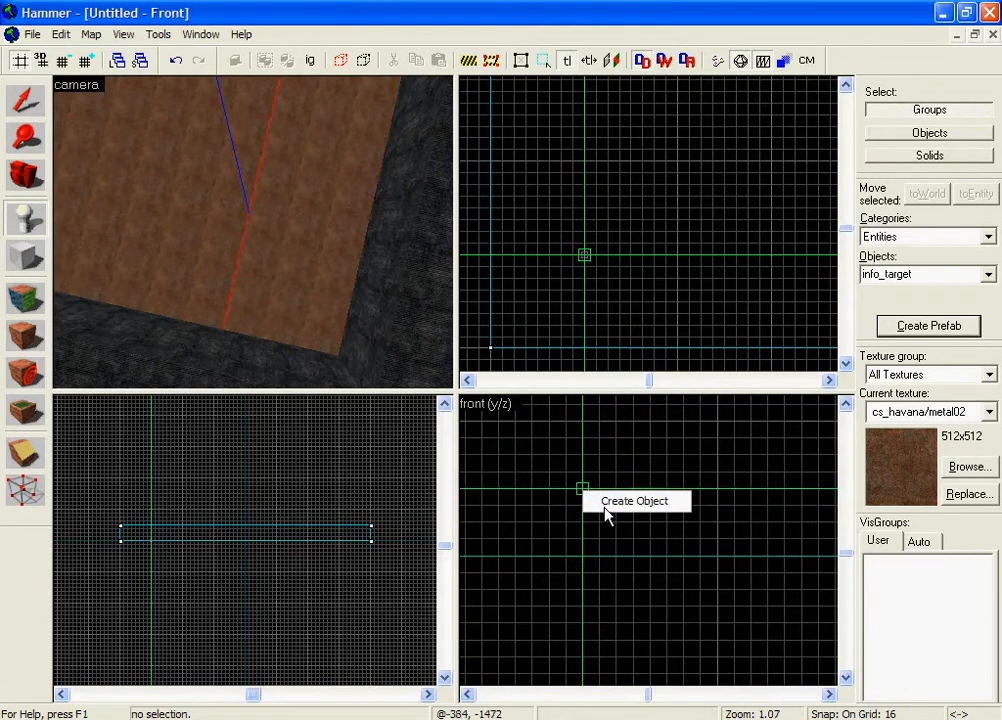
pyautogui.click(620, 502)
# Name the new info_target laserstarget, apply it and close its object properties
pyautogui.click(30, 106)
pyautogui.scroll(4, 254, 230)
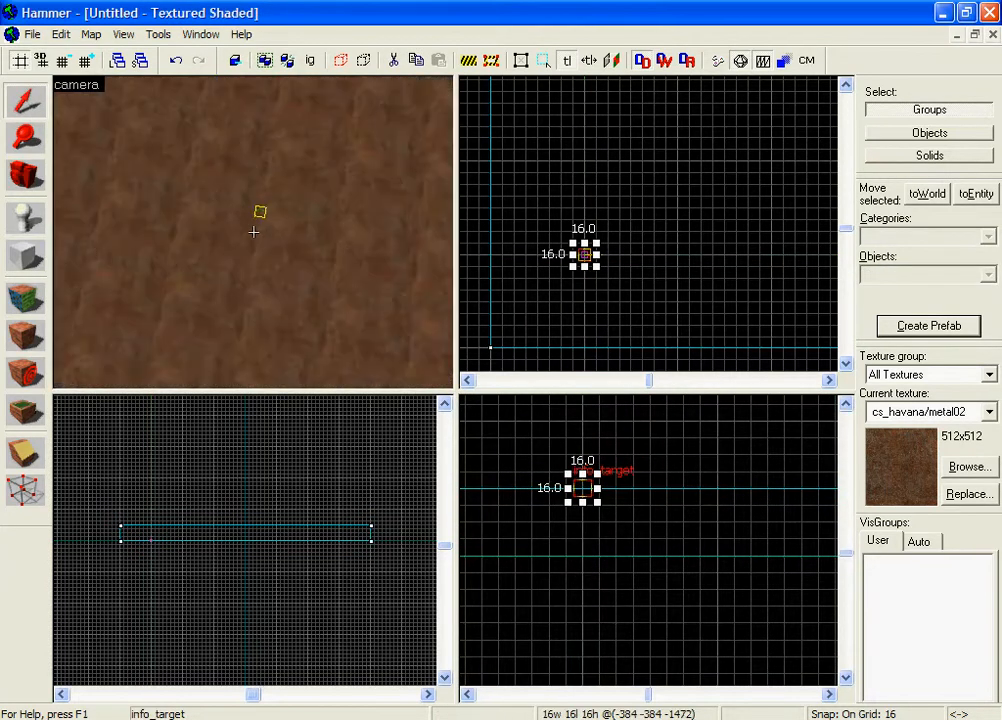
pyautogui.press('w')
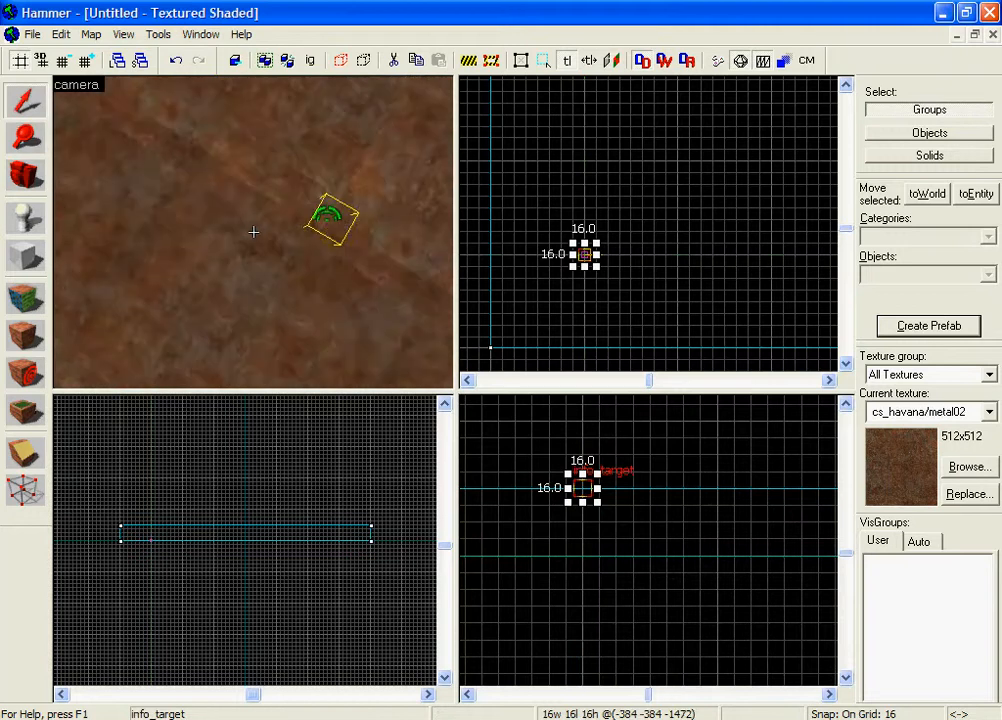
pyautogui.press('z')
pyautogui.doubleClick(283, 207)
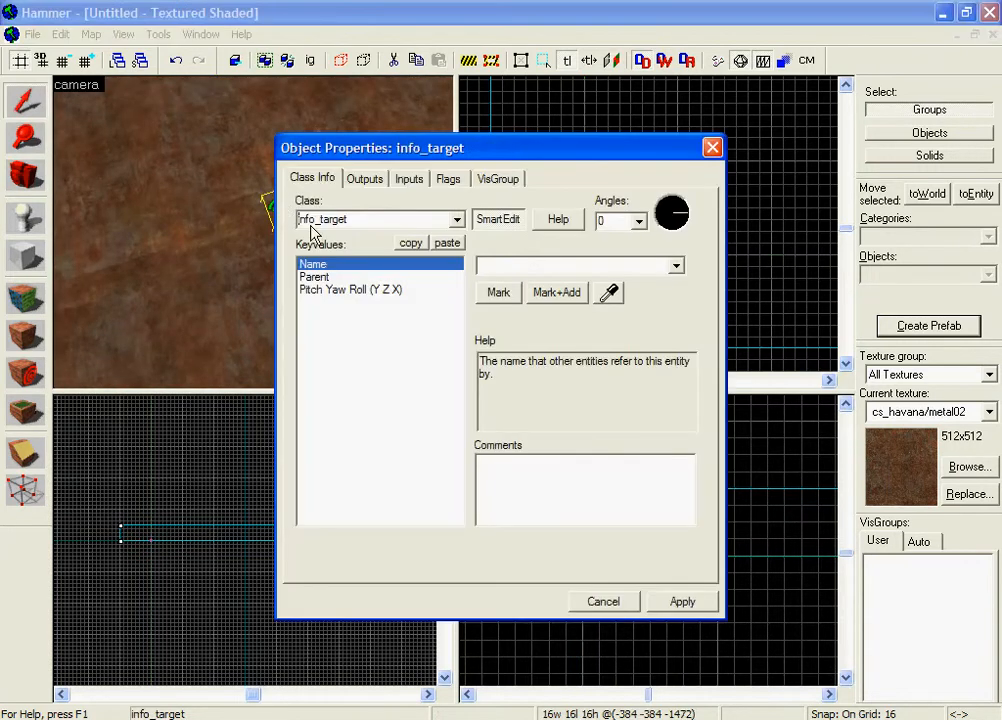
pyautogui.click(558, 267)
pyautogui.write('laserstarget')
pyautogui.click(677, 603)
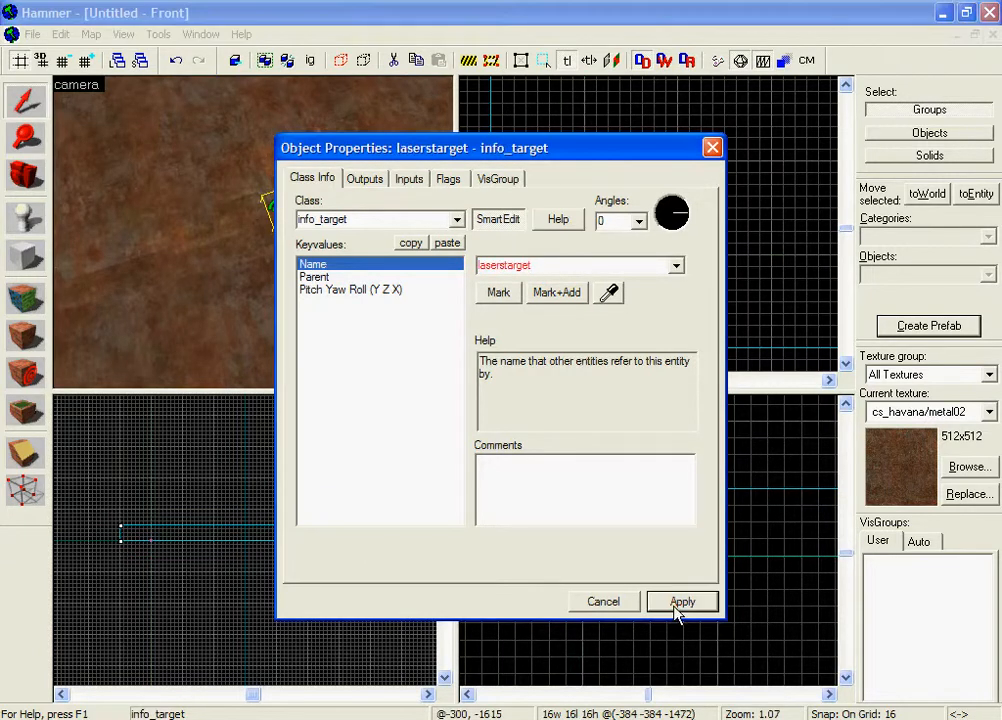
pyautogui.click(617, 603)
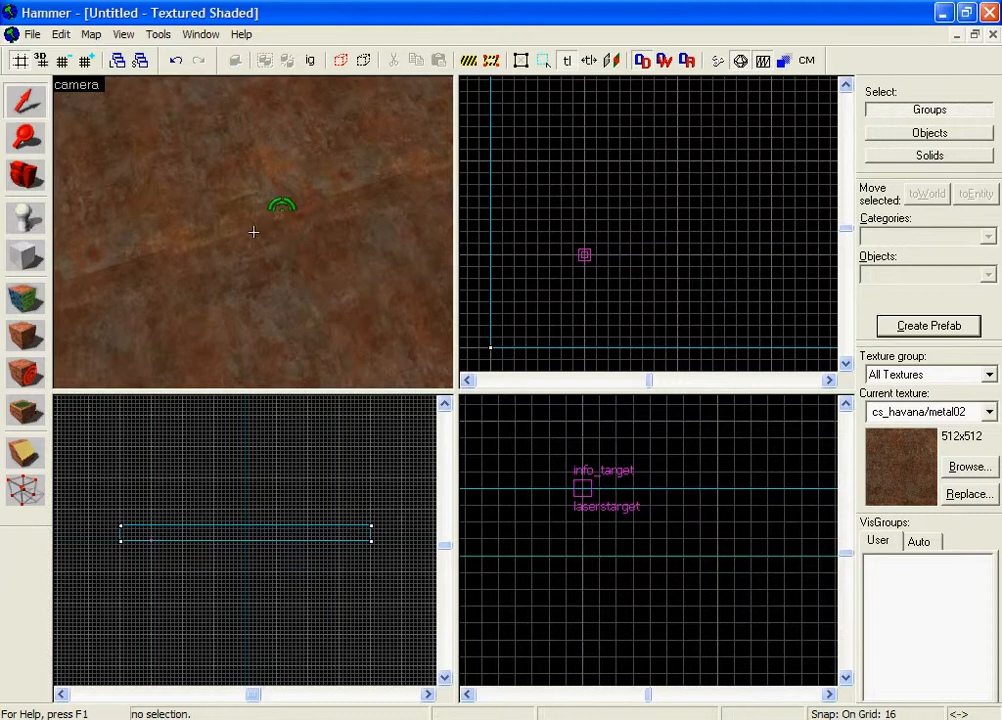
# Set the Target of Laser of the env_laser on the ceiling to laserstarget, apply it and close the object properties
pyautogui.scroll(-1, 595, 258)
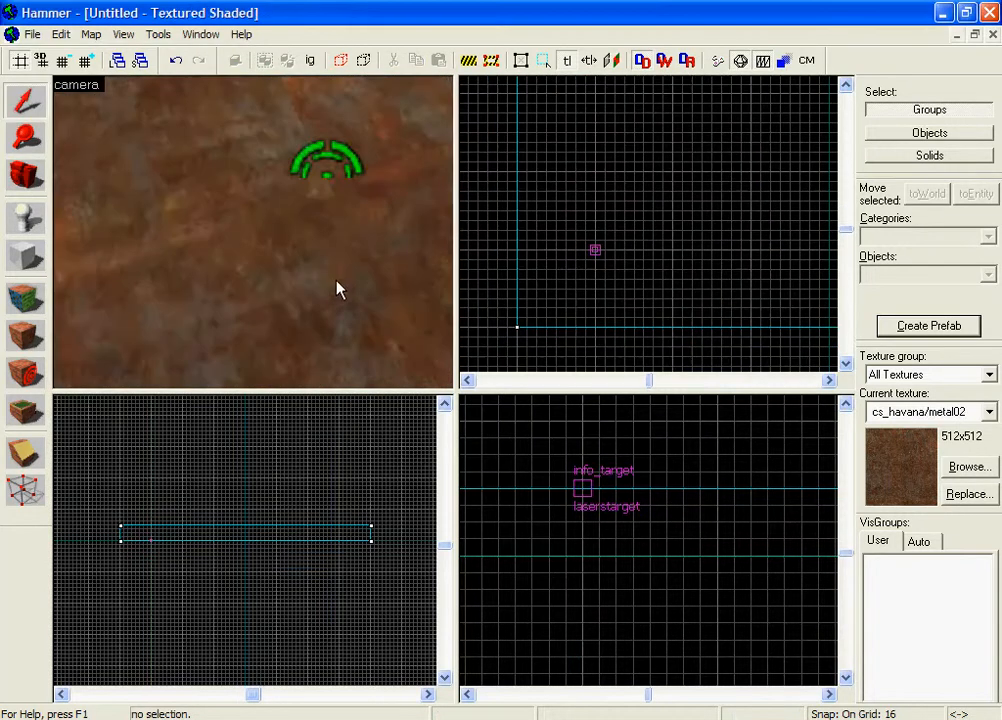
pyautogui.scroll(-3, 338, 280)
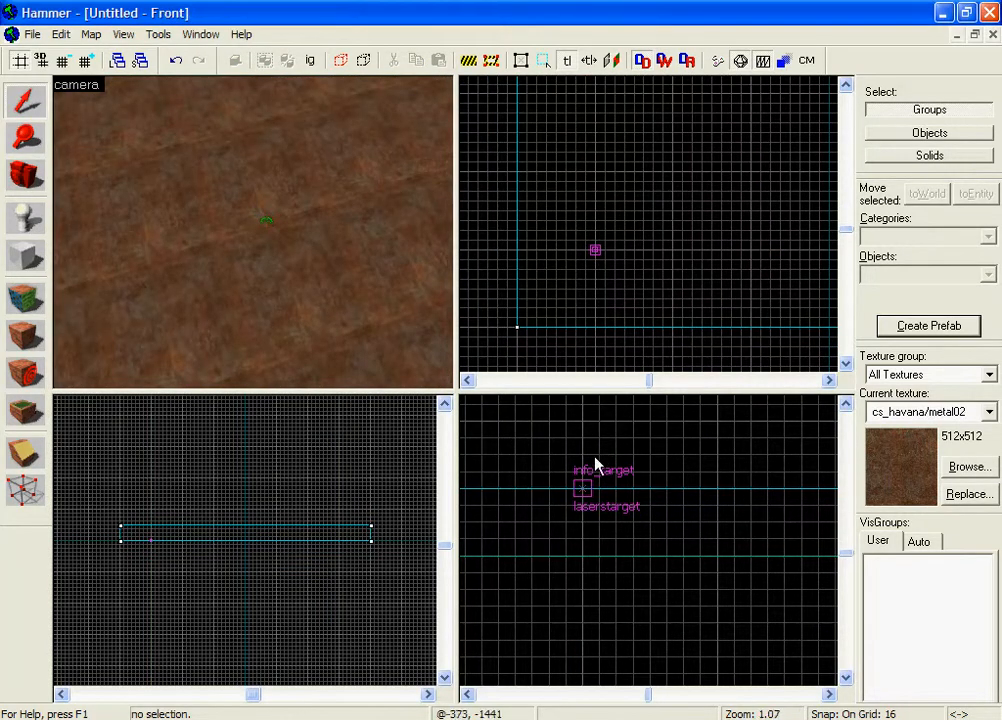
pyautogui.press('z')
pyautogui.press('s')
pyautogui.press('w')
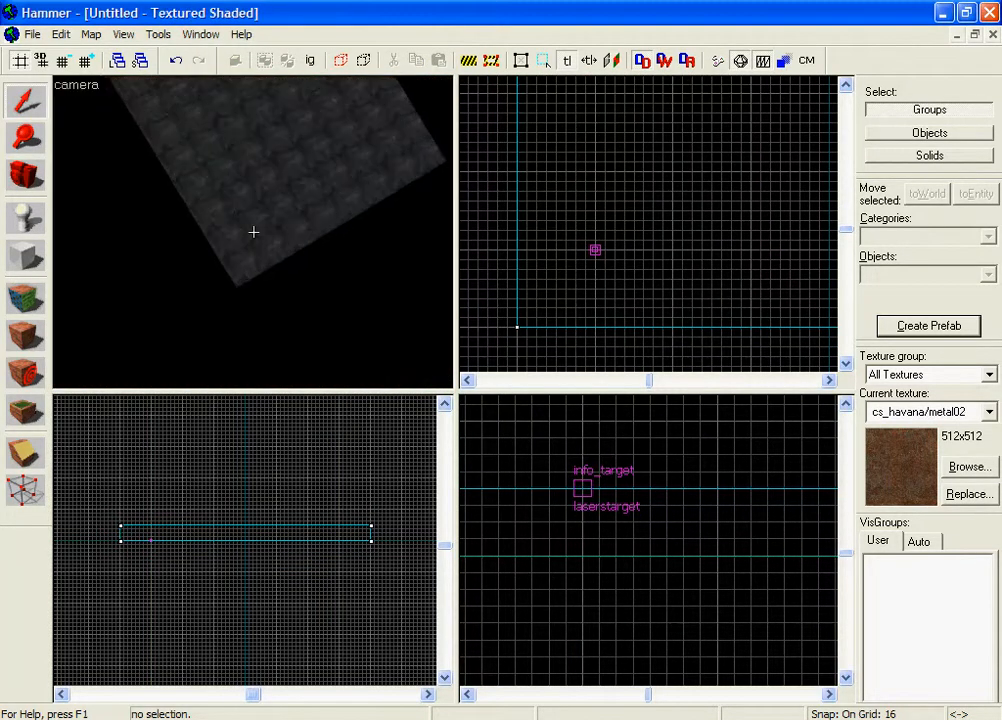
pyautogui.press('w')
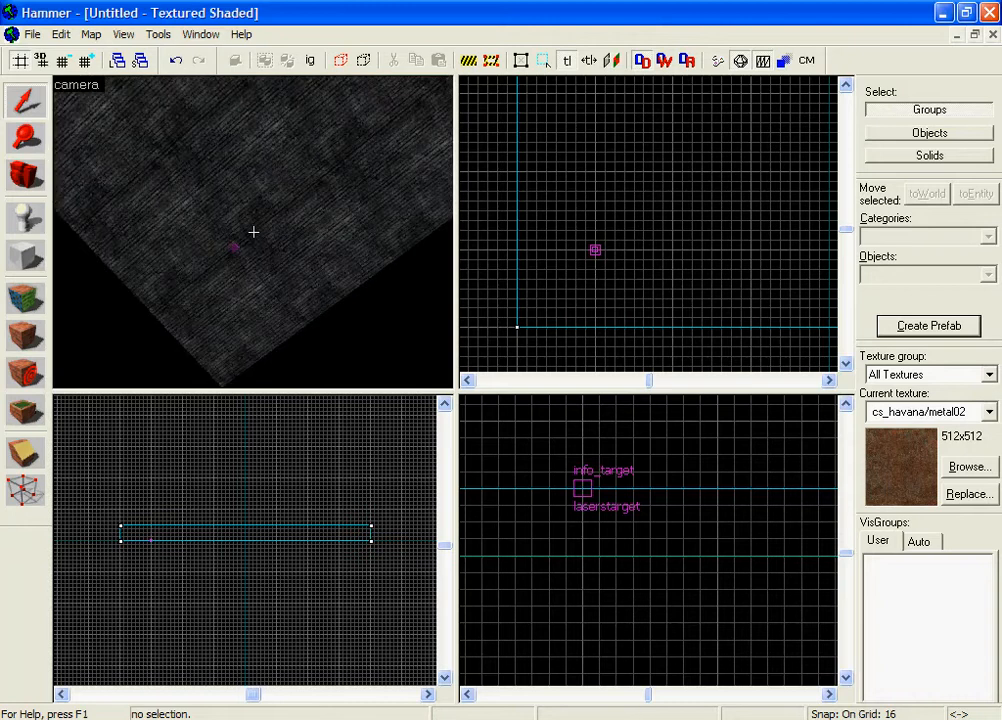
pyautogui.click(232, 251)
pyautogui.doubleClick(235, 249)
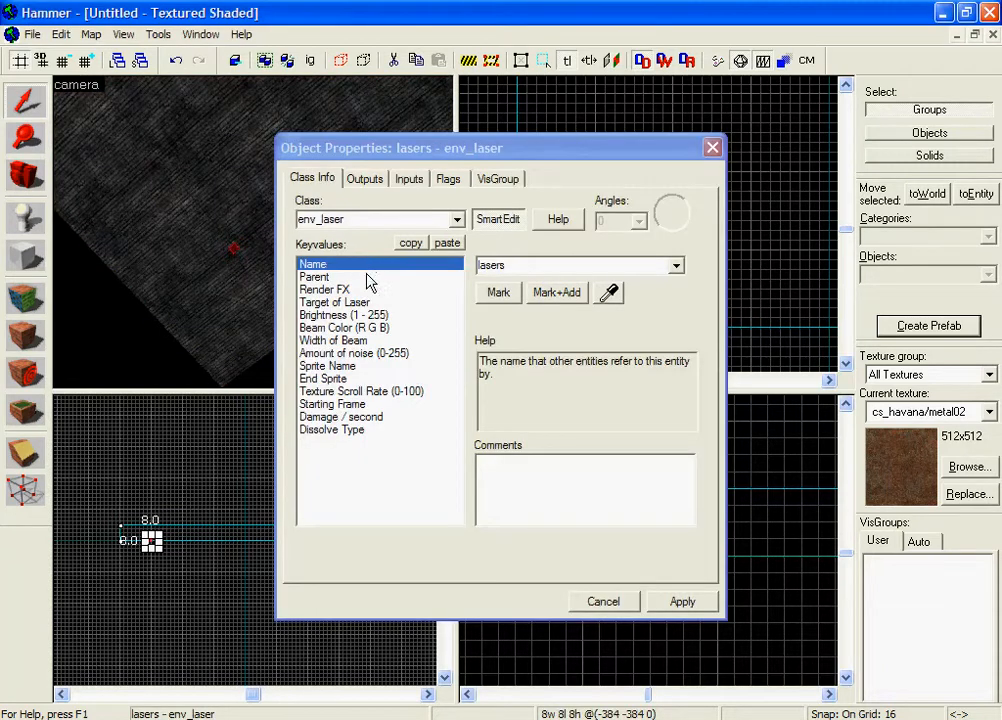
pyautogui.moveTo(391, 150); pyautogui.dragTo(538, 188)
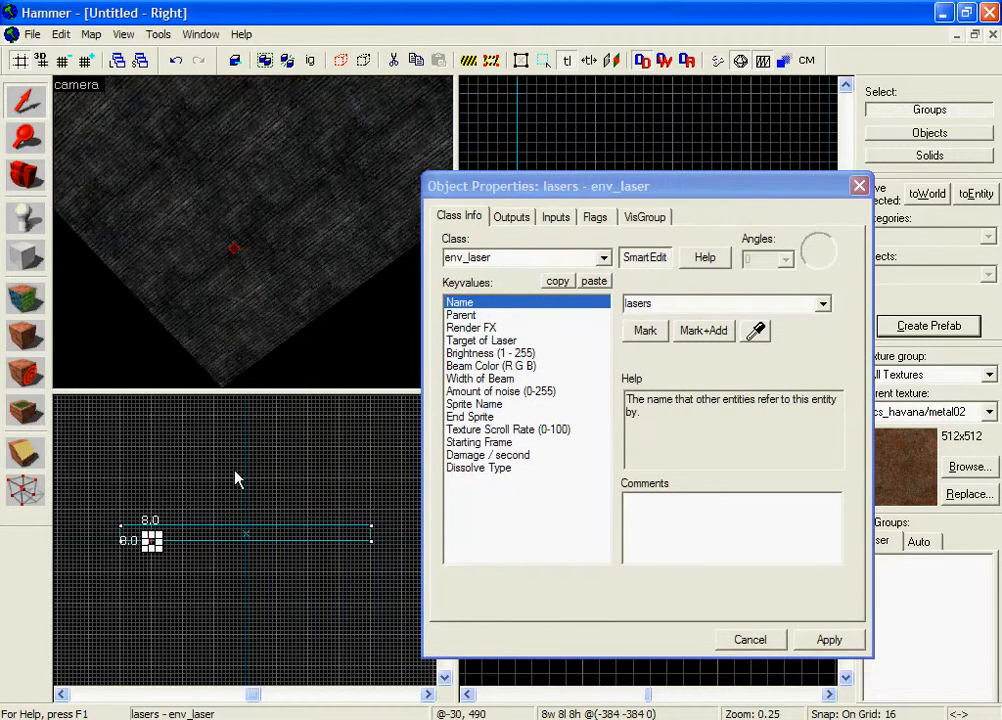
pyautogui.click(465, 342)
pyautogui.click(653, 305)
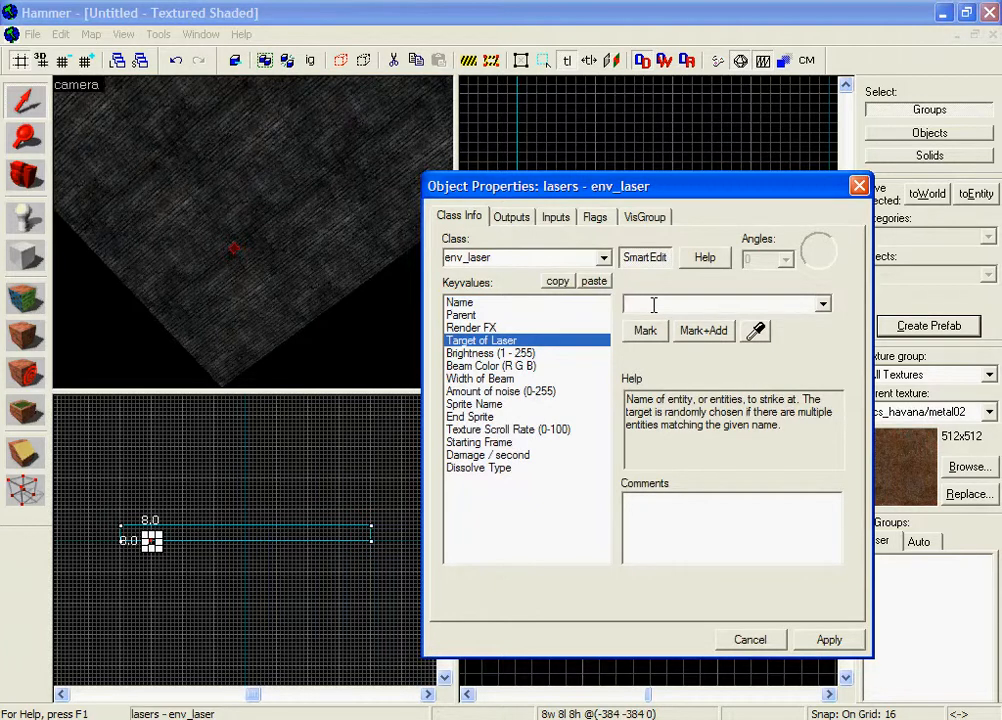
pyautogui.write('laserstarget')
pyautogui.click(826, 640)
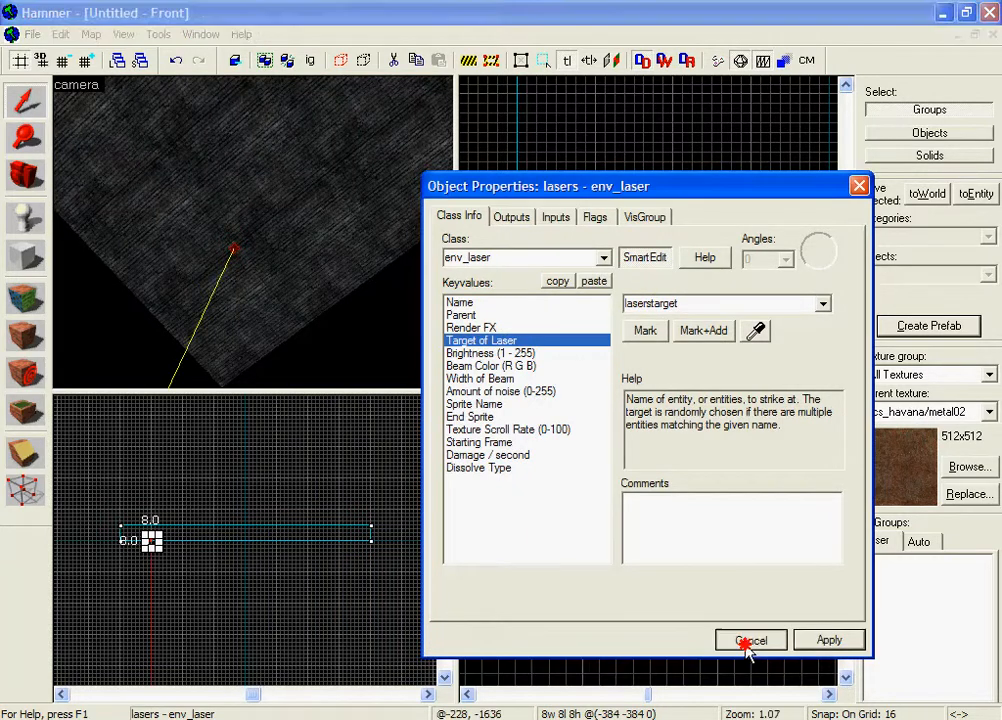
pyautogui.press('Escape')
# Increase the grid size to 64 units
pyautogui.press('z')
pyautogui.press('w')
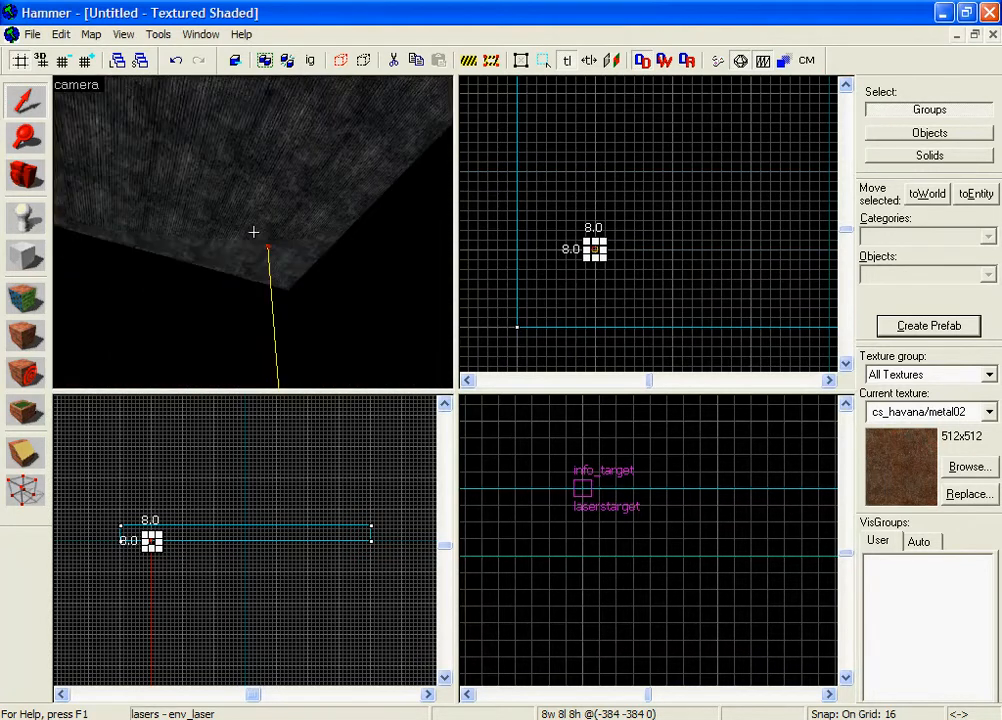
pyautogui.press('z')
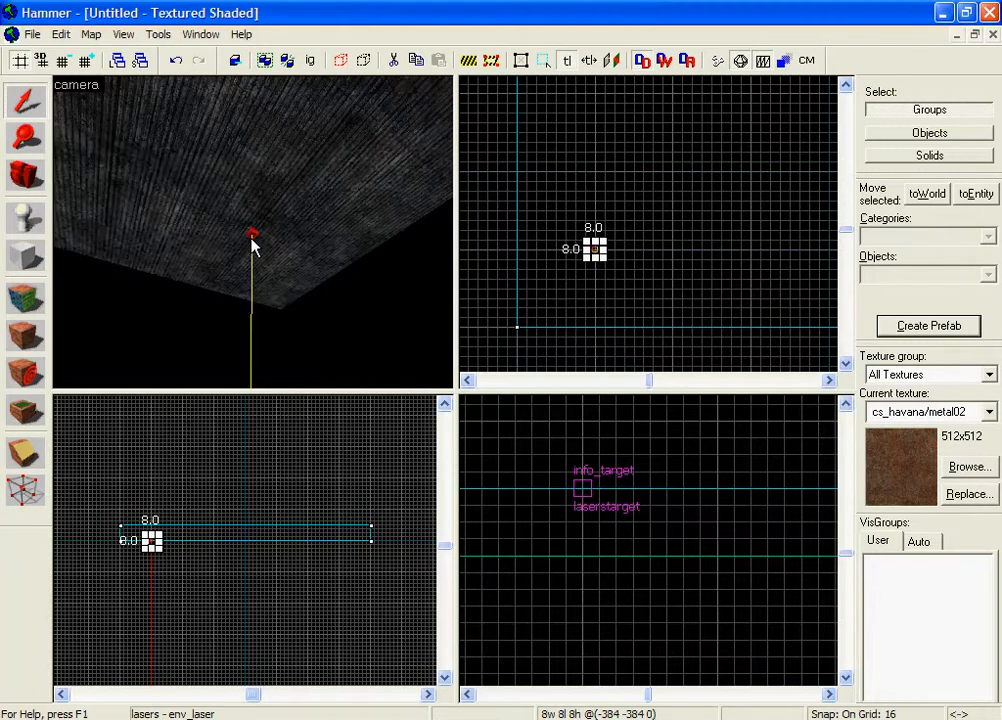
pyautogui.press('z')
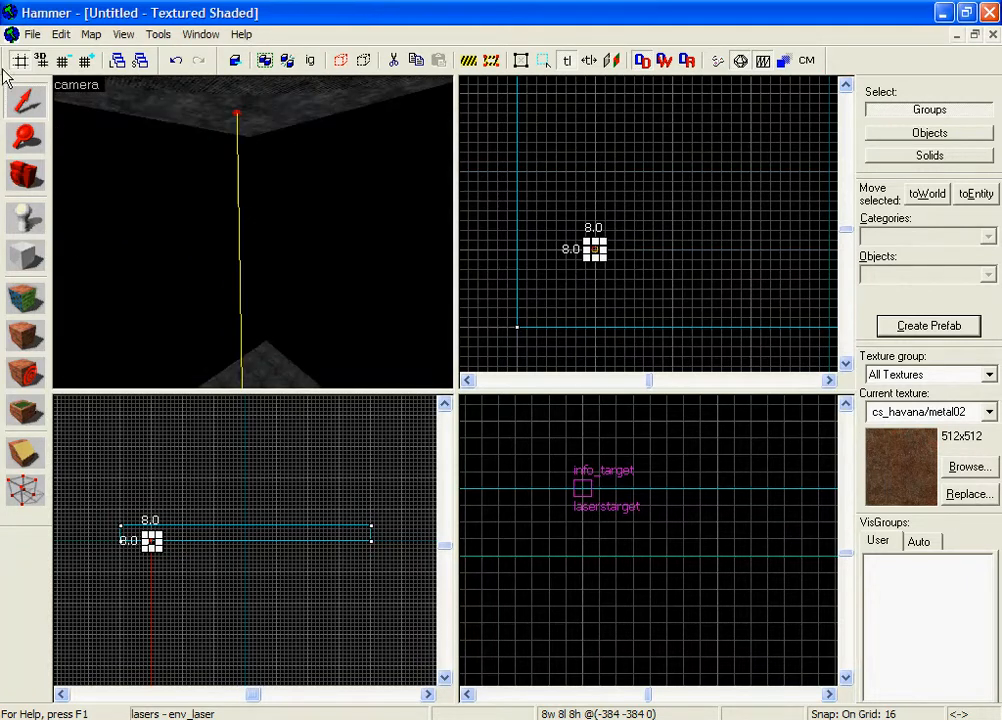
pyautogui.scroll(2, 597, 250)
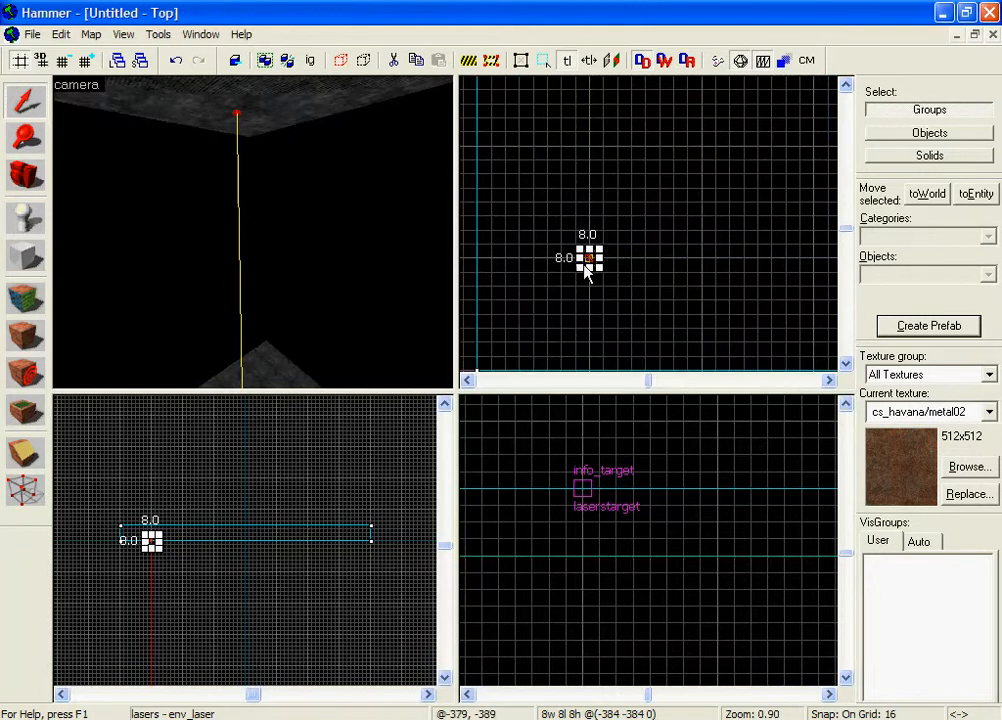
pyautogui.click(86, 62)
pyautogui.click(86, 62)
pyautogui.scroll(-2, 799, 420)
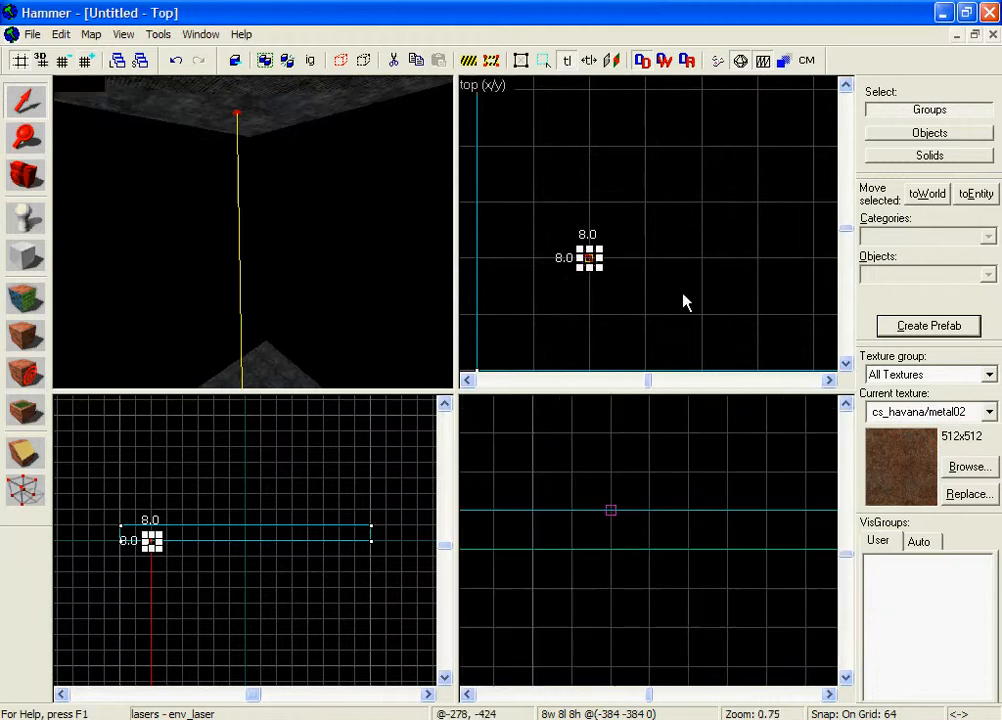
pyautogui.scroll(-4, 678, 296)
pyautogui.scroll(2, 636, 272)
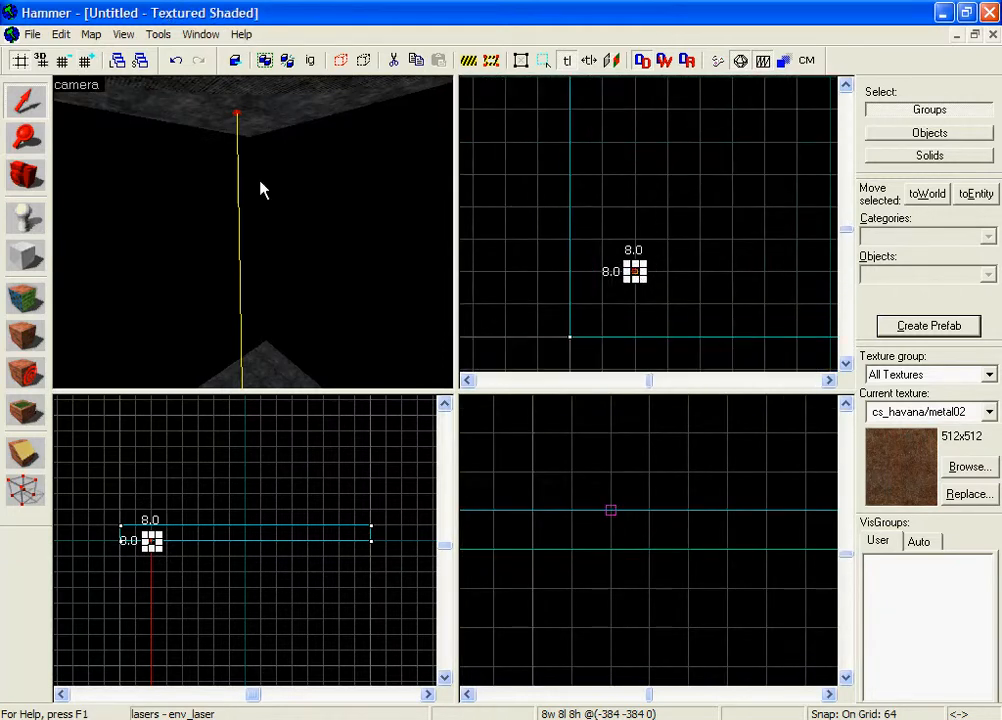
# Select the info_target together with the env_laser and copy the pair along the x axis to about 8, -376
pyautogui.press('z')
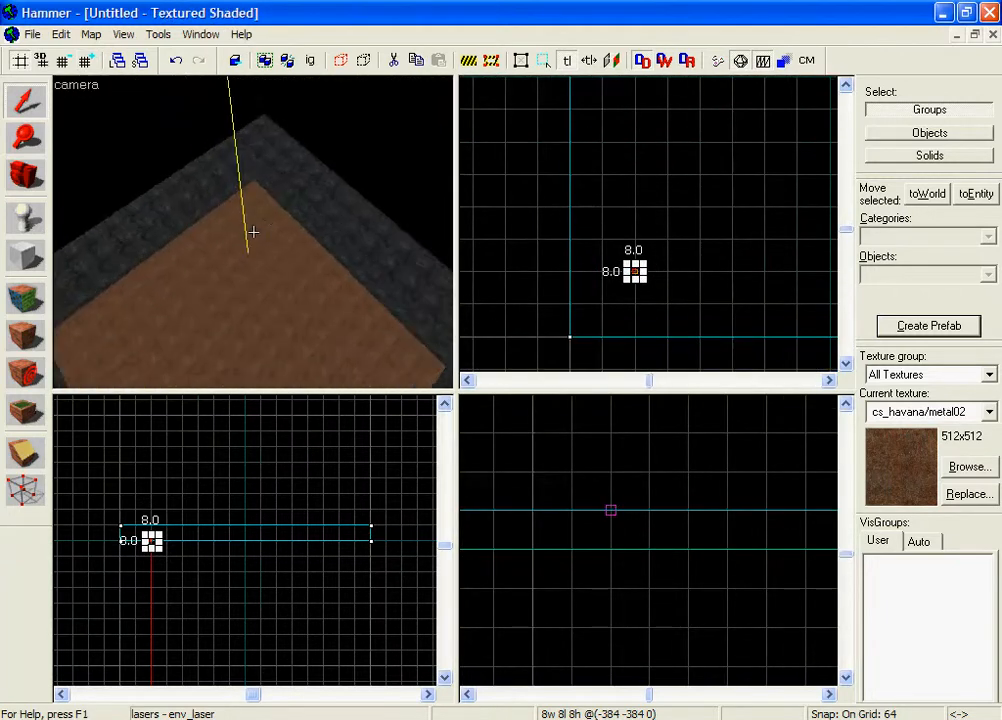
pyautogui.press('w')
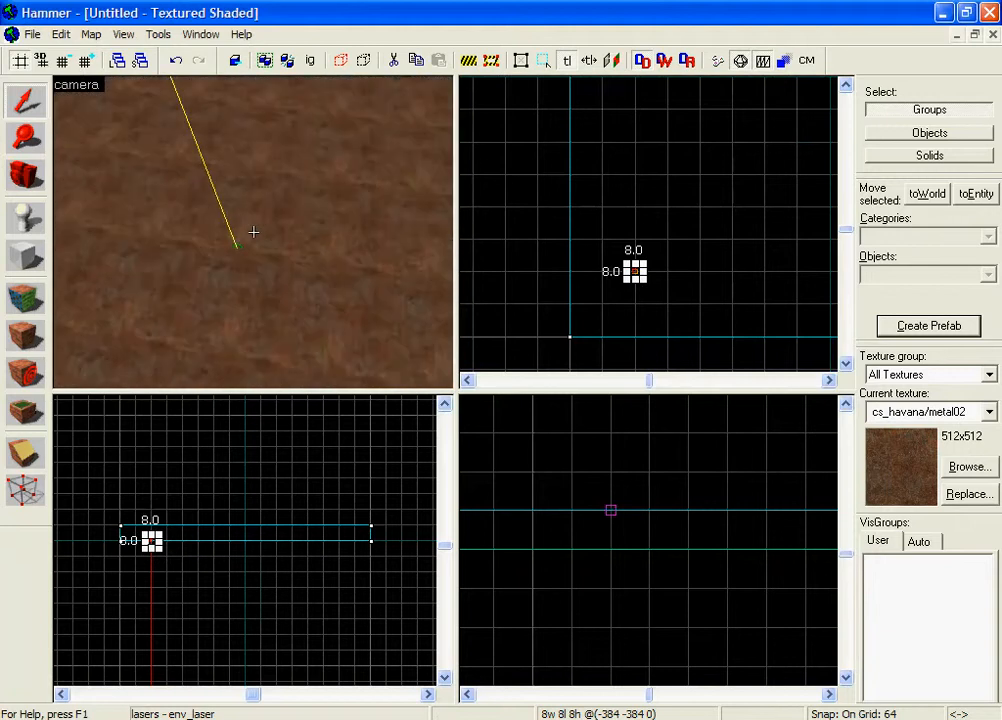
pyautogui.press('w')
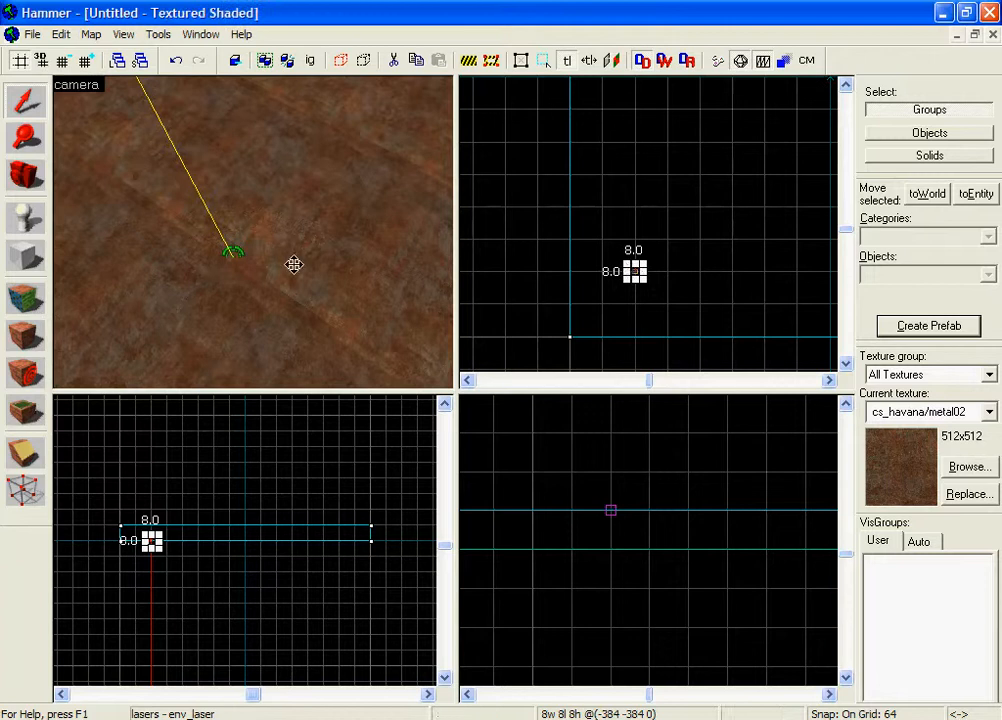
pyautogui.click(232, 254)
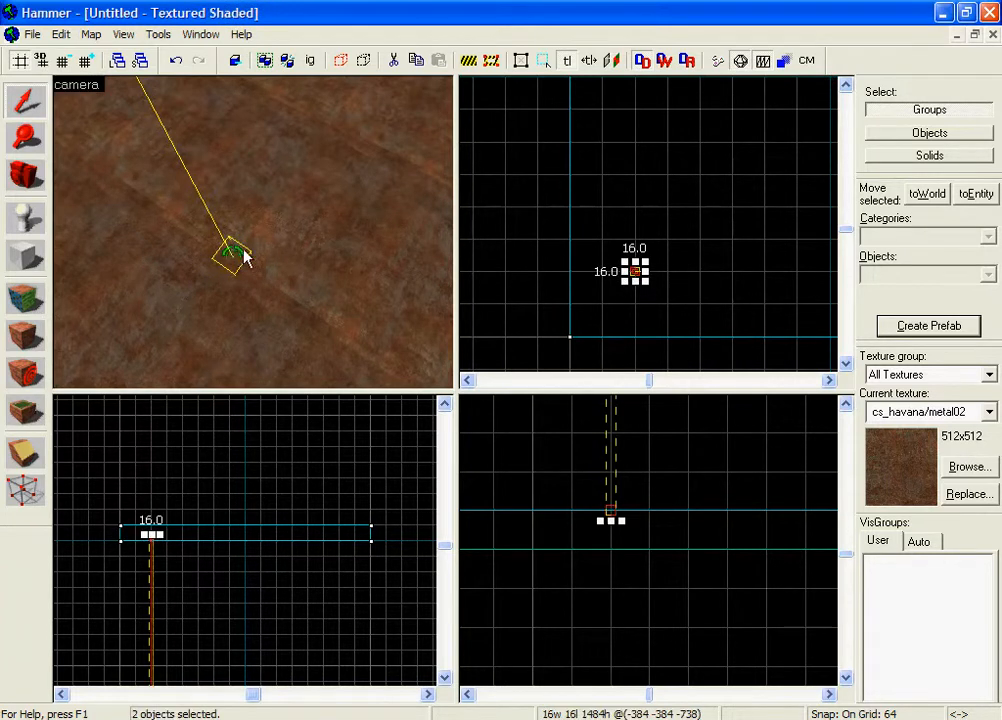
pyautogui.press('z')
pyautogui.press('s')
pyautogui.press('z')
pyautogui.scroll(3, 632, 297)
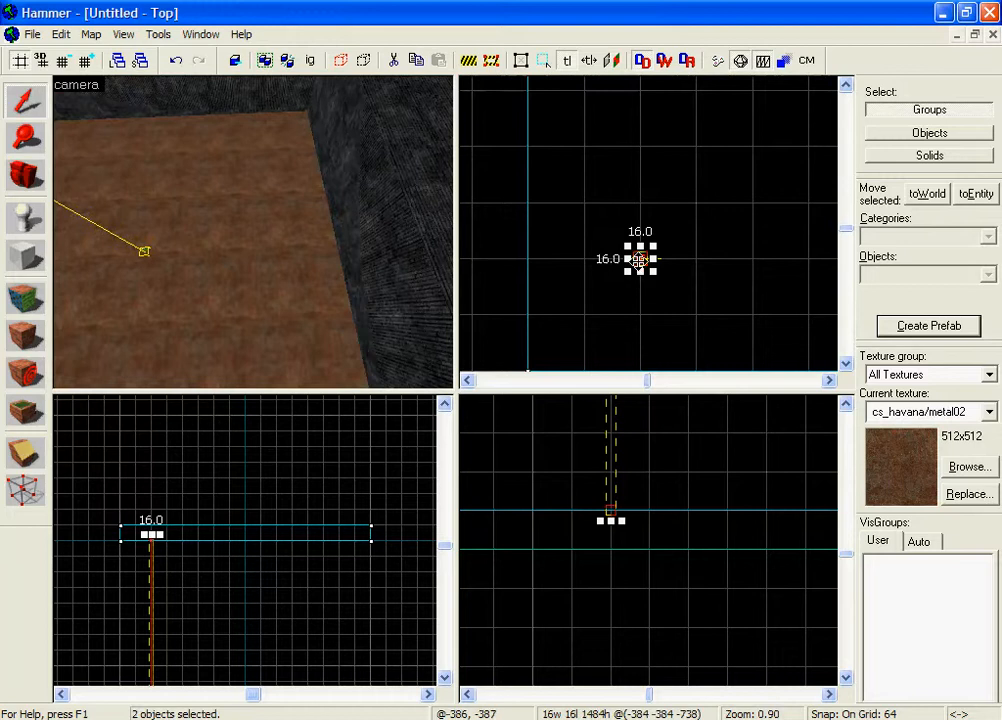
pyautogui.scroll(-1, 638, 262)
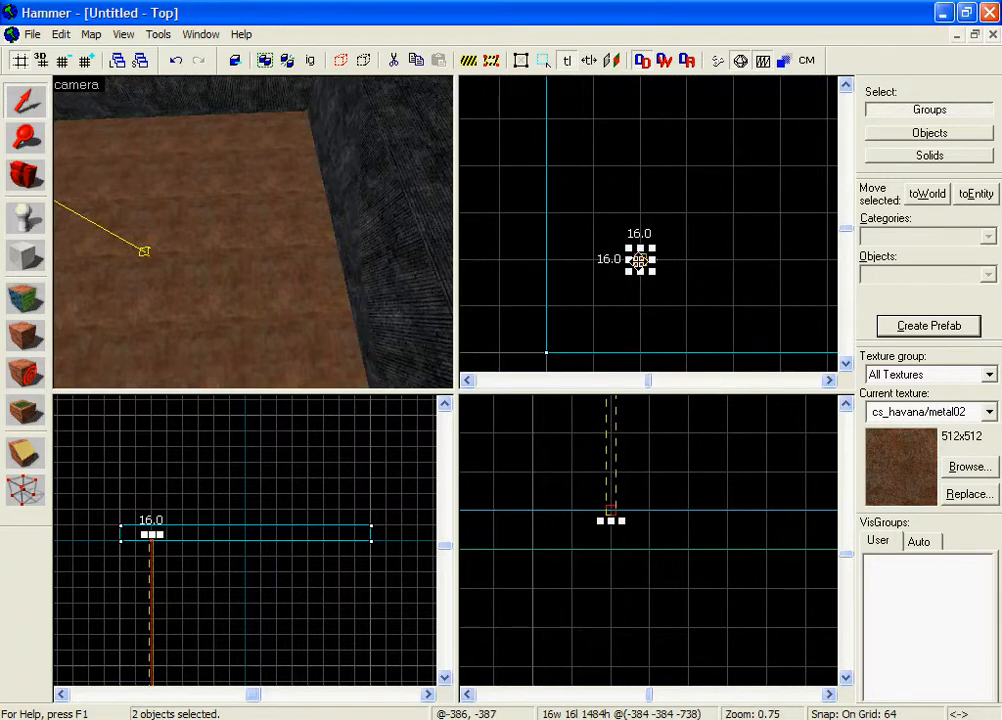
pyautogui.moveTo(639, 261); pyautogui.dragTo(769, 267)
pyautogui.scroll(-7, 713, 266)
pyautogui.scroll(3, 767, 270)
pyautogui.press('z')
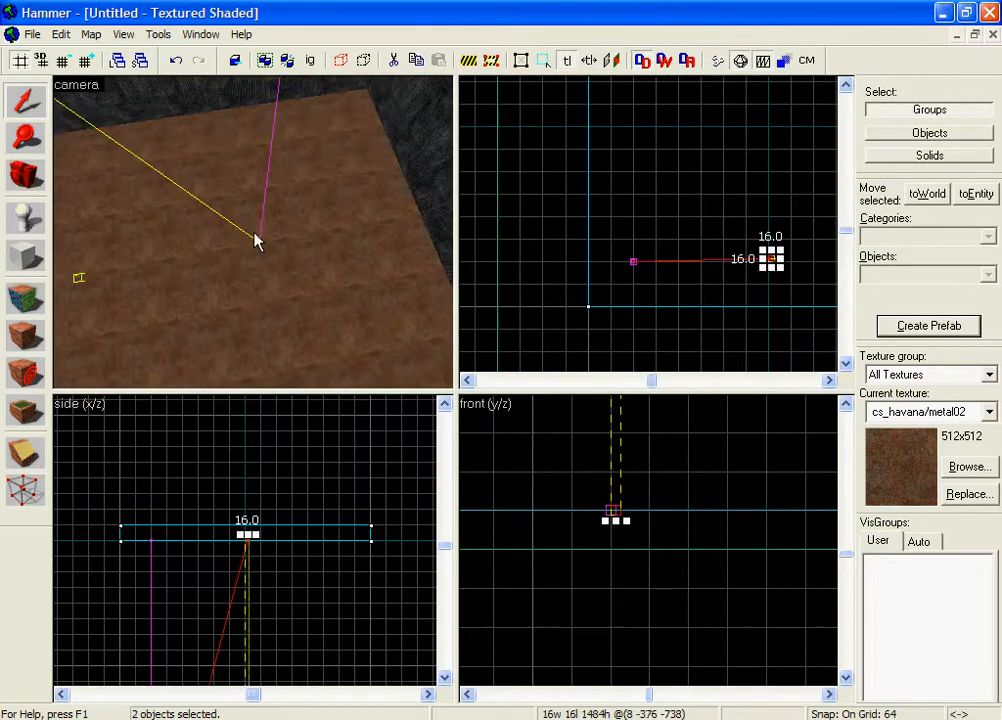
# Undo the copy of the info_target and env_laser pair and clear the selection
pyautogui.press('z')
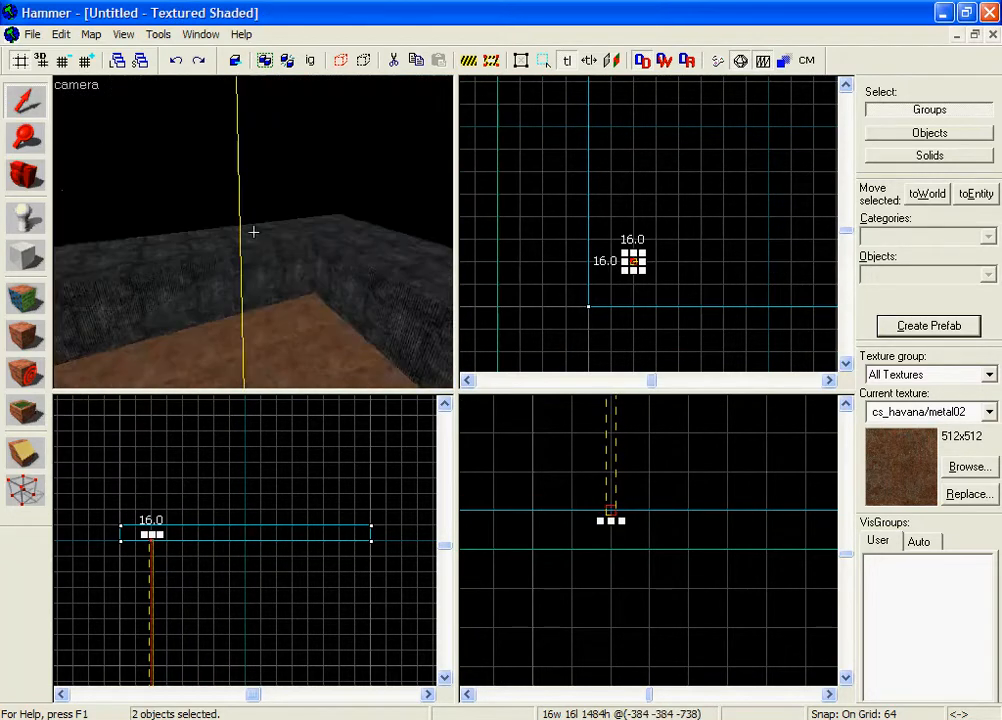
pyautogui.click(252, 240)
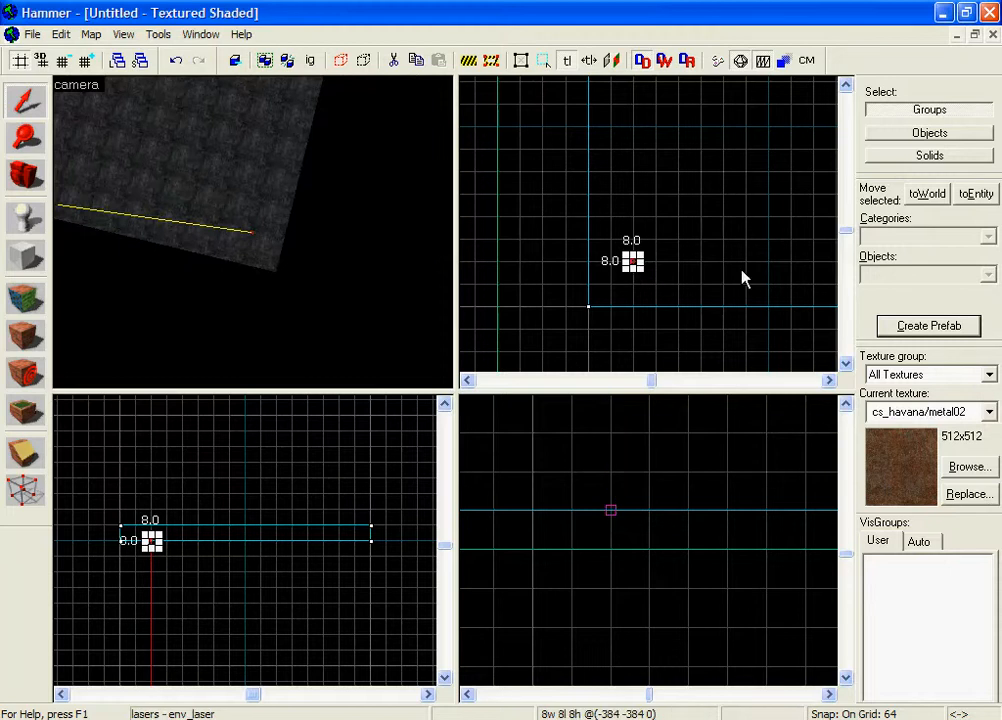
pyautogui.scroll(3, 671, 286)
pyautogui.moveTo(556, 245); pyautogui.dragTo(701, 250)
pyautogui.scroll(-4, 701, 250)
pyautogui.hotkey('ctrl', 'z')
pyautogui.hotkey('ctrl', 'z')
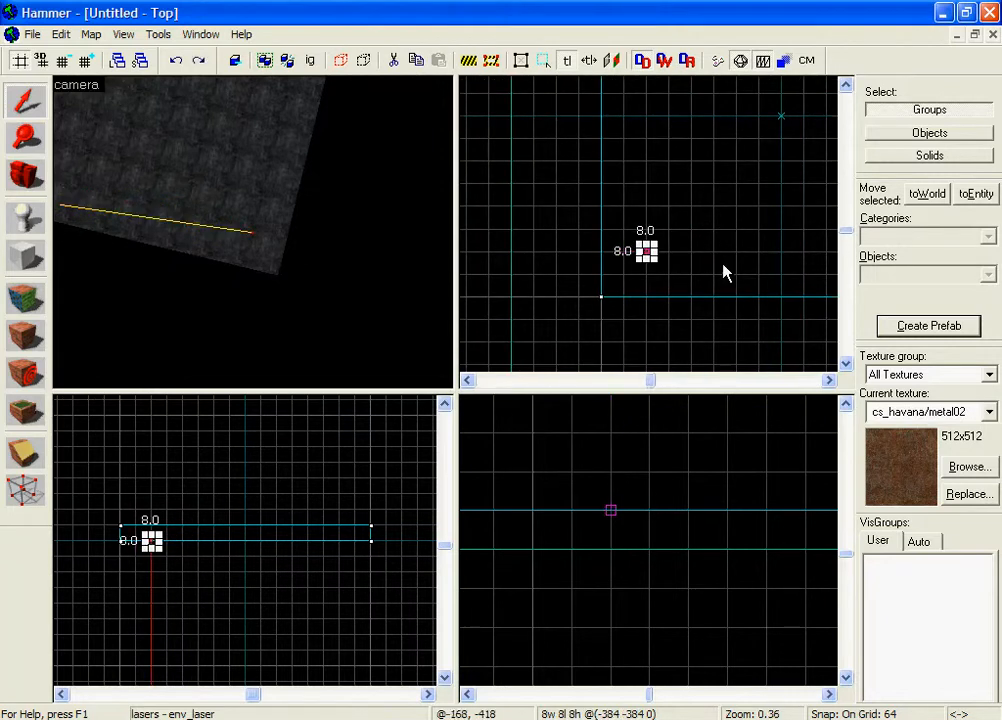
pyautogui.press('z')
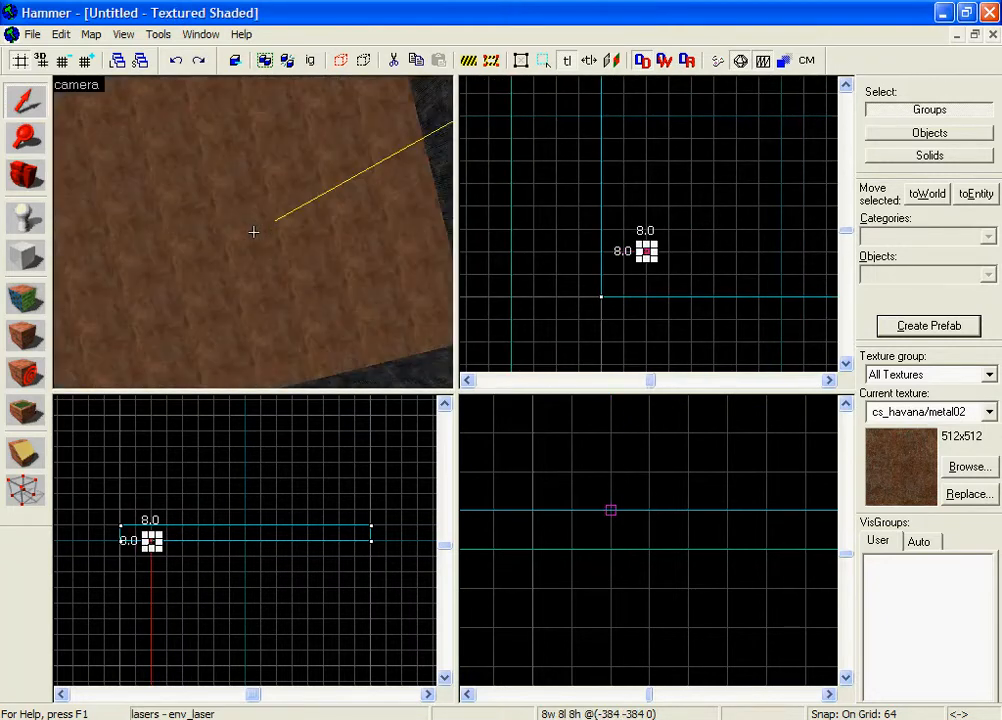
pyautogui.press('z')
pyautogui.click(729, 237)
pyautogui.moveTo(327, 230); pyautogui.dragTo(210, 242)
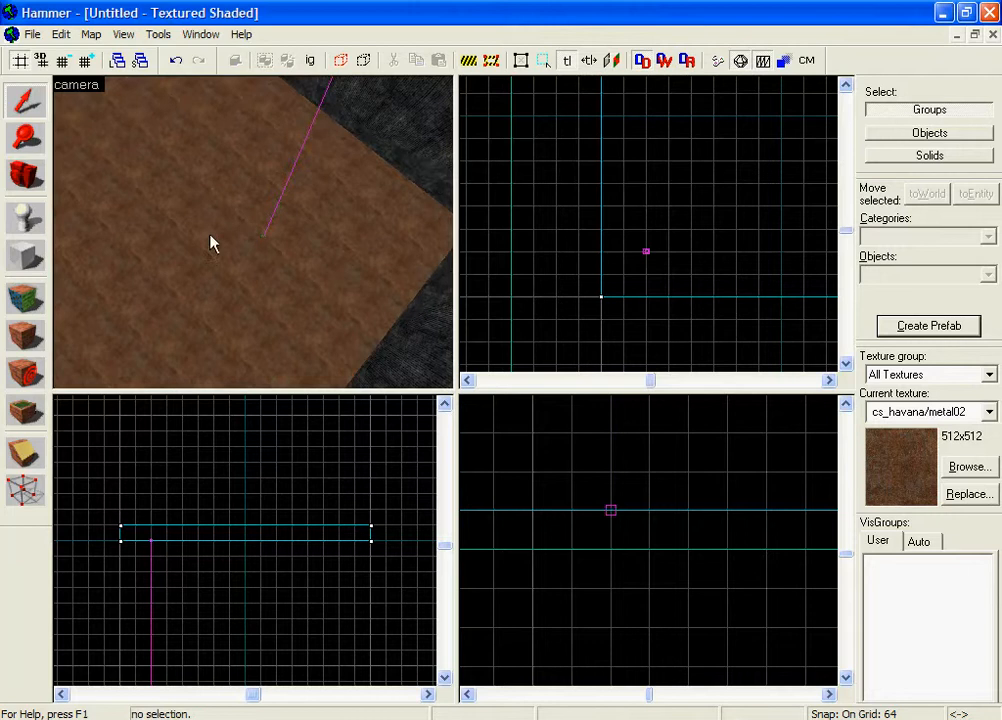
# Place new env_laser entities at 0, -384 and 384, -384, in line with the original laser
pyautogui.click(38, 220)
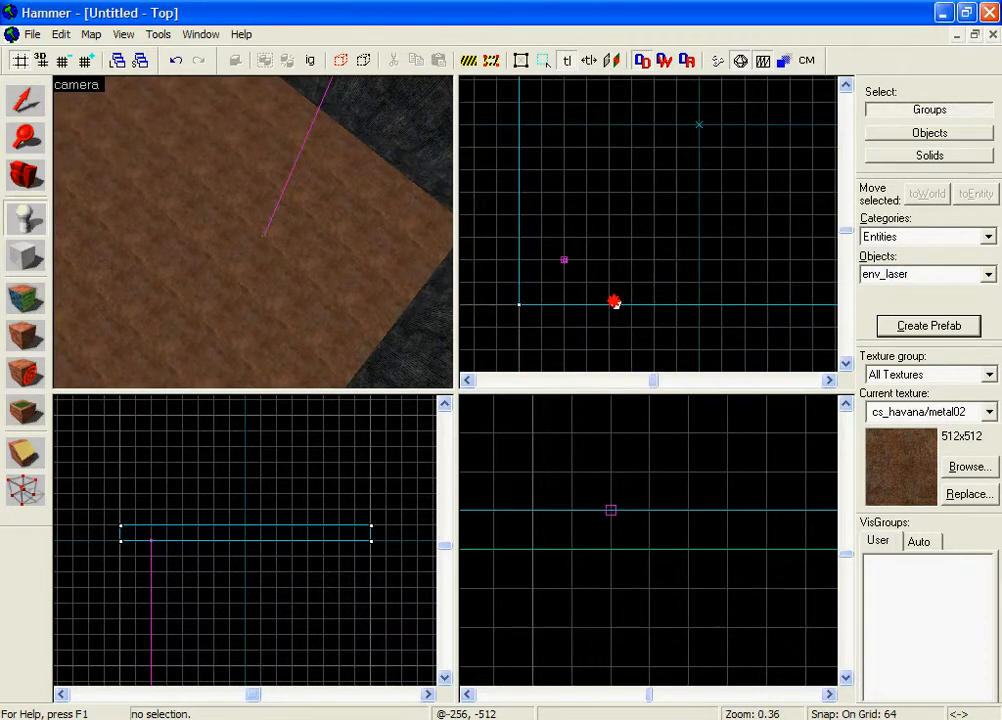
pyautogui.click(700, 262)
pyautogui.press('Return')
pyautogui.moveTo(708, 282); pyautogui.dragTo(617, 293)
pyautogui.click(733, 266)
pyautogui.press('Return')
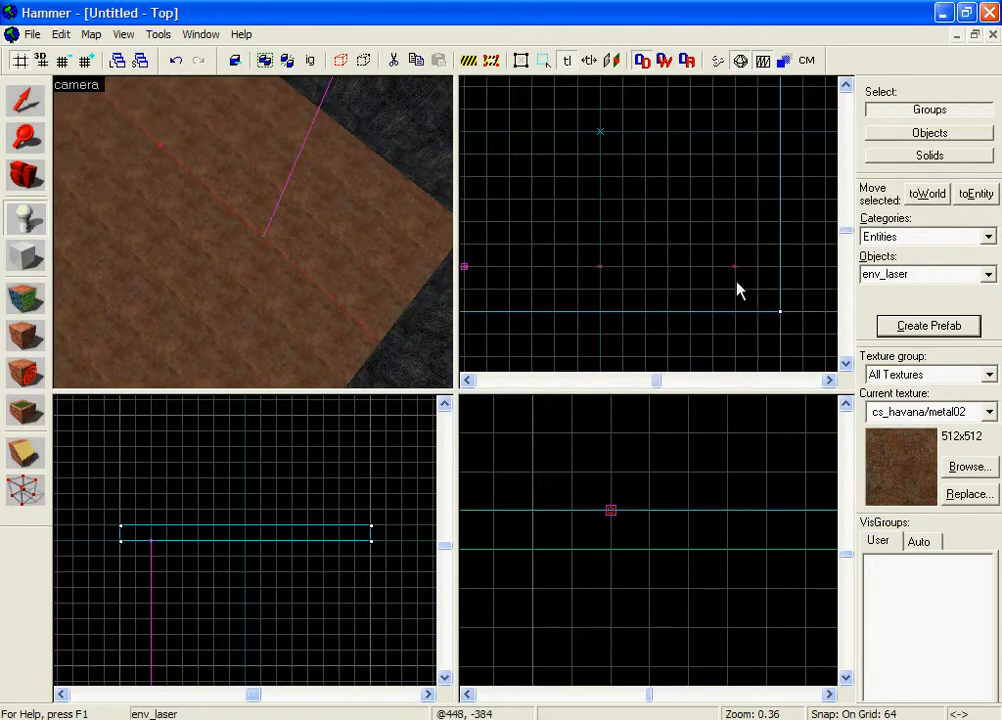
# Place env_laser entities at -384, 384 and -384, 0, in the same column as the original laser
pyautogui.scroll(-1, 738, 286)
pyautogui.moveTo(718, 282); pyautogui.dragTo(728, 323)
pyautogui.scroll(-3, 608, 224)
pyautogui.scroll(3, 600, 195)
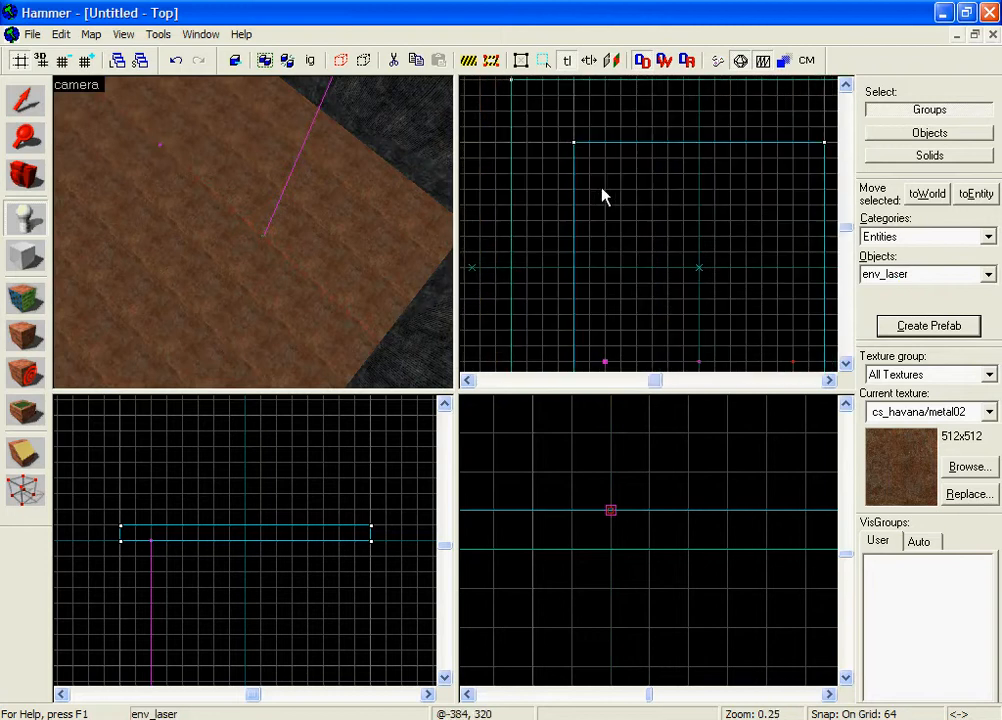
pyautogui.click(606, 171)
pyautogui.scroll(-1, 633, 199)
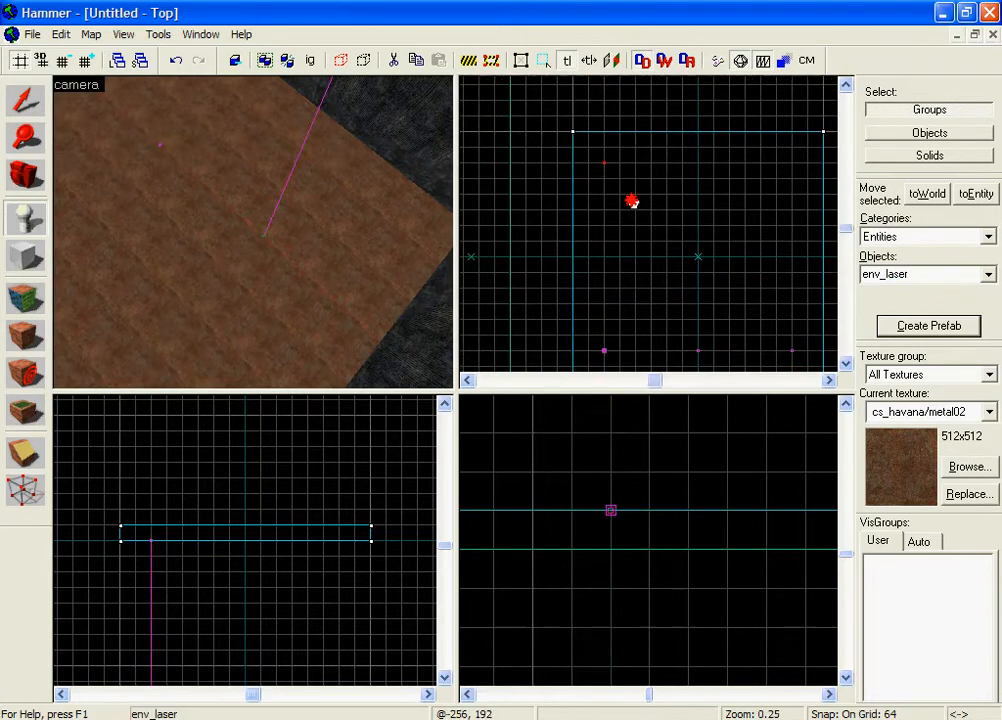
pyautogui.click(607, 245)
pyautogui.press('Return')
# Place env_laser entities at the origin and at 0, 384 to fill the middle column
pyautogui.click(693, 243)
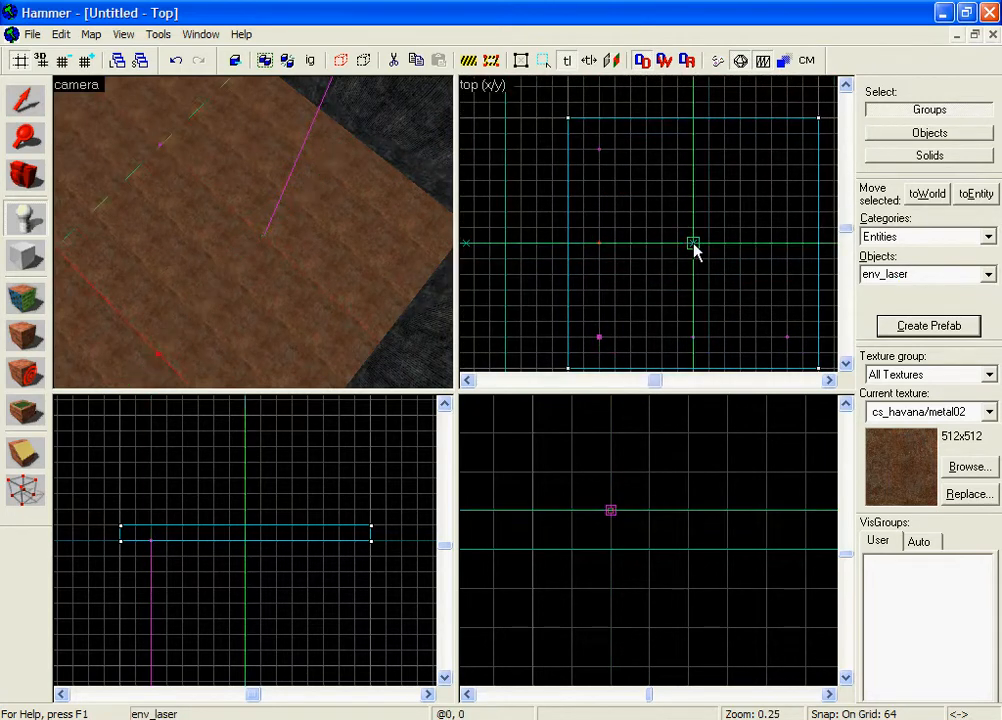
pyautogui.press('Escape')
pyautogui.rightClick(693, 160)
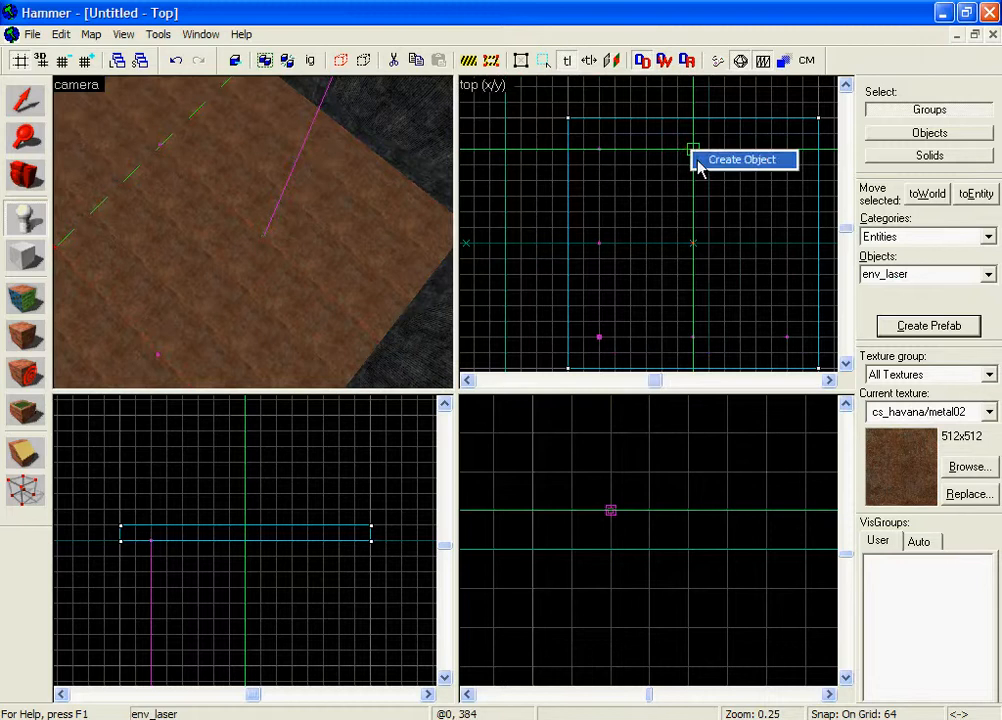
pyautogui.click(705, 159)
# Place env_laser entities at 384, 384 and 384, 0 to complete the three-by-three laser grid
pyautogui.moveTo(788, 156); pyautogui.dragTo(729, 158)
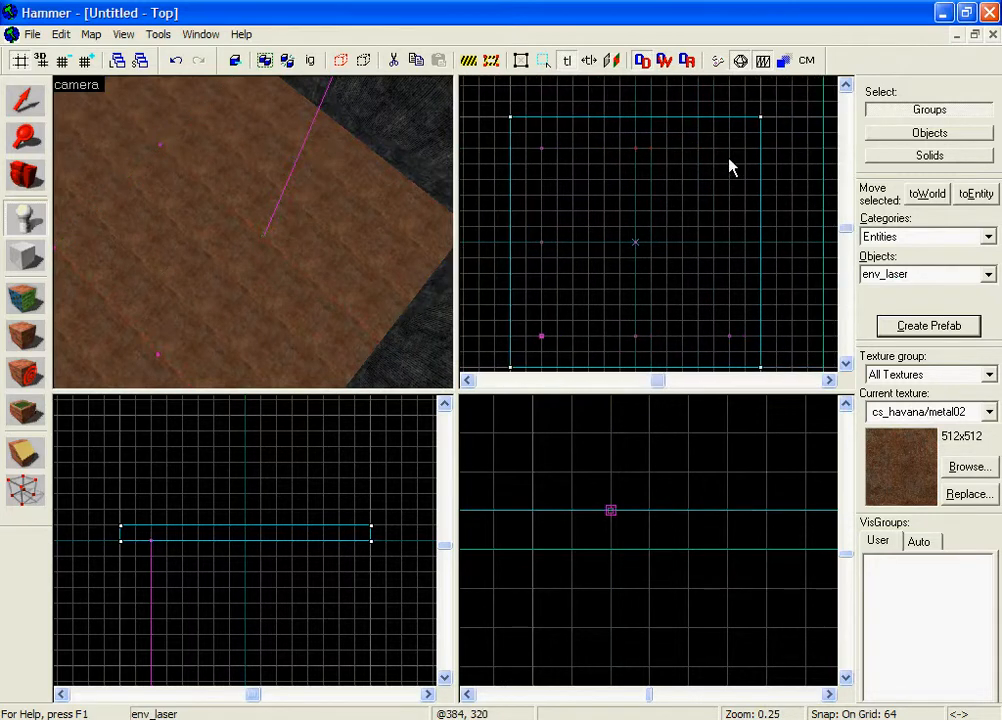
pyautogui.click(729, 150)
pyautogui.rightClick(730, 151)
pyautogui.click(742, 162)
pyautogui.click(729, 243)
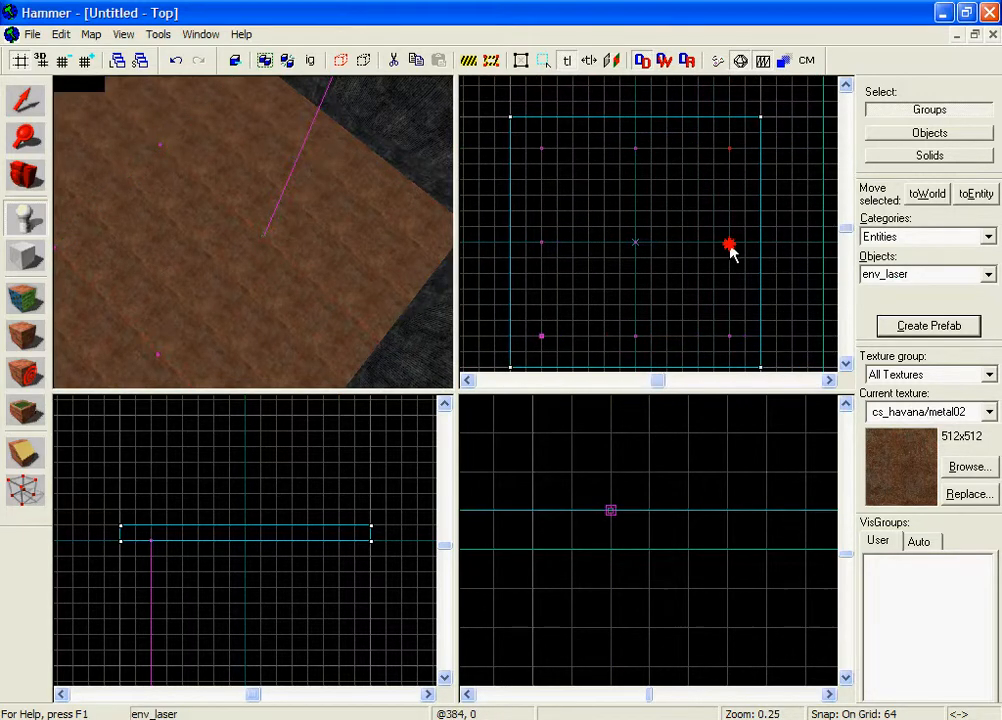
pyautogui.rightClick(728, 243)
pyautogui.click(746, 256)
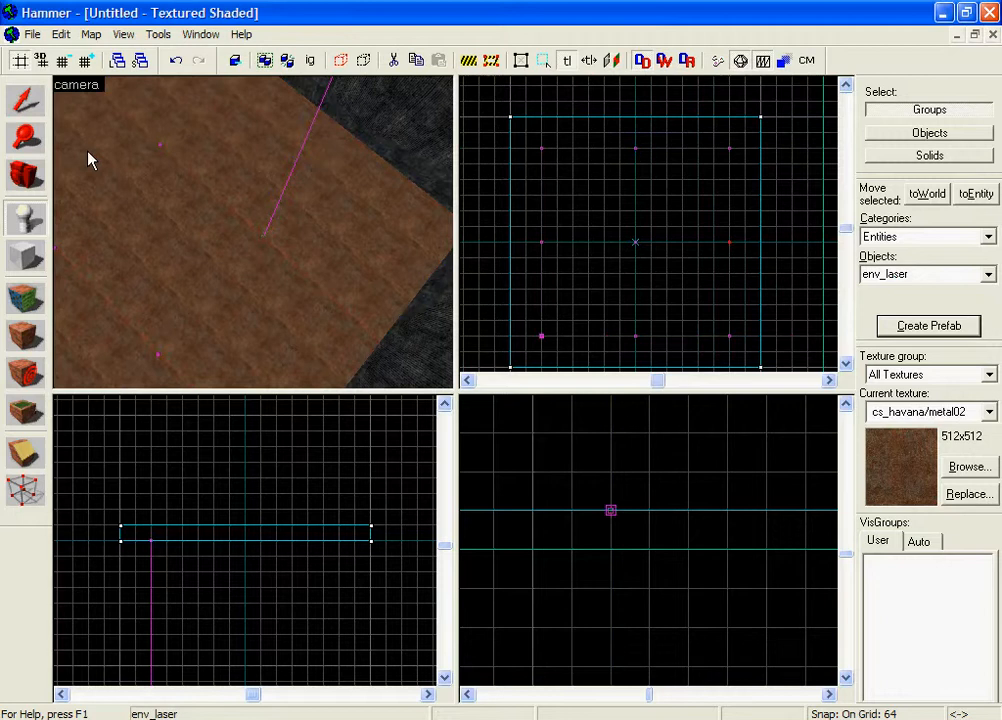
# Check the object properties of the new env_laser at -384, 0 and close them without changes
pyautogui.click(24, 110)
pyautogui.click(566, 186)
pyautogui.press('z')
pyautogui.press('w')
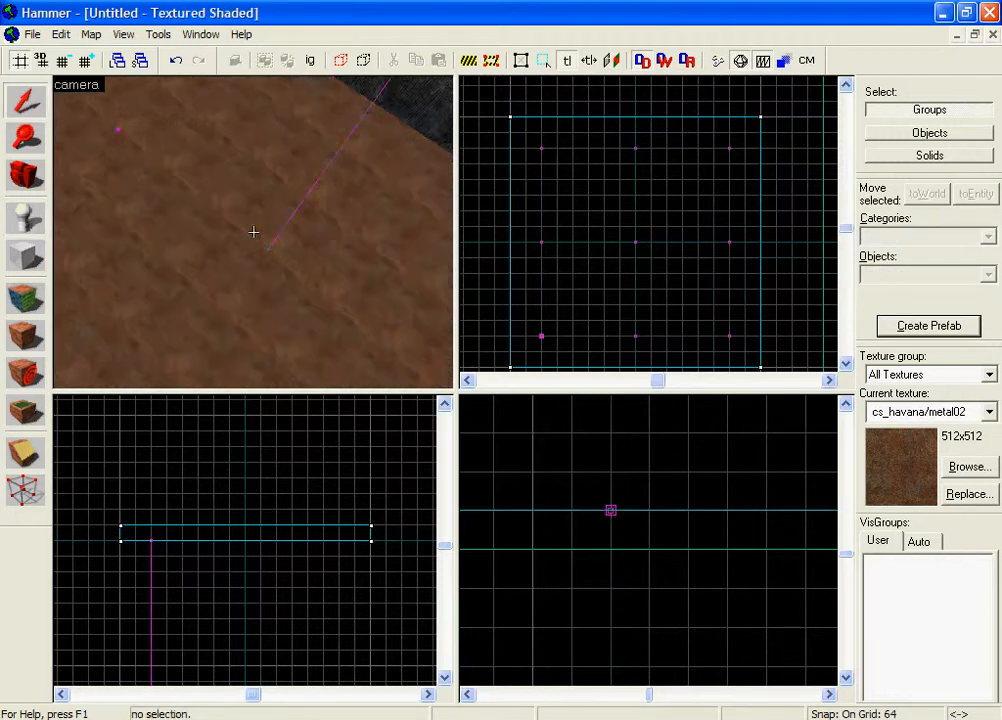
pyautogui.press('s')
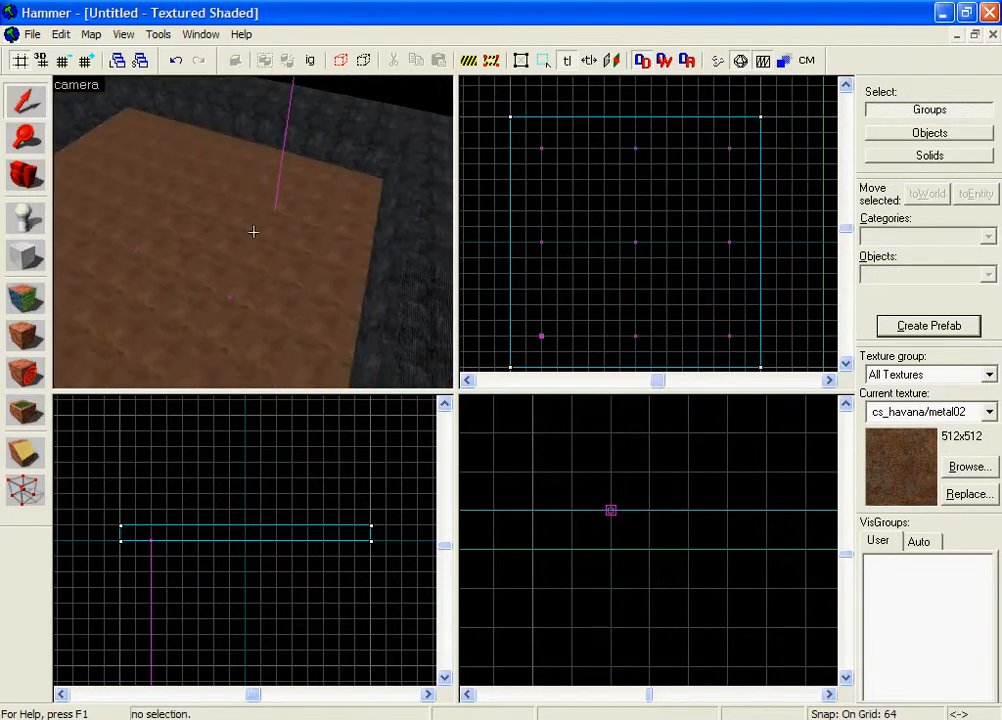
pyautogui.press('w')
pyautogui.click(264, 247)
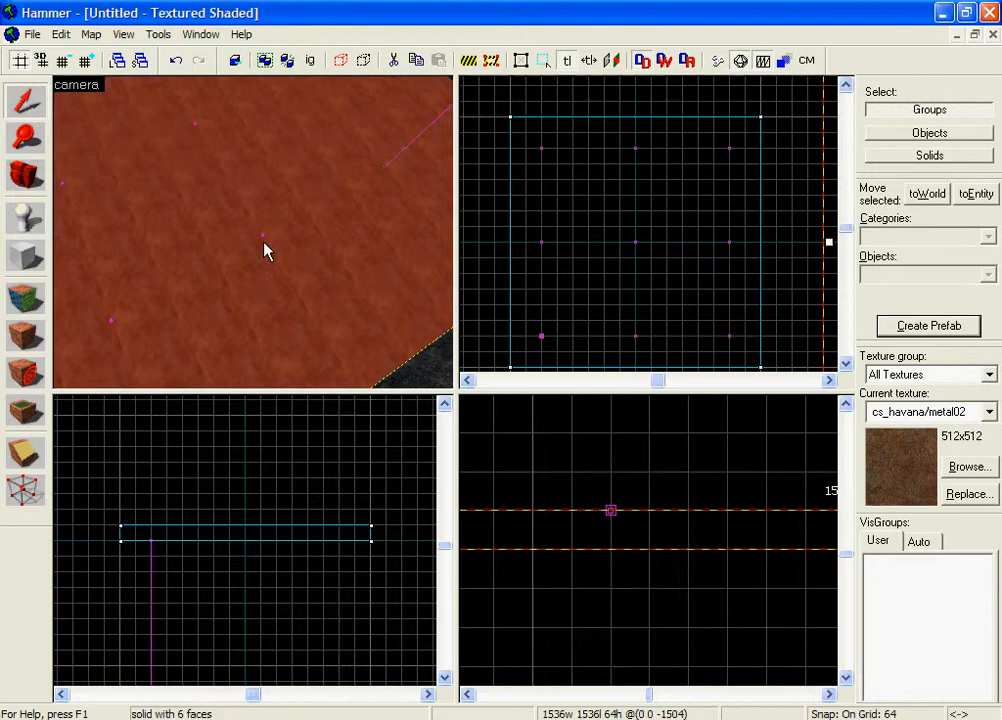
pyautogui.doubleClick(263, 244)
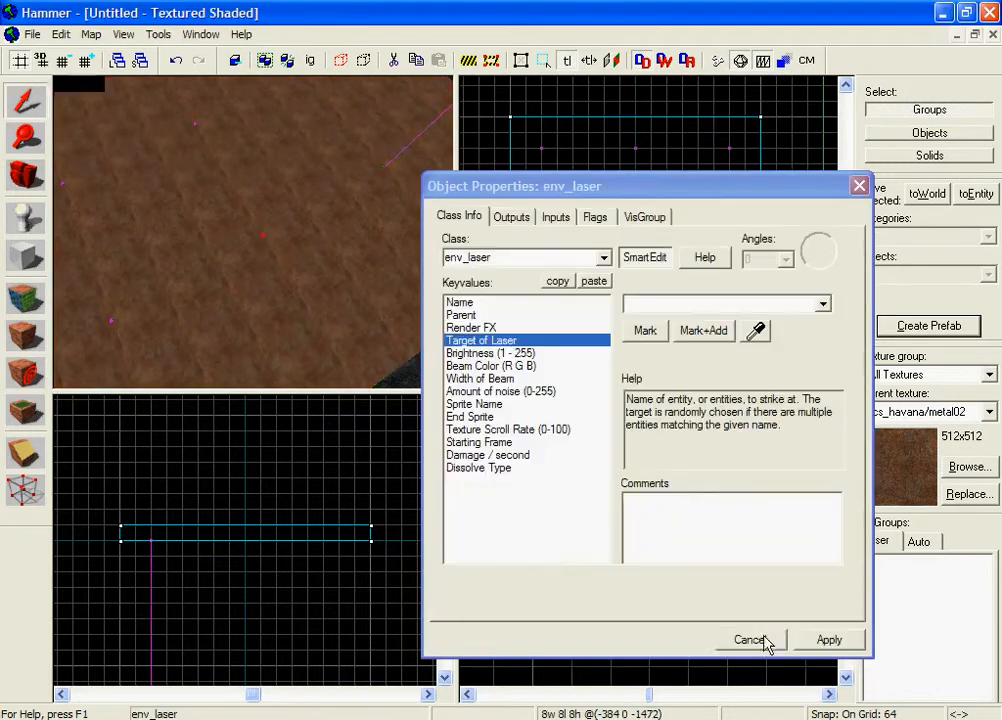
pyautogui.press('Escape')
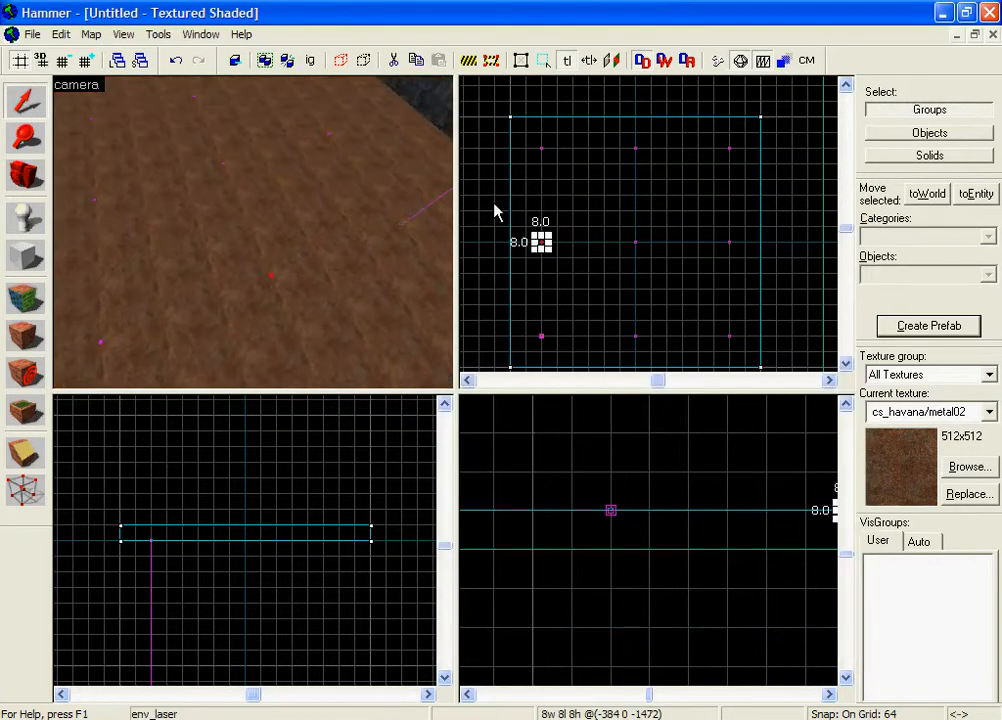
# Select the second through ninth env_laser entries in the Entity Report and close the report
pyautogui.click(566, 199)
pyautogui.click(91, 34)
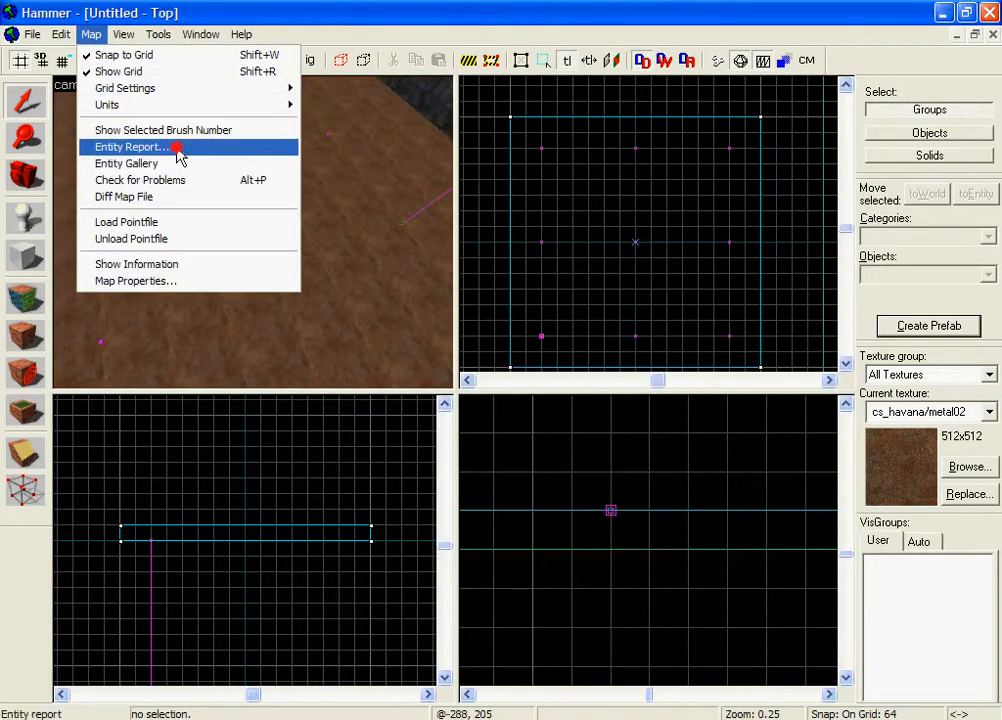
pyautogui.click(130, 147)
pyautogui.click(100, 123)
pyautogui.keyDown('shift'); pyautogui.click(101, 212); pyautogui.keyUp('shift')
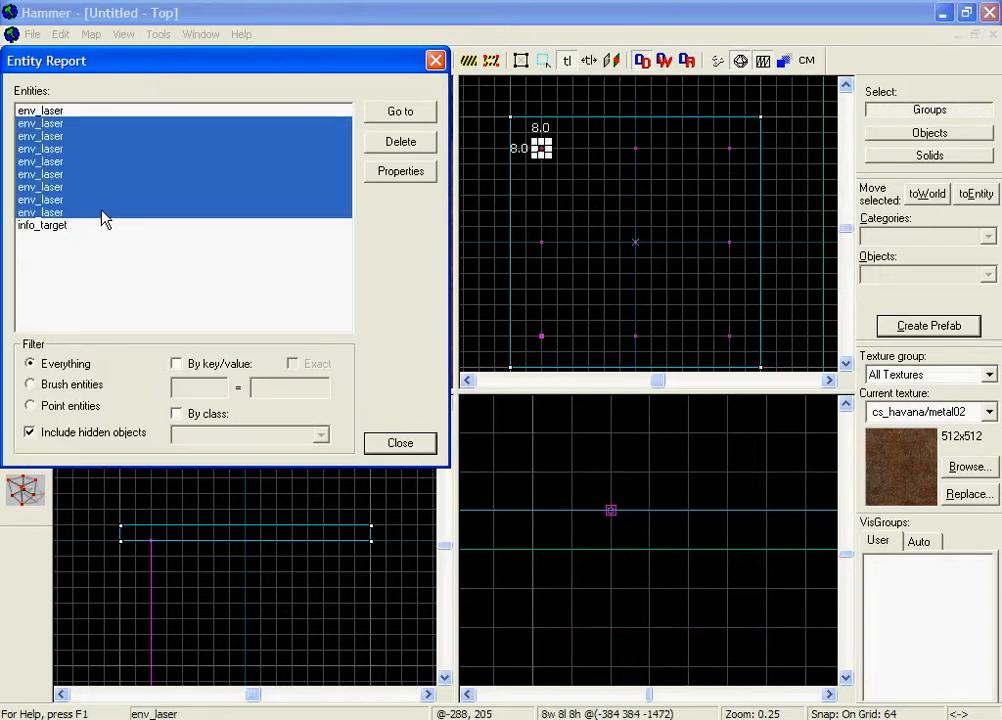
pyautogui.click(435, 62)
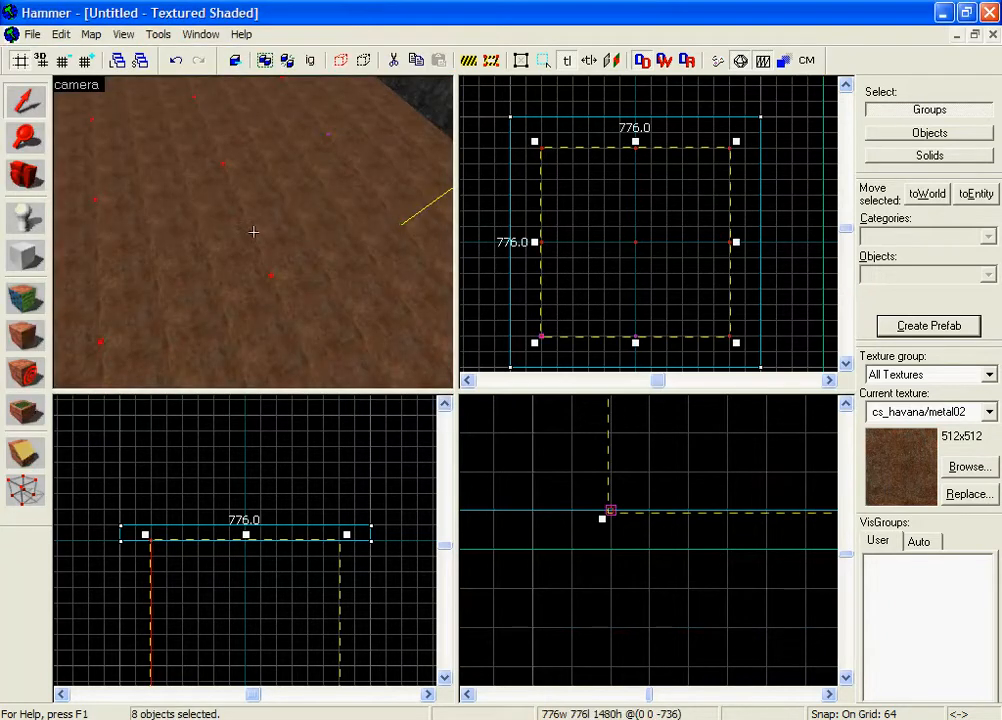
# Add the one unselected env_laser on the floor to the selection and remove the original ceiling env_laser from it
pyautogui.scroll(-3, 254, 232)
pyautogui.keyDown('ctrl'); pyautogui.click(291, 222); pyautogui.keyUp('ctrl')
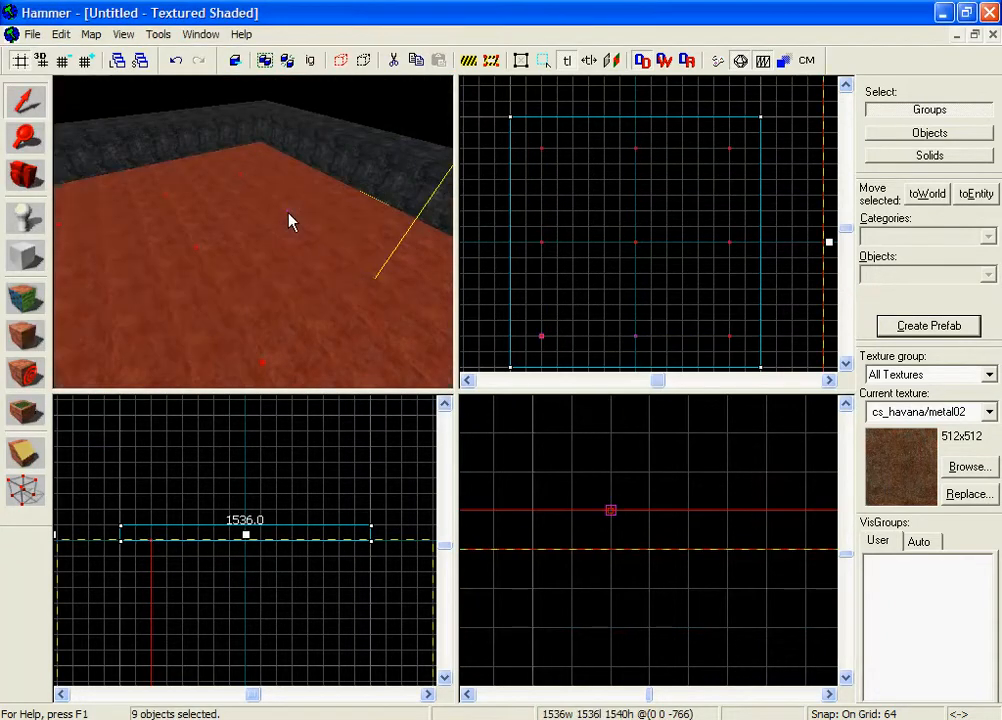
pyautogui.keyDown('ctrl'); pyautogui.click(287, 218); pyautogui.keyUp('ctrl')
pyautogui.press('z')
pyautogui.press('w')
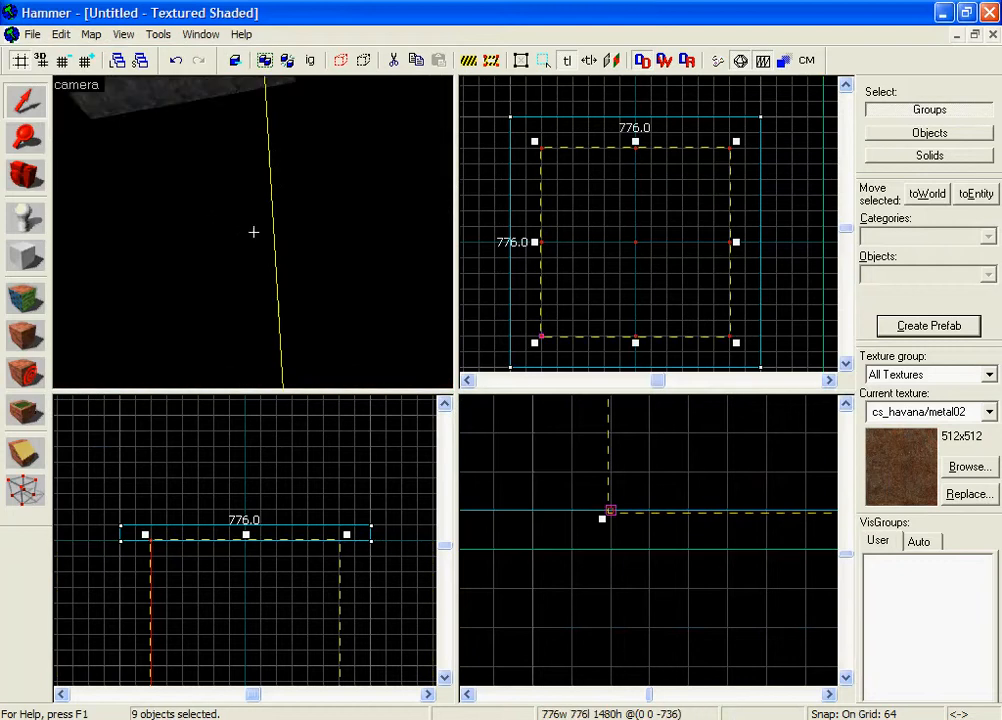
pyautogui.press('w')
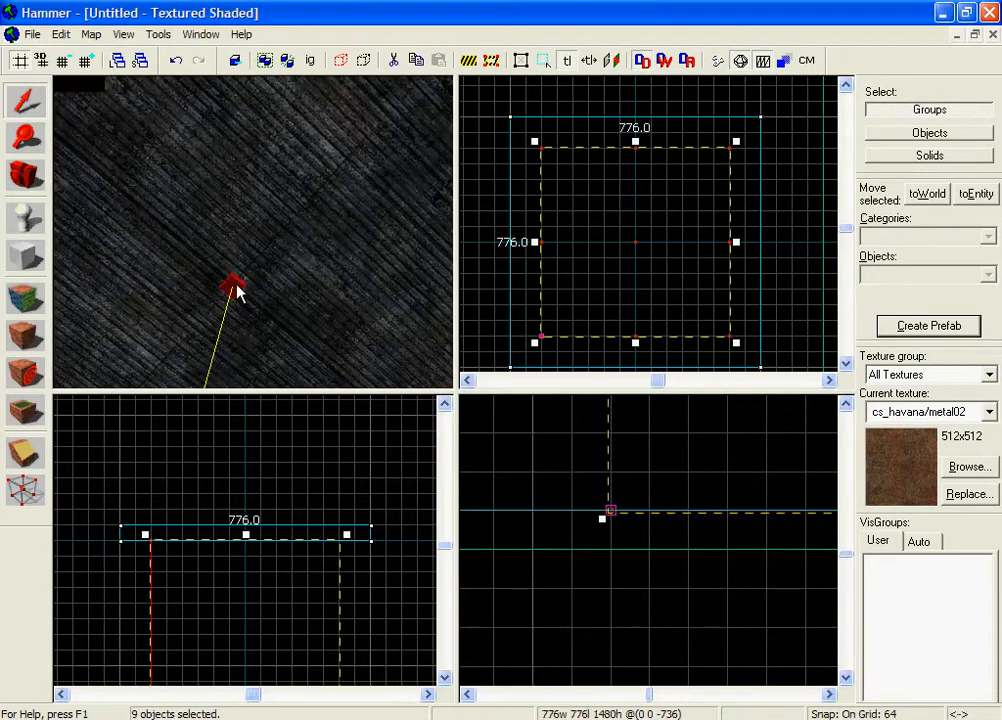
pyautogui.keyDown('ctrl'); pyautogui.click(234, 288); pyautogui.keyUp('ctrl')
# Move the eight selected env_laser entities straight up to the underside of the ceiling and clear the selection
pyautogui.scroll(-5, 306, 521)
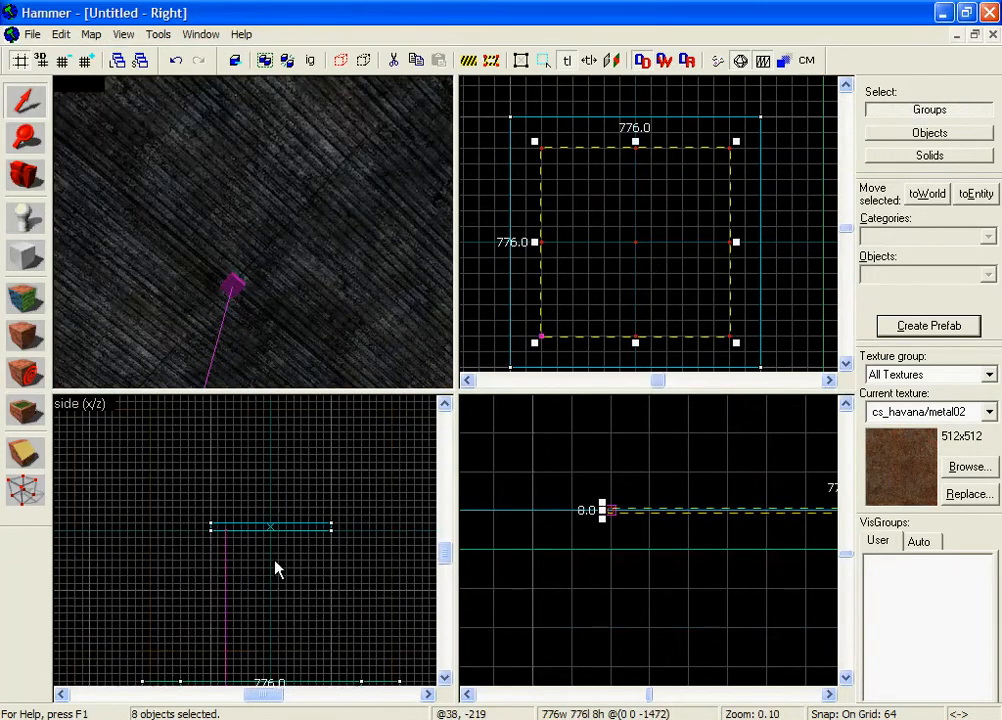
pyautogui.scroll(-1, 277, 568)
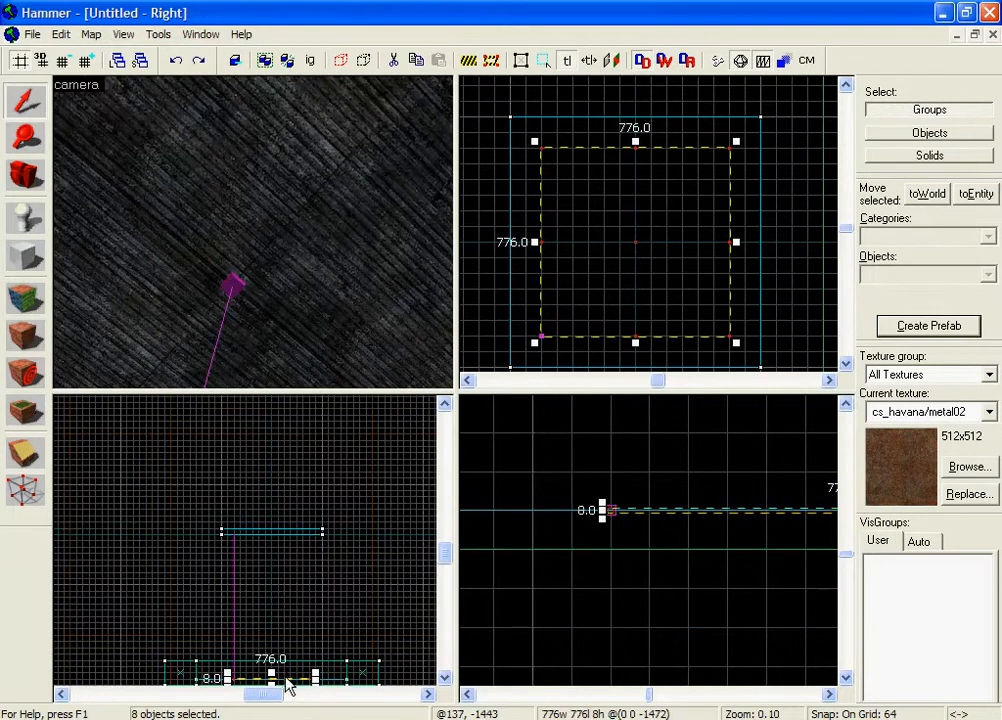
pyautogui.moveTo(288, 683); pyautogui.dragTo(291, 531)
pyautogui.scroll(2, 273, 541)
pyautogui.scroll(2, 290, 542)
pyautogui.press('Escape')
pyautogui.press('z')
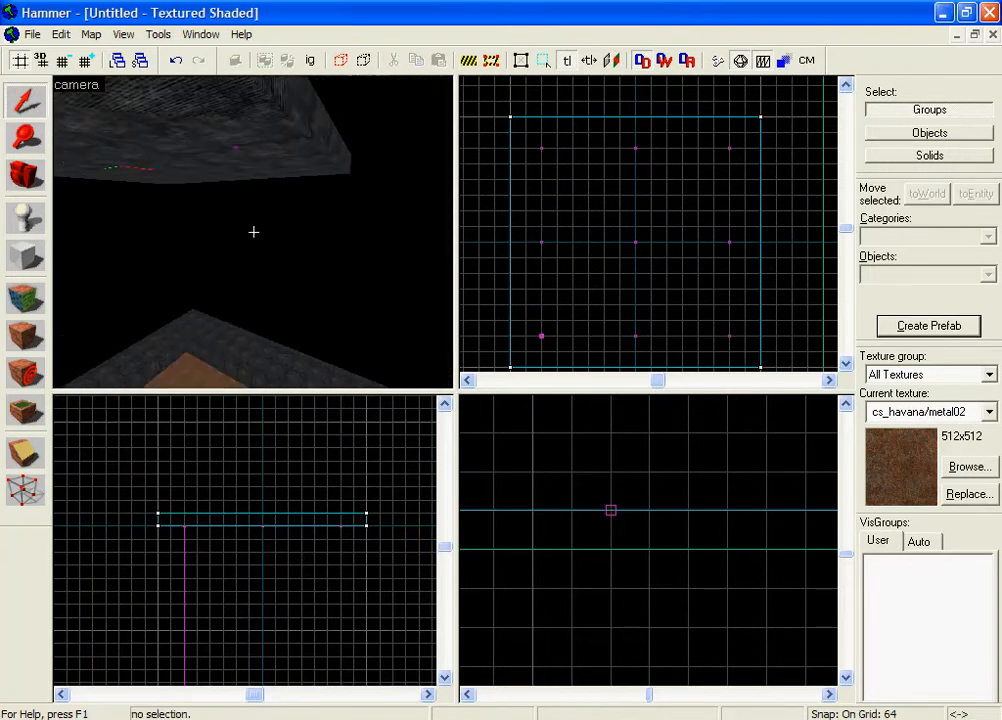
pyautogui.press('z')
# Set the Entity tool to info_target and create one on the floor under the env_laser at -384, 384
pyautogui.click(28, 228)
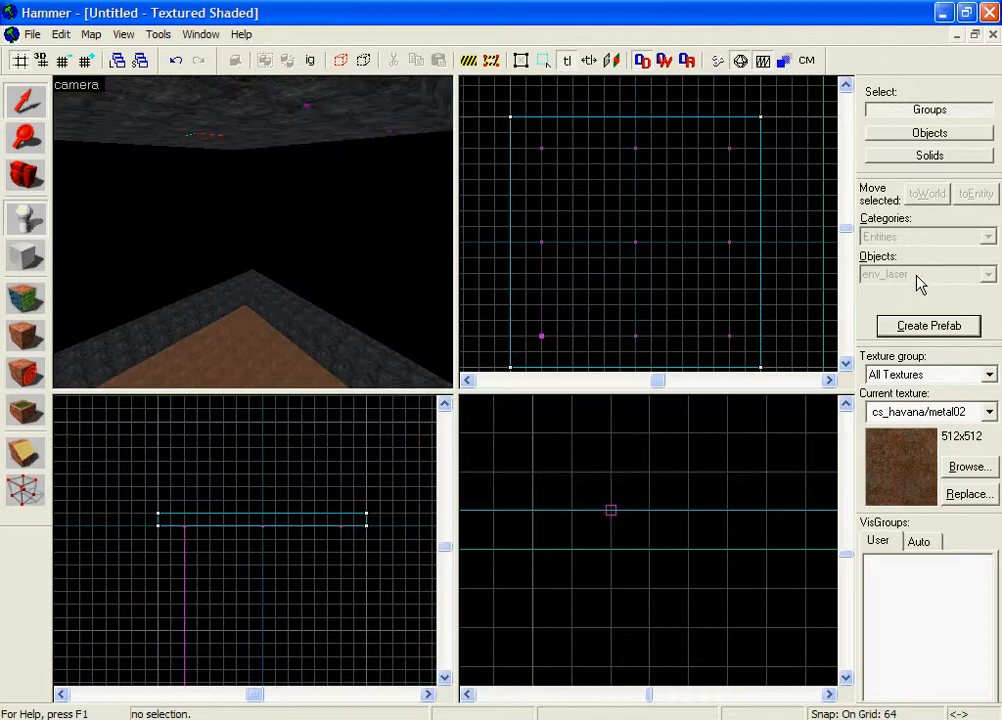
pyautogui.click(26, 218)
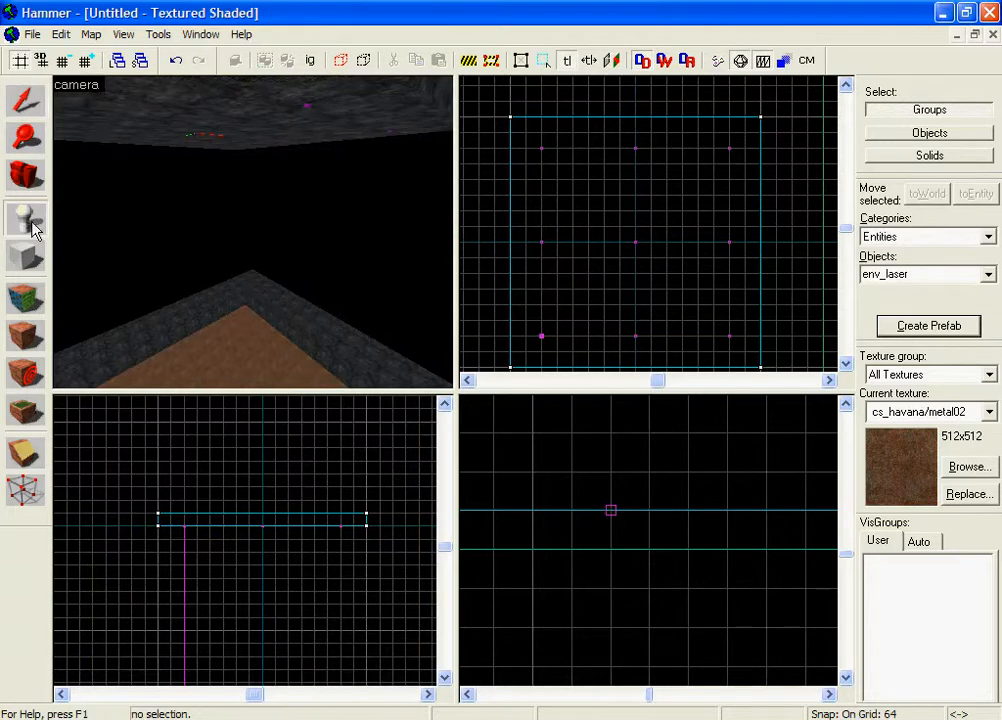
pyautogui.click(882, 274)
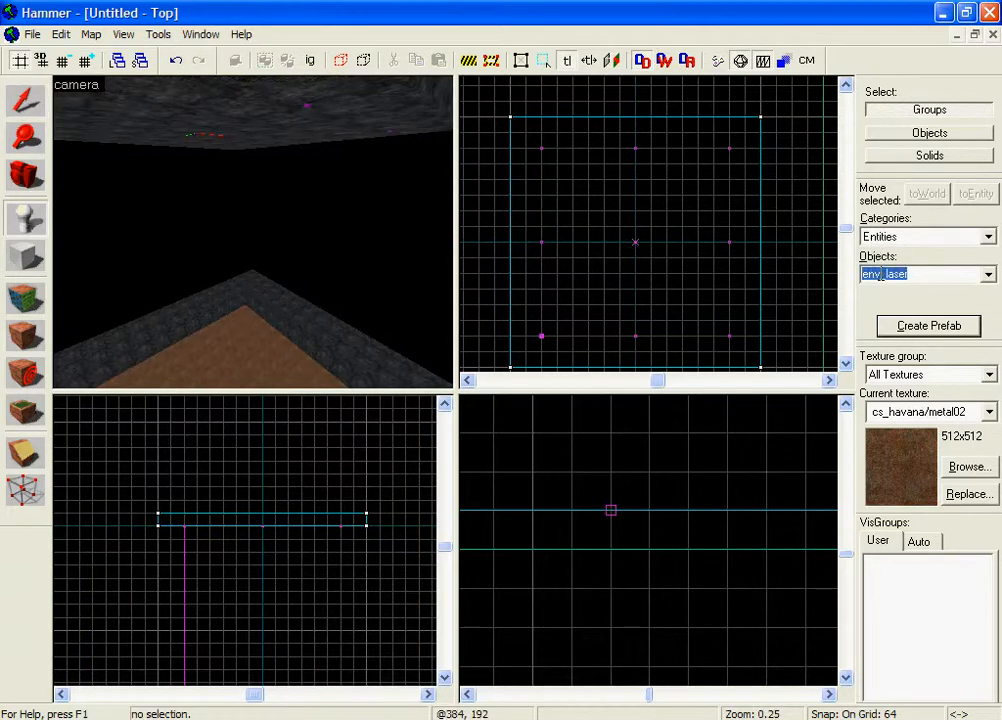
pyautogui.write('info_target')
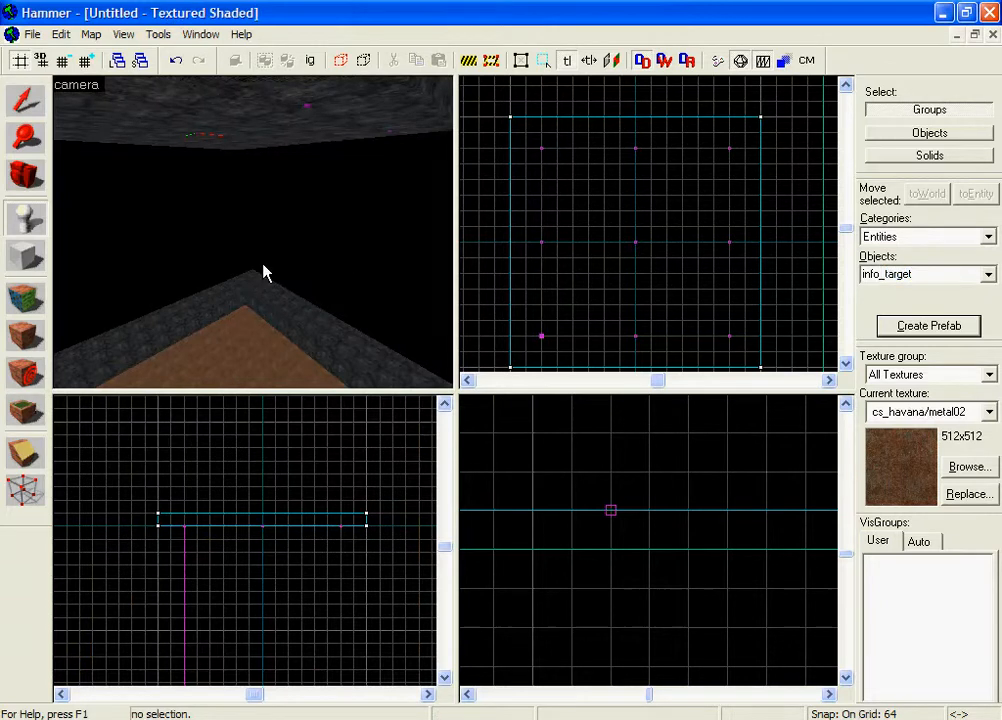
pyautogui.moveTo(262, 273); pyautogui.dragTo(253, 360)
pyautogui.scroll(2, 528, 108)
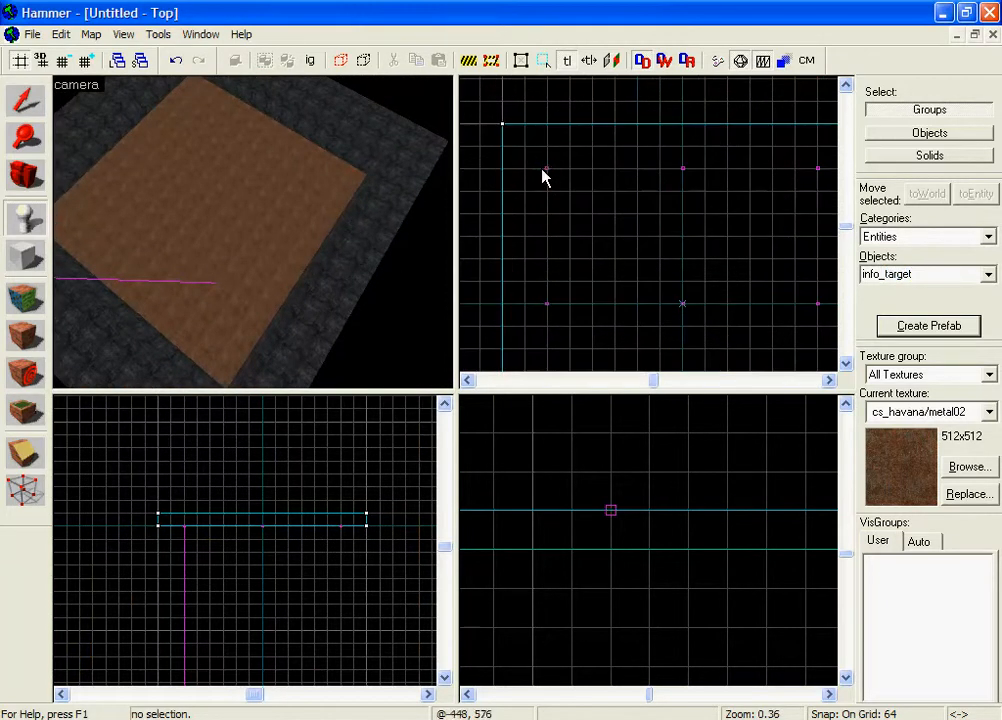
pyautogui.click(546, 172)
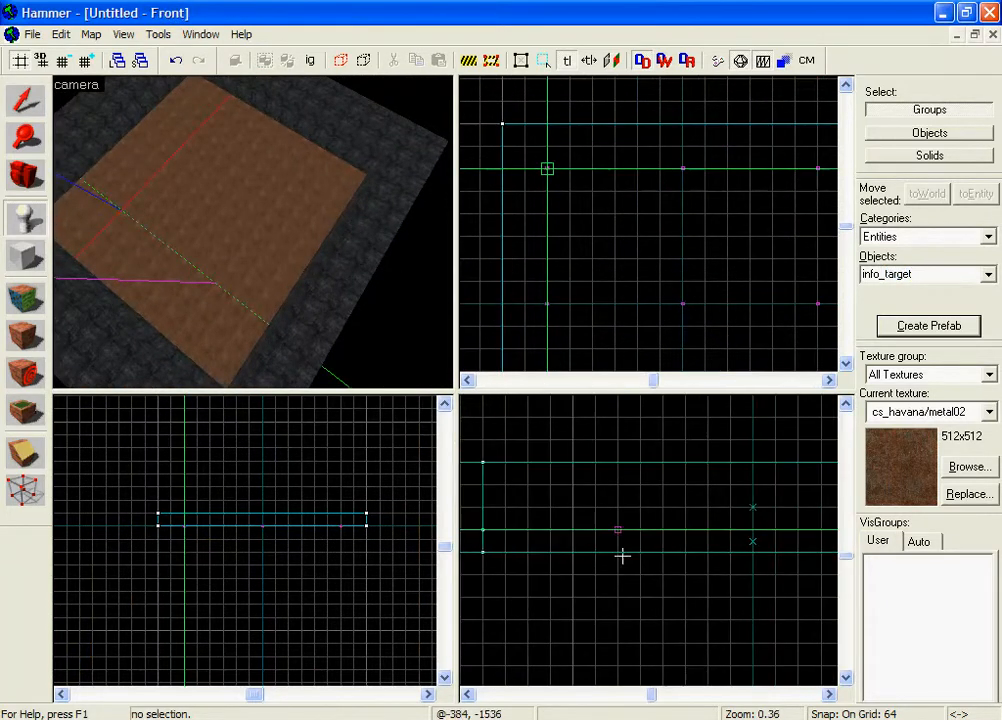
pyautogui.scroll(-3, 621, 555)
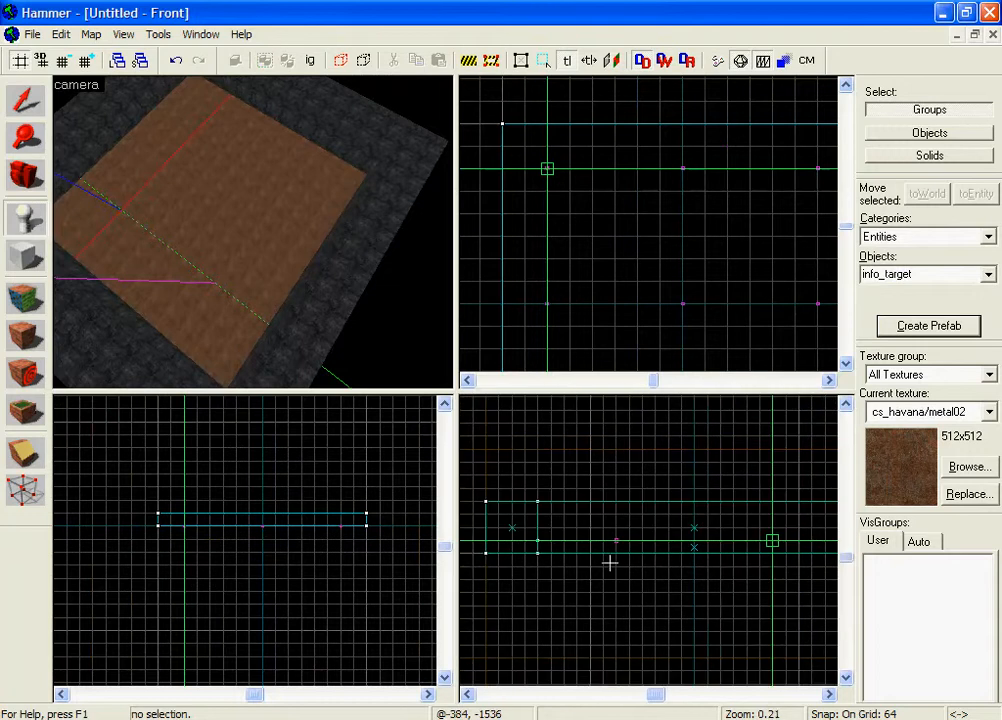
pyautogui.scroll(-2, 648, 566)
pyautogui.scroll(-3, 622, 514)
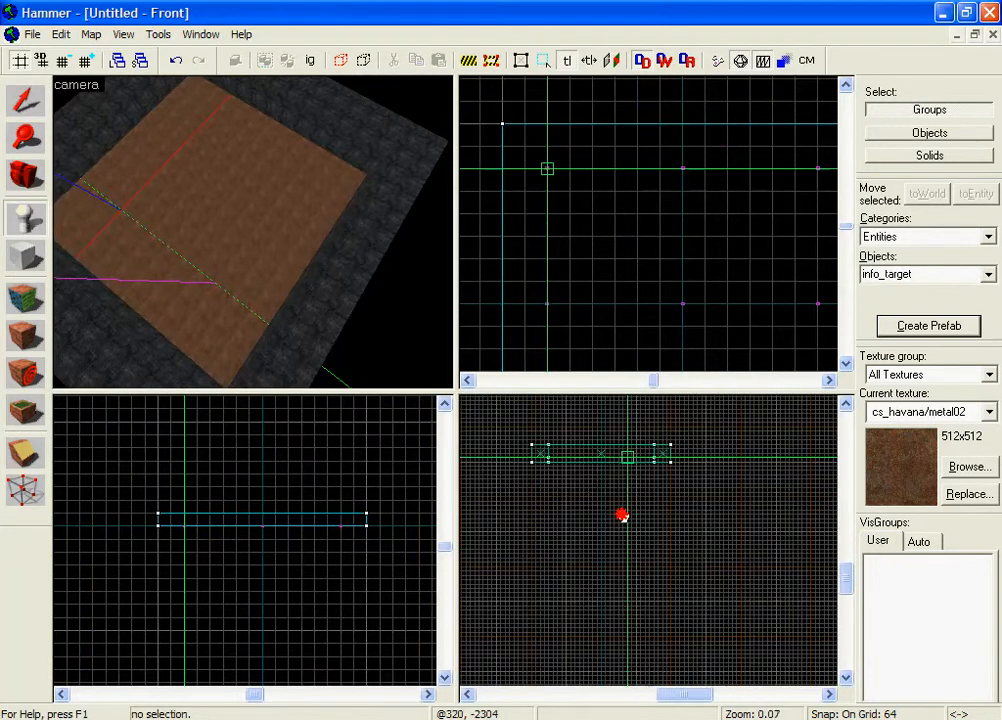
pyautogui.scroll(4, 622, 510)
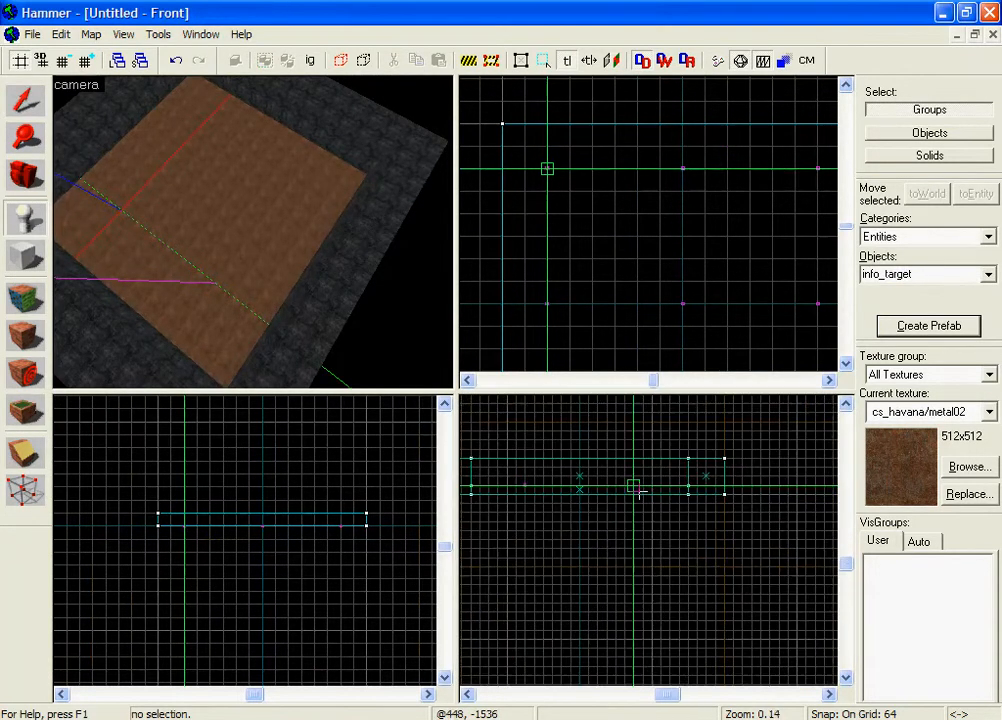
pyautogui.rightClick(641, 494)
pyautogui.click(650, 494)
# Create info_target entities on the floor at 0, 384 and 384, 384 to complete that row
pyautogui.scroll(3, 640, 201)
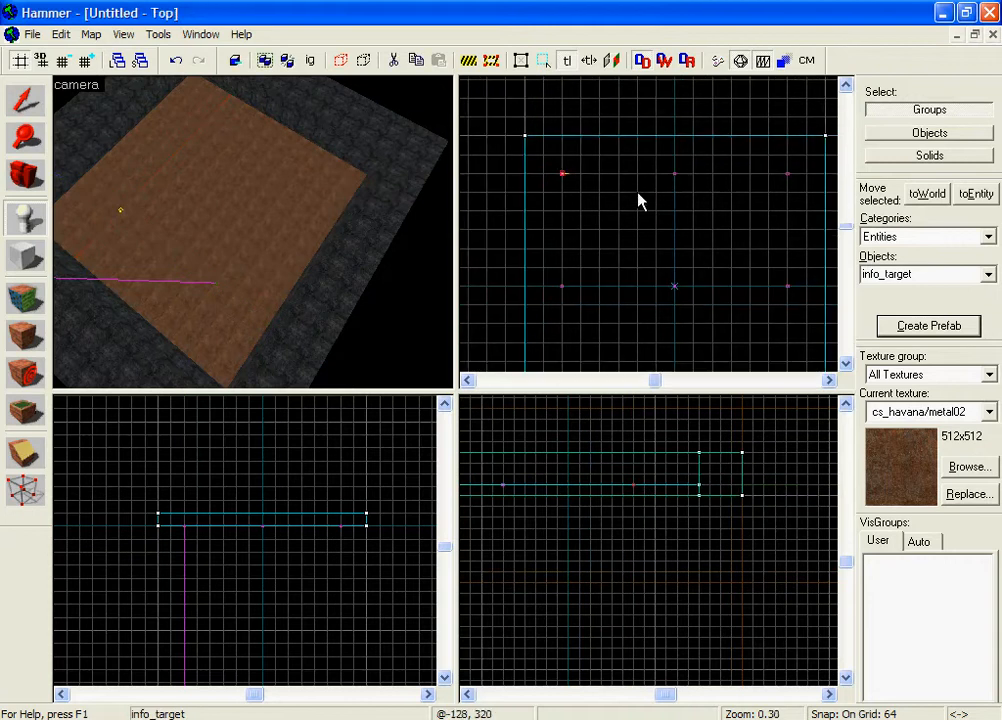
pyautogui.click(676, 170)
pyautogui.rightClick(678, 172)
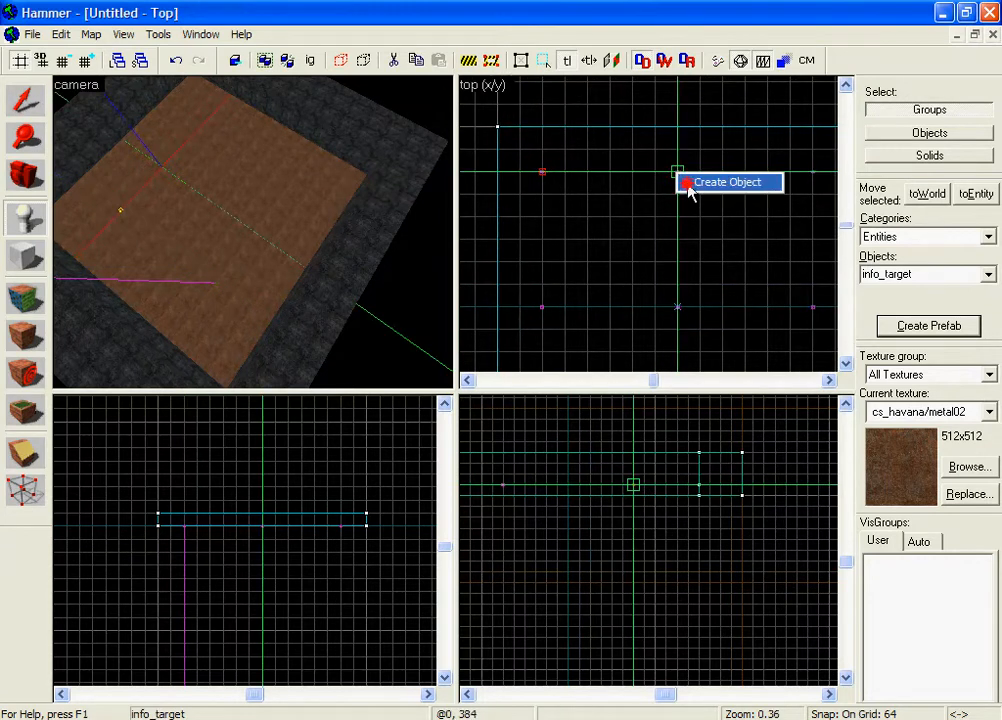
pyautogui.click(693, 184)
pyautogui.press('Right')
pyautogui.press('Right')
pyautogui.click(769, 170)
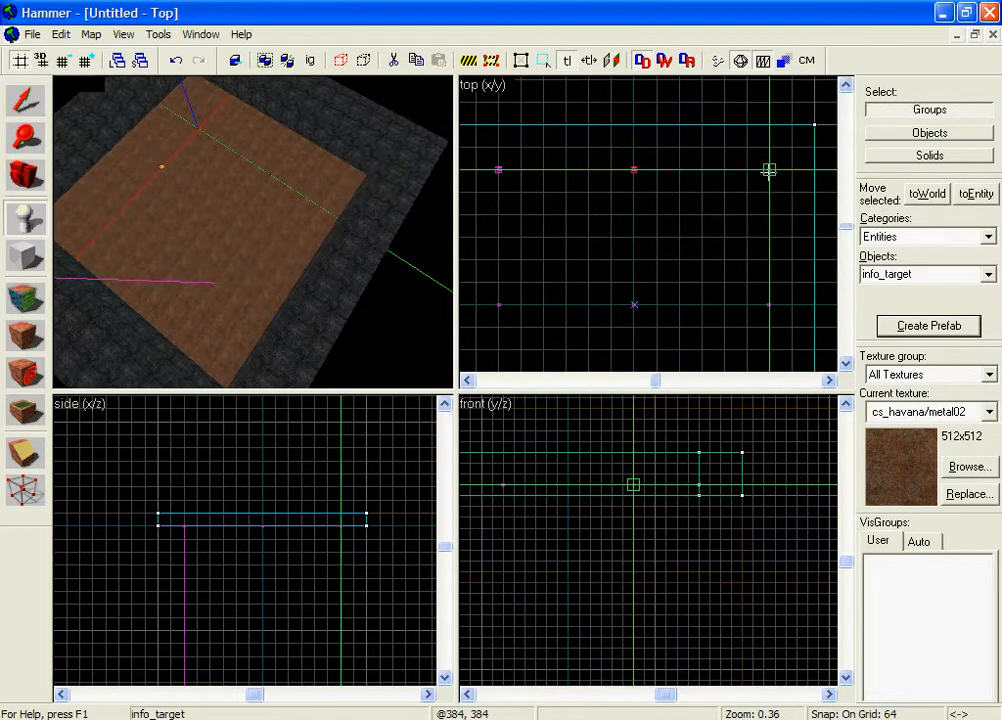
pyautogui.rightClick(769, 172)
pyautogui.click(786, 182)
# Create the middle row of floor info_target entities at 384, 0, then 0, 0 and -384, 0
pyautogui.click(769, 306)
pyautogui.rightClick(769, 316)
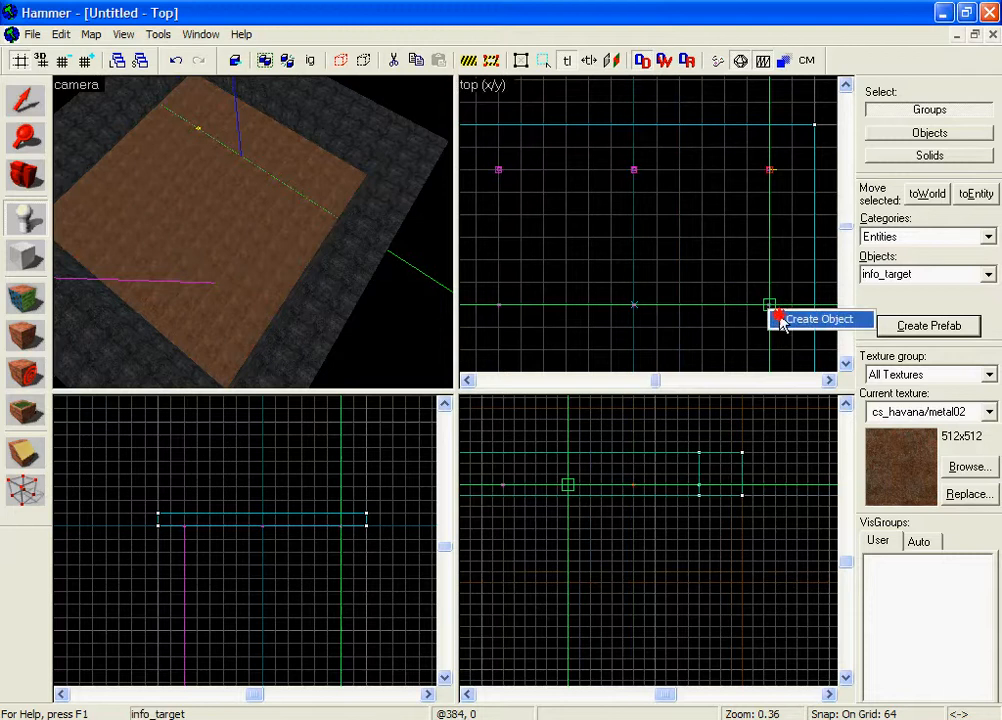
pyautogui.click(790, 318)
pyautogui.click(634, 306)
pyautogui.rightClick(638, 312)
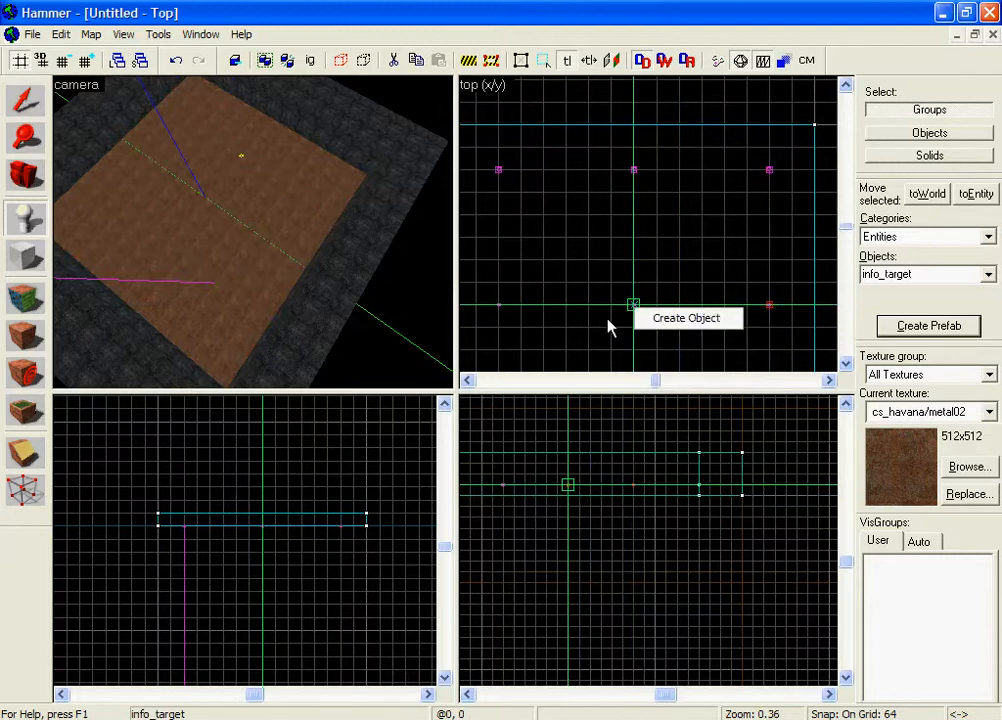
pyautogui.click(660, 318)
pyautogui.click(498, 306)
pyautogui.rightClick(503, 313)
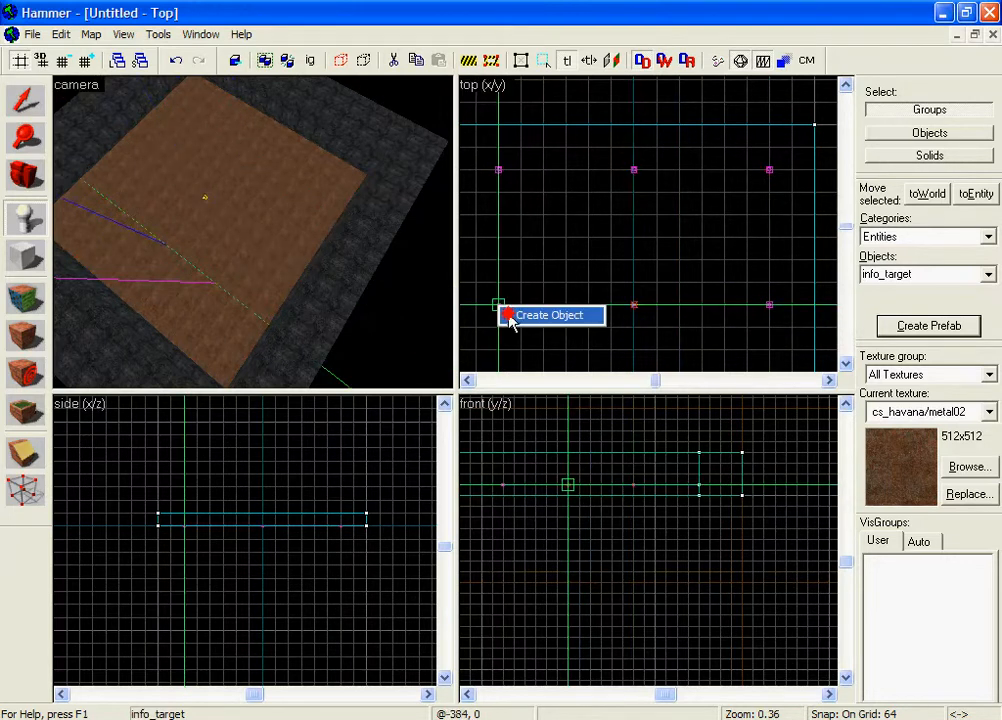
pyautogui.click(537, 315)
# Create info_target entities on the floor at 384, -384 and 0, -384, and clear the selection with the Selection tool
pyautogui.scroll(-2, 620, 338)
pyautogui.scroll(1, 672, 265)
pyautogui.scroll(1, 672, 265)
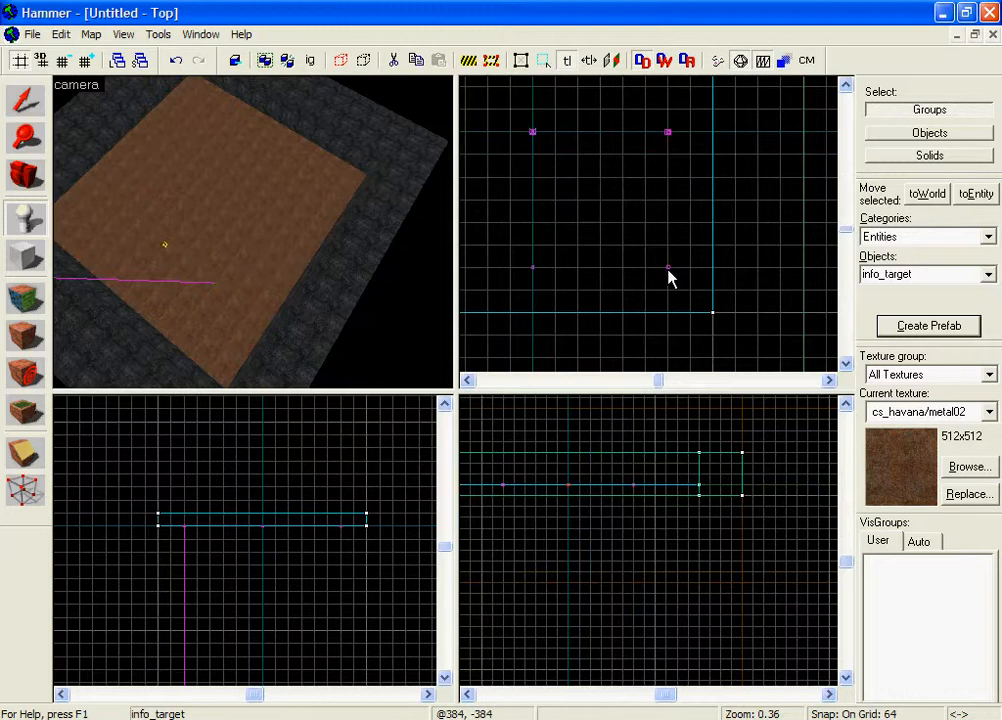
pyautogui.click(667, 268)
pyautogui.click(533, 270)
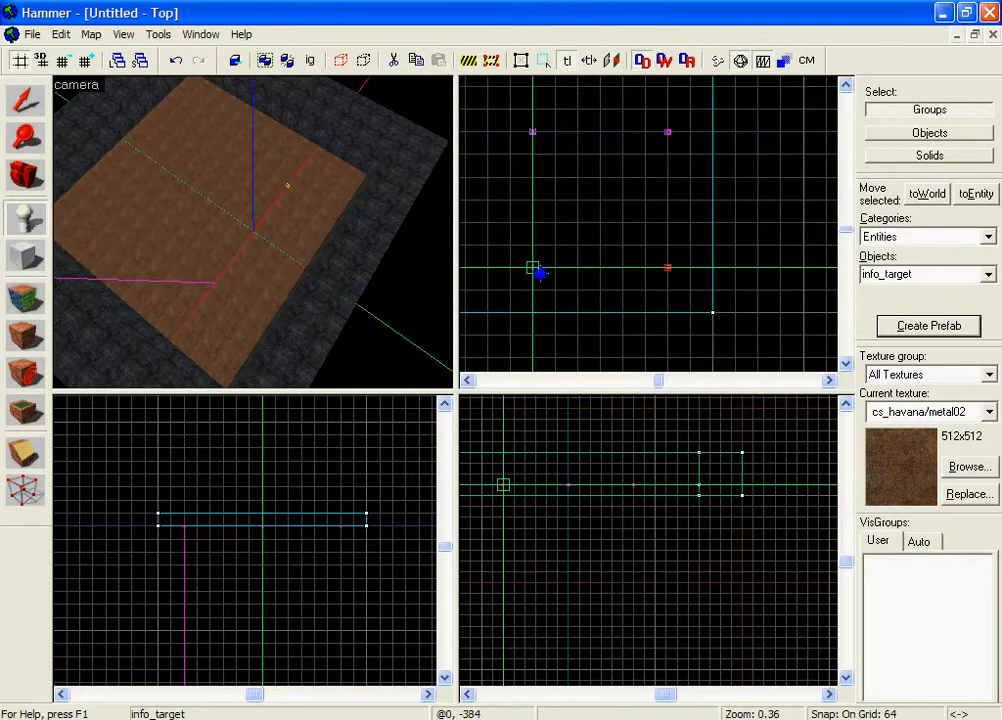
pyautogui.rightClick(537, 273)
pyautogui.click(560, 282)
pyautogui.click(20, 104)
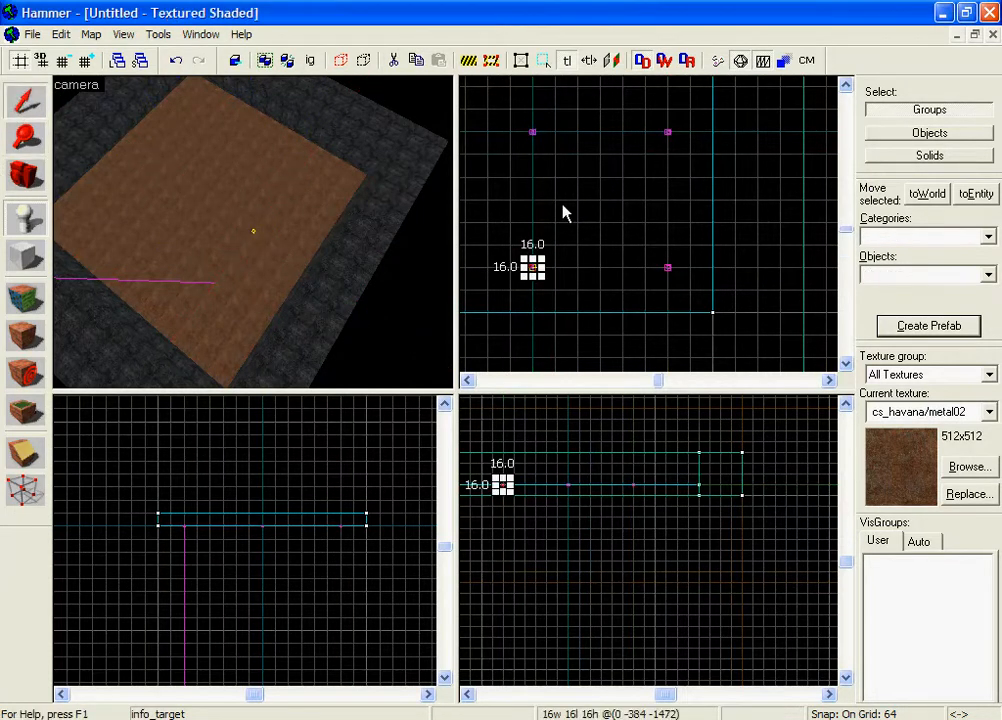
pyautogui.click(564, 212)
# Check the laser target and name in the properties of the original ceiling env_laser at -384, -384 without changing them
pyautogui.press('z')
pyautogui.press('w')
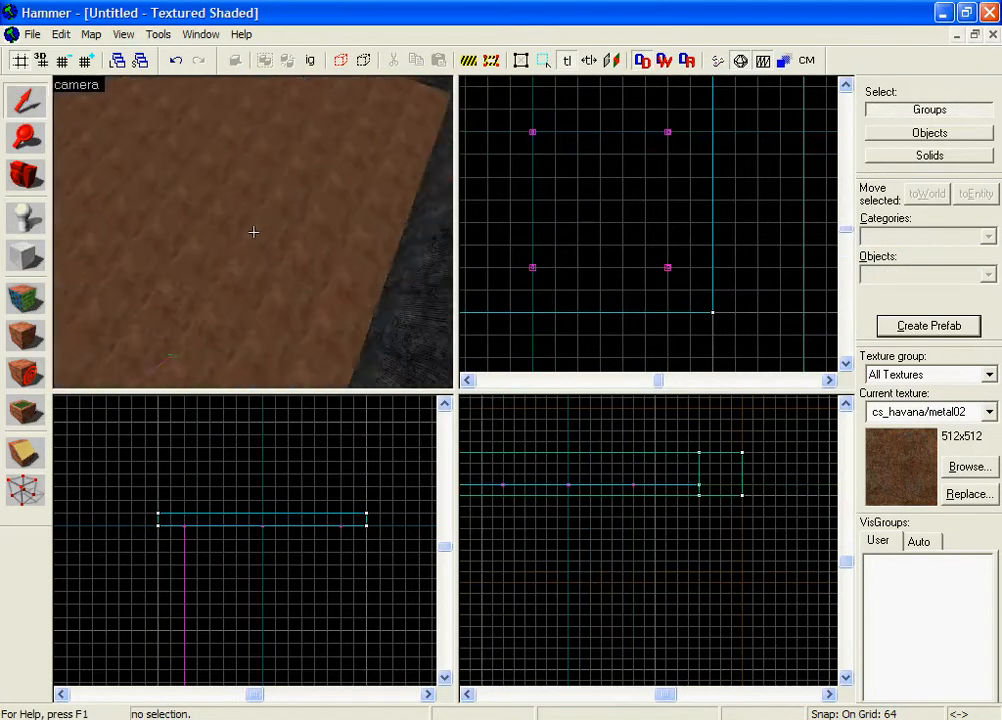
pyautogui.press('z')
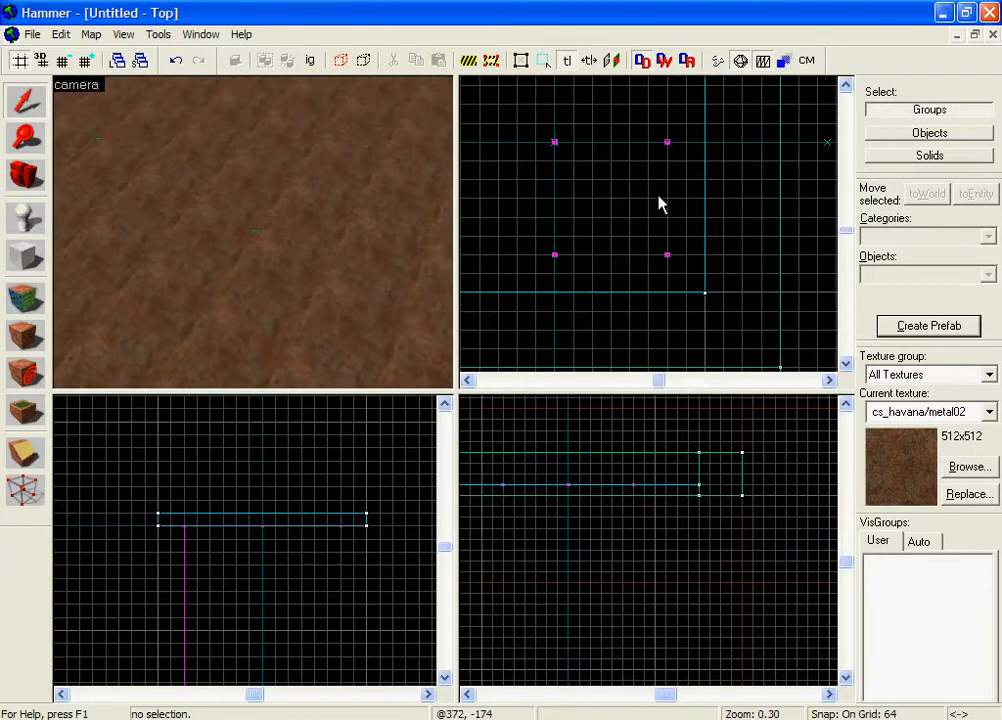
pyautogui.scroll(-2, 673, 226)
pyautogui.press('z')
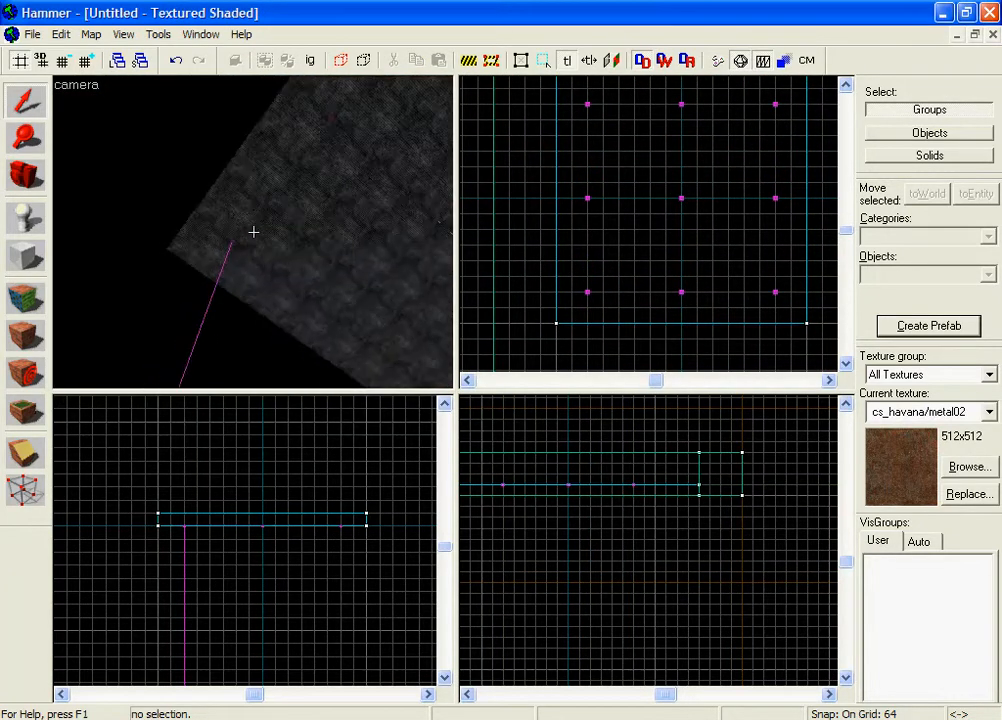
pyautogui.press('z')
pyautogui.doubleClick(256, 257)
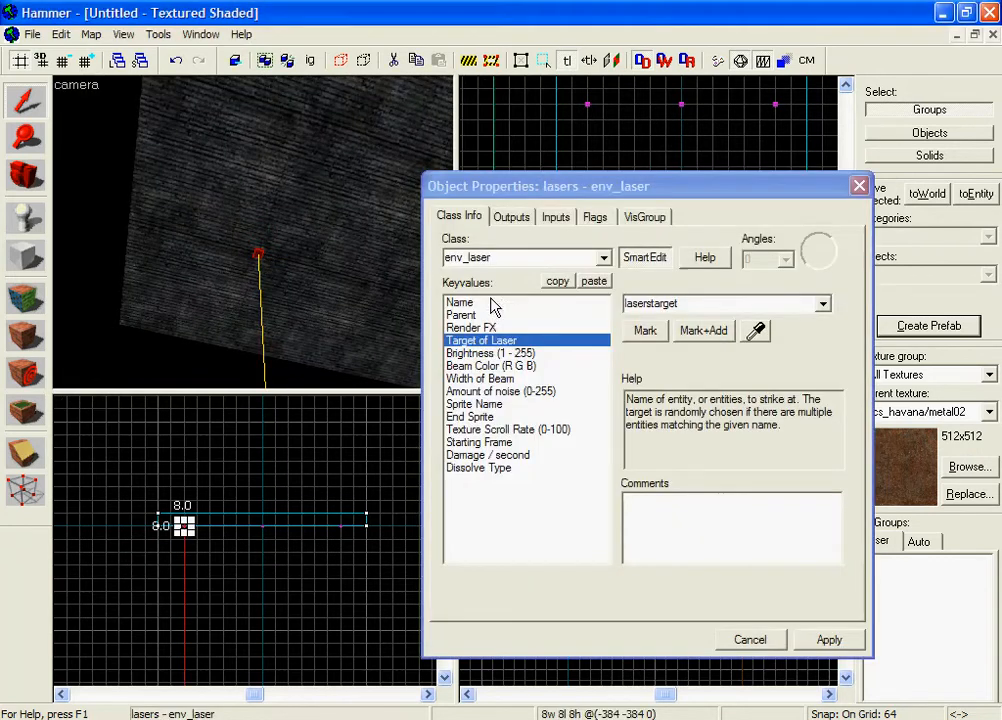
pyautogui.click(462, 302)
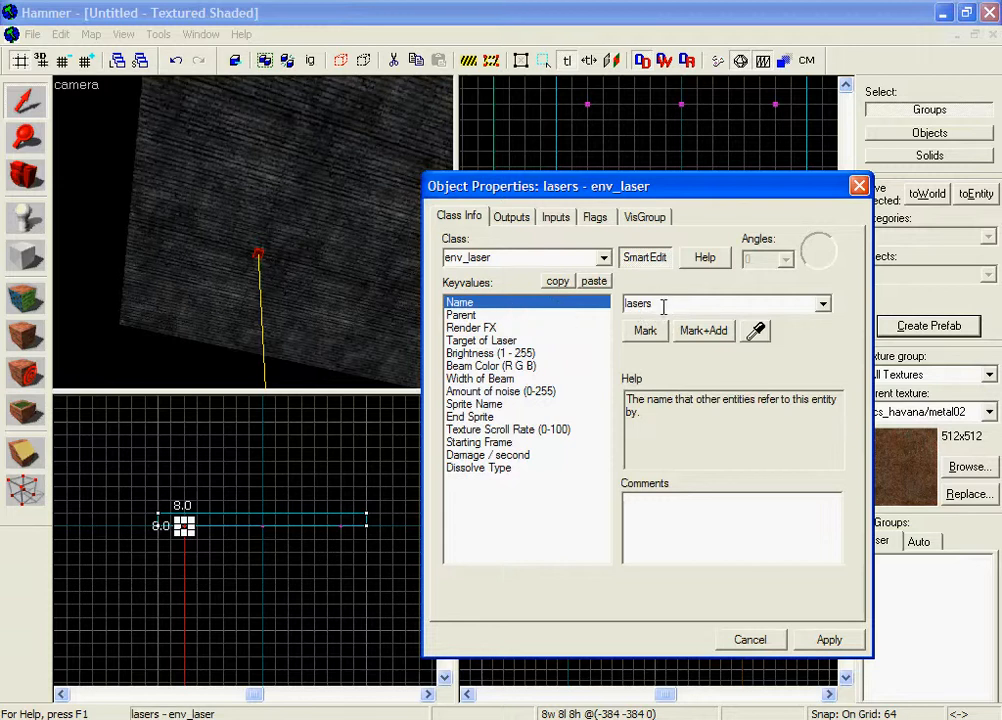
pyautogui.press('z')
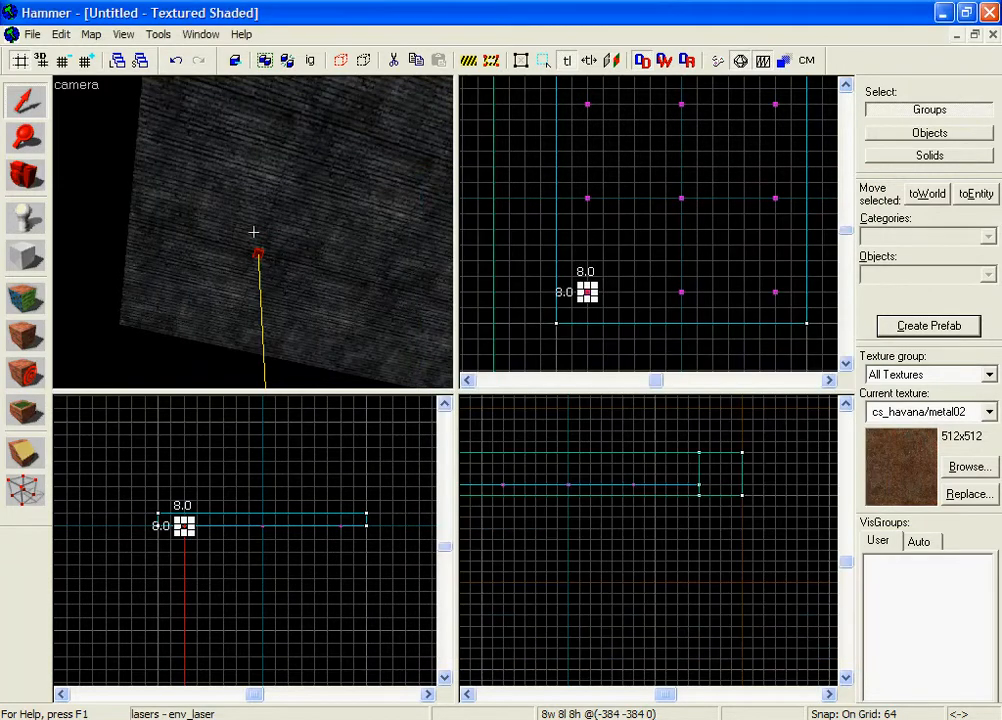
# Name the floor info_target at the centre of the grid 1
pyautogui.press('w')
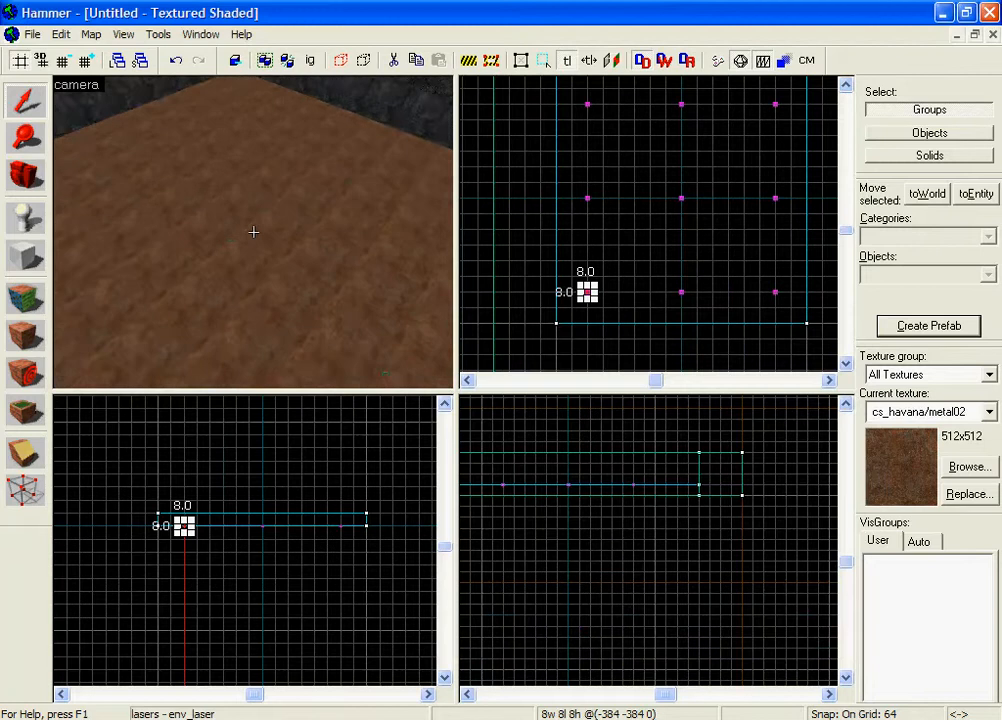
pyautogui.doubleClick(238, 258)
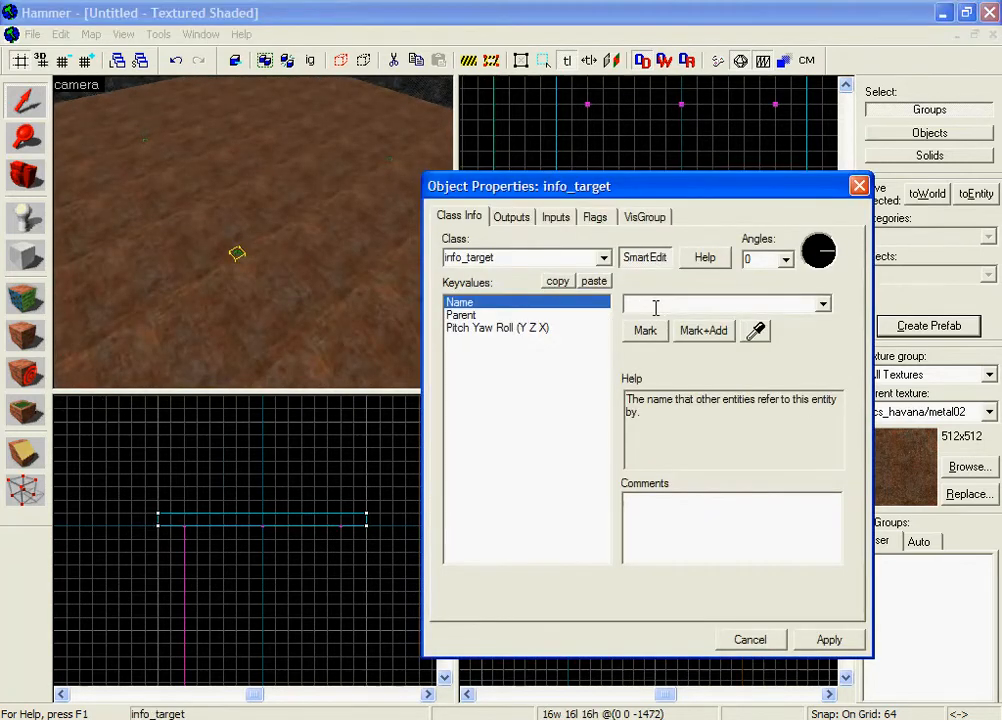
pyautogui.click(814, 642)
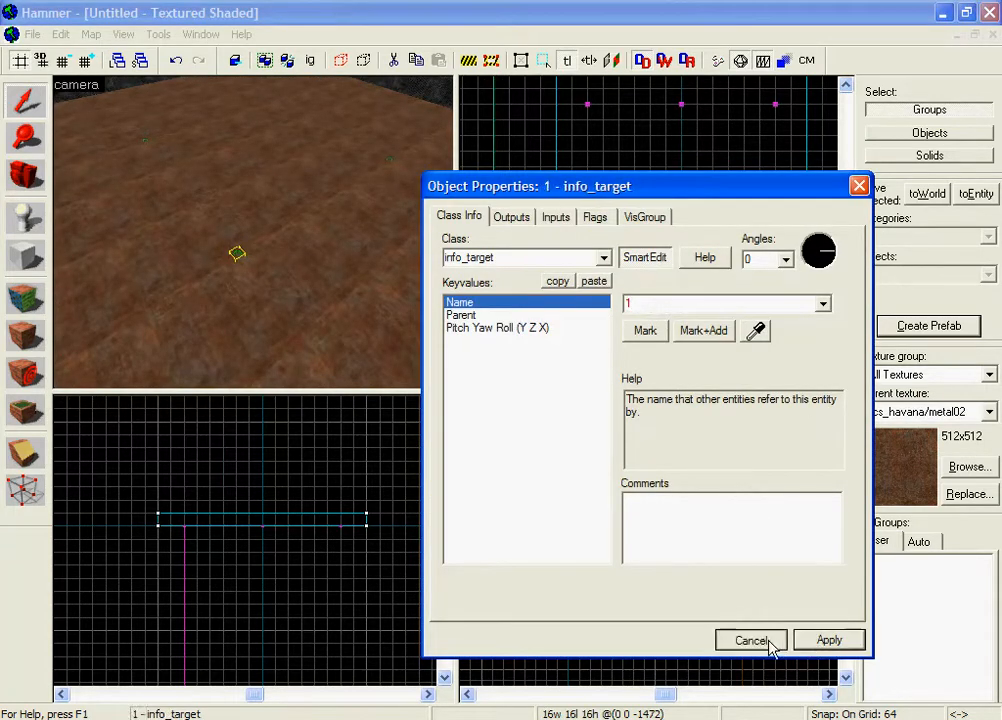
pyautogui.click(770, 642)
# Name the floor info_target at 0, -384 2
pyautogui.press('z')
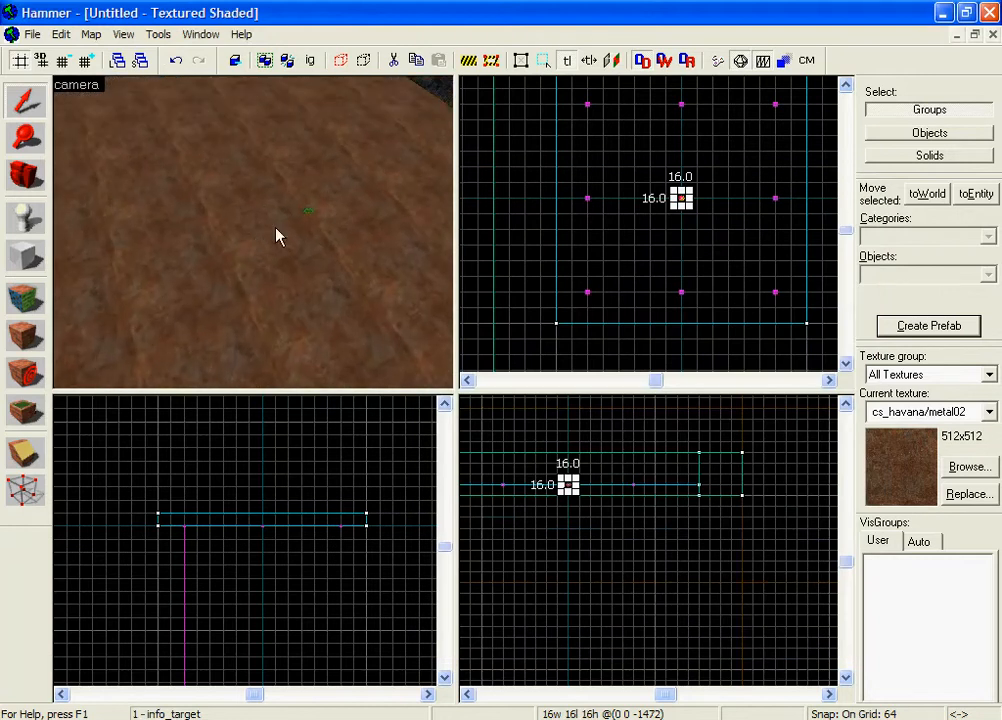
pyautogui.doubleClick(309, 217)
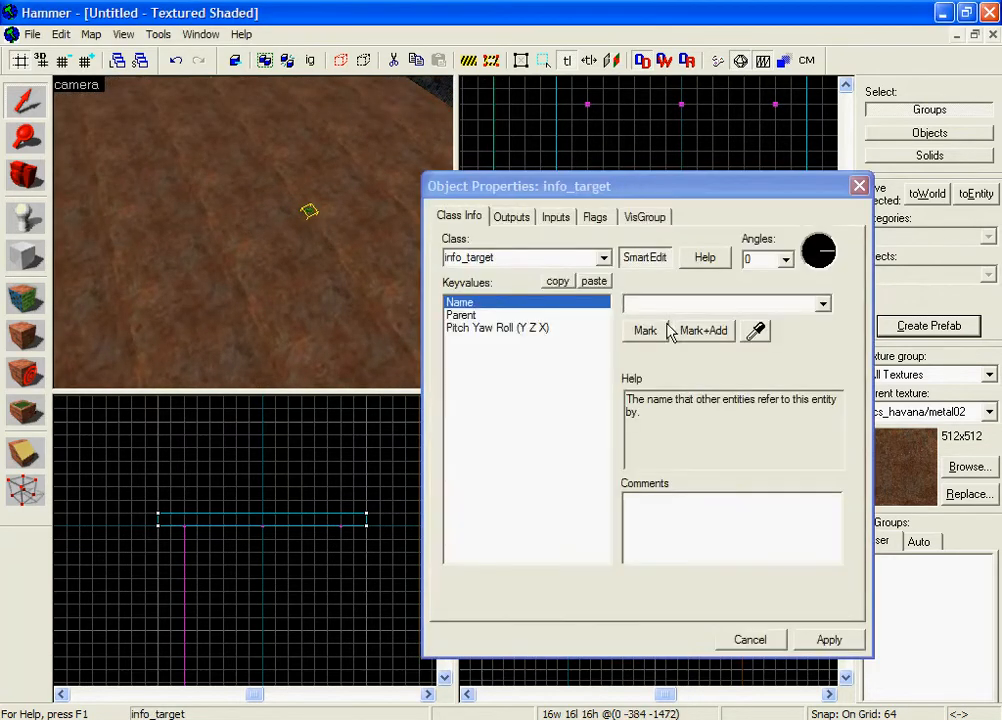
pyautogui.click(816, 640)
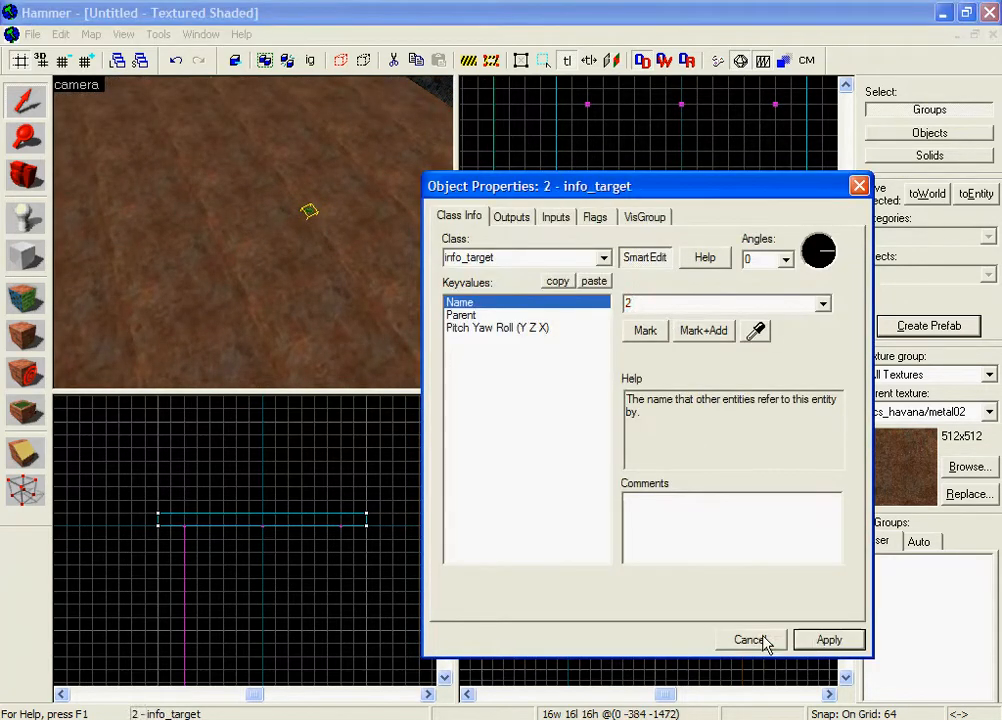
pyautogui.press('Escape')
pyautogui.click(240, 250)
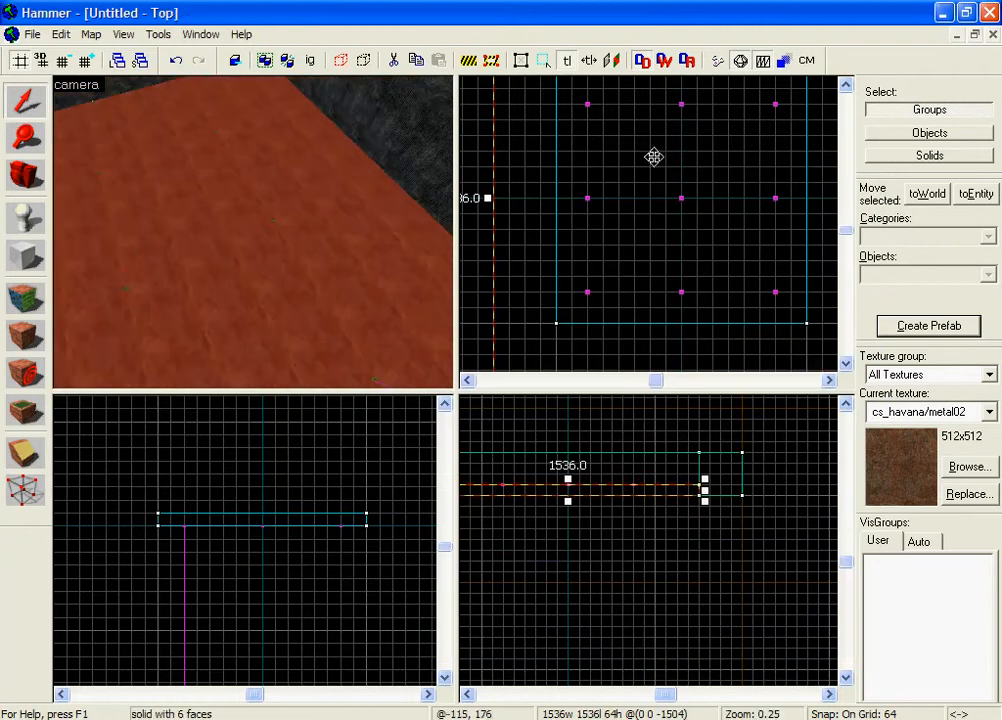
pyautogui.click(467, 262)
pyautogui.press('z')
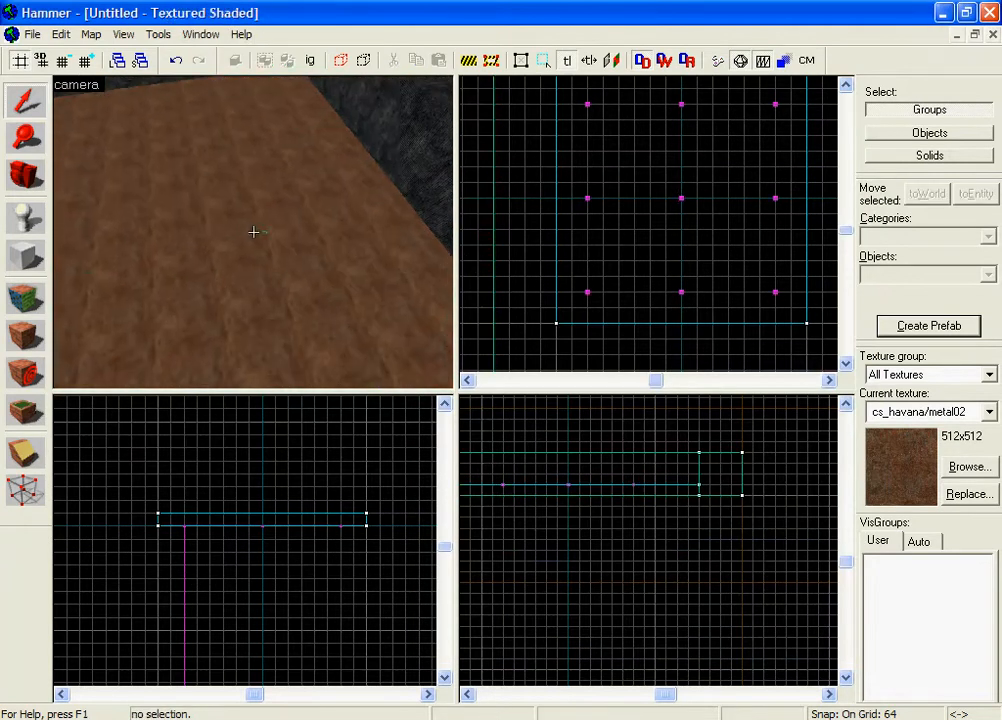
pyautogui.press('z')
pyautogui.click(267, 235)
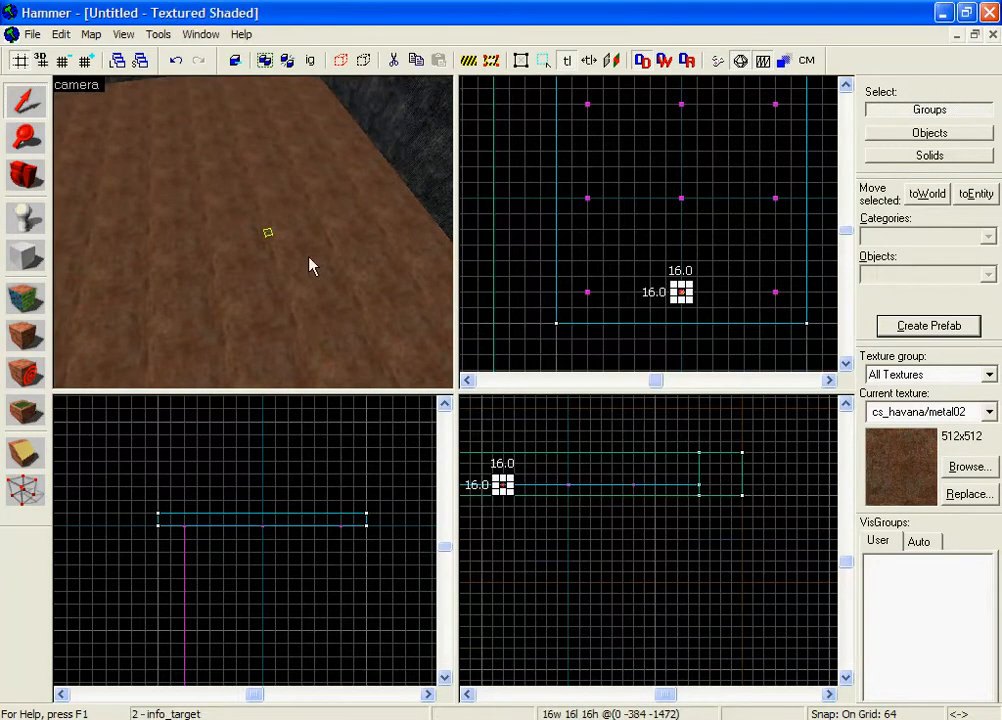
pyautogui.press('z')
pyautogui.press('z')
pyautogui.scroll(-1, 655, 530)
pyautogui.scroll(-1, 568, 488)
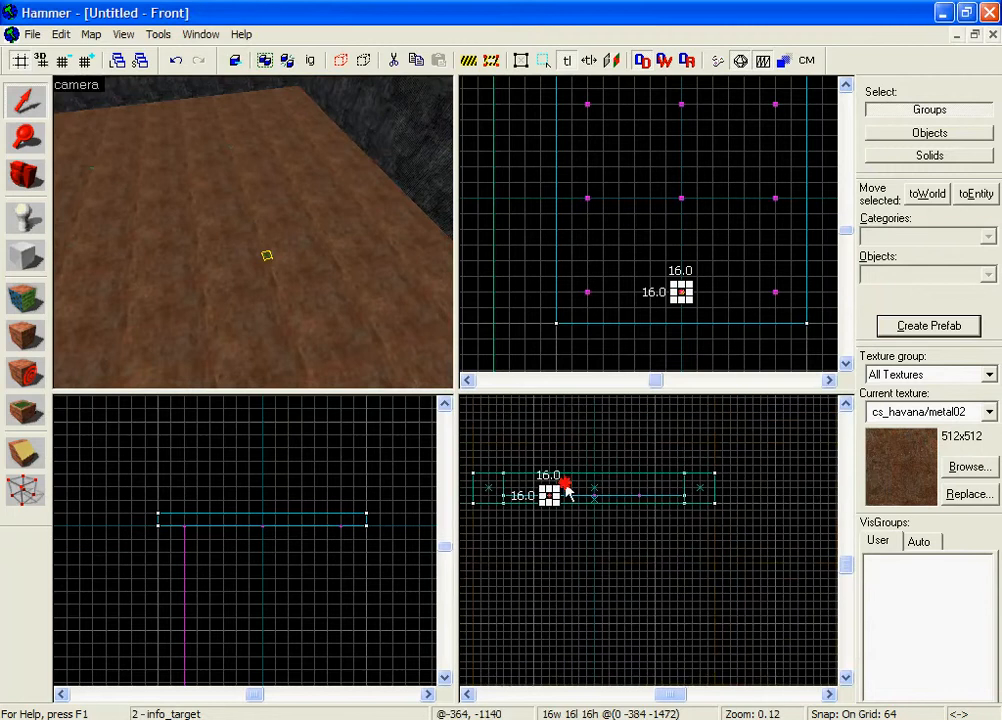
pyautogui.press('Delete')
# Select all nine env_laser entities in the Entity Report and set their shared name to lasers
pyautogui.click(93, 35)
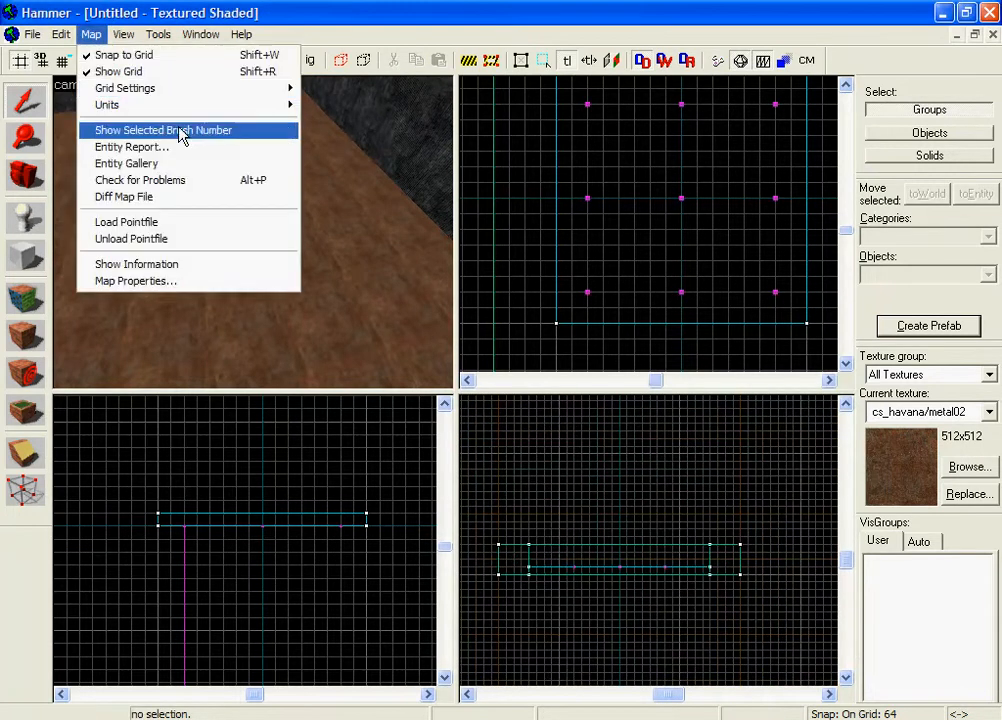
pyautogui.click(170, 147)
pyautogui.click(112, 112)
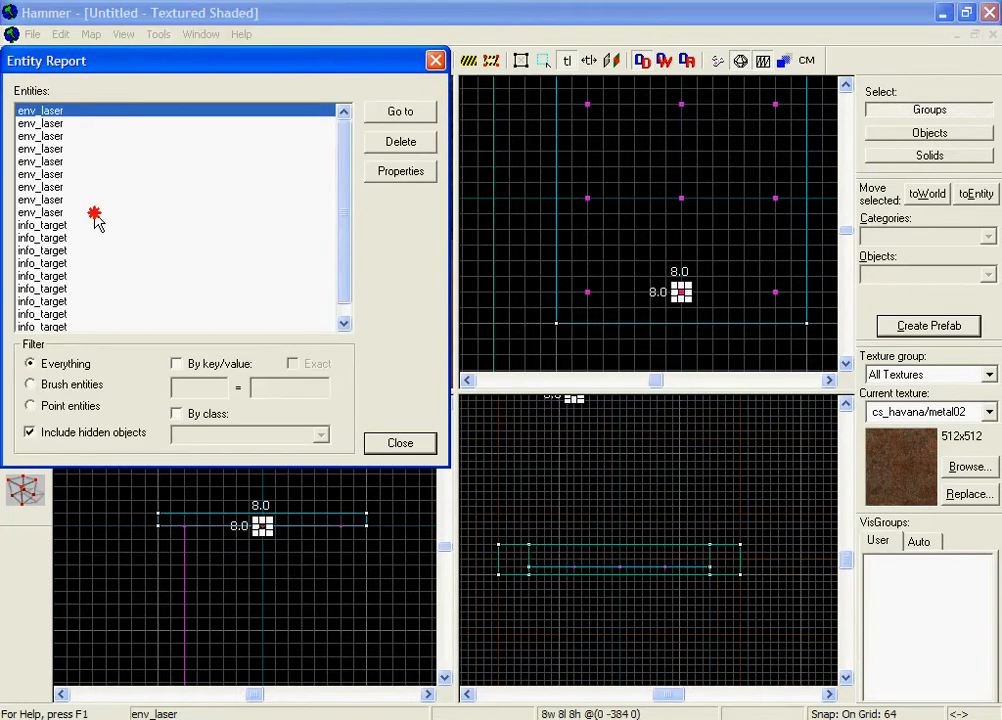
pyautogui.keyDown('shift'); pyautogui.click(94, 212); pyautogui.keyUp('shift')
pyautogui.click(400, 171)
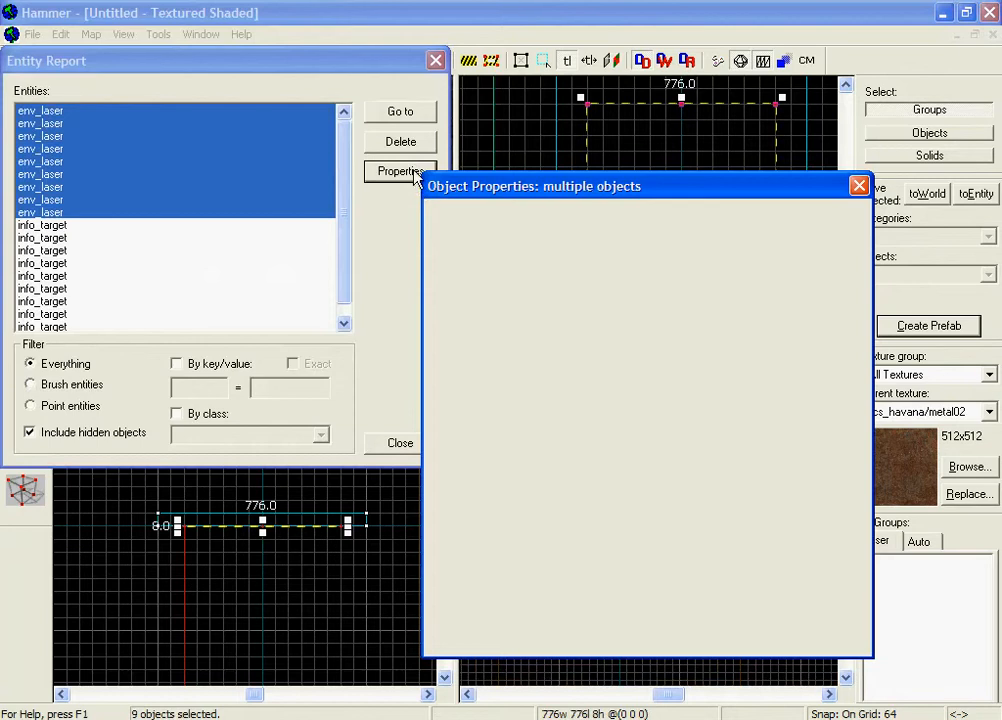
pyautogui.click(700, 305)
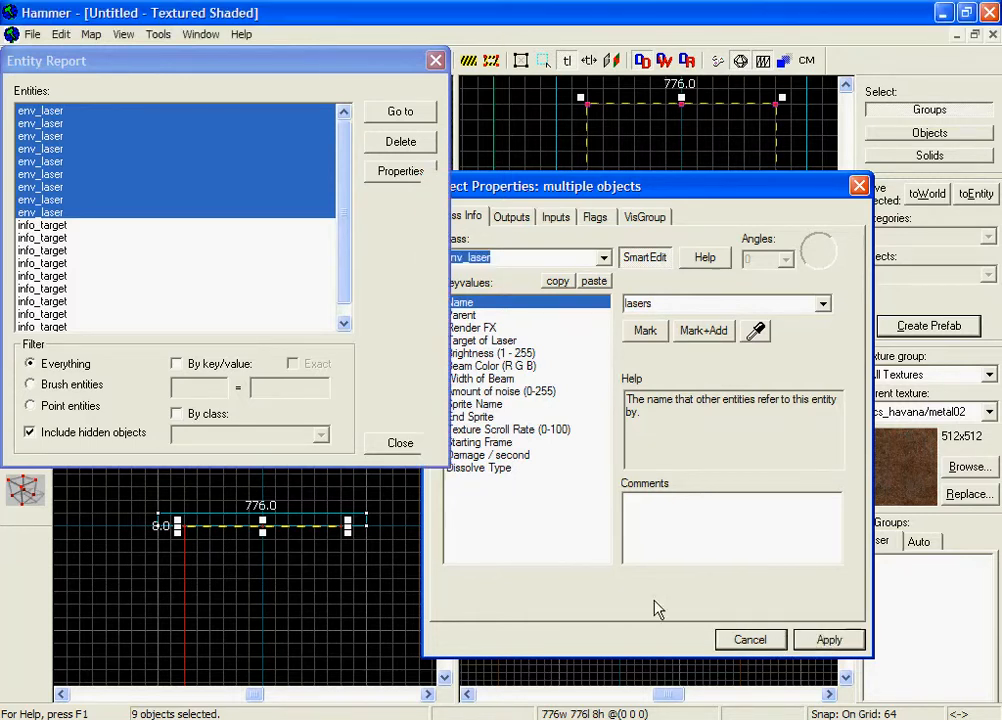
pyautogui.click(400, 443)
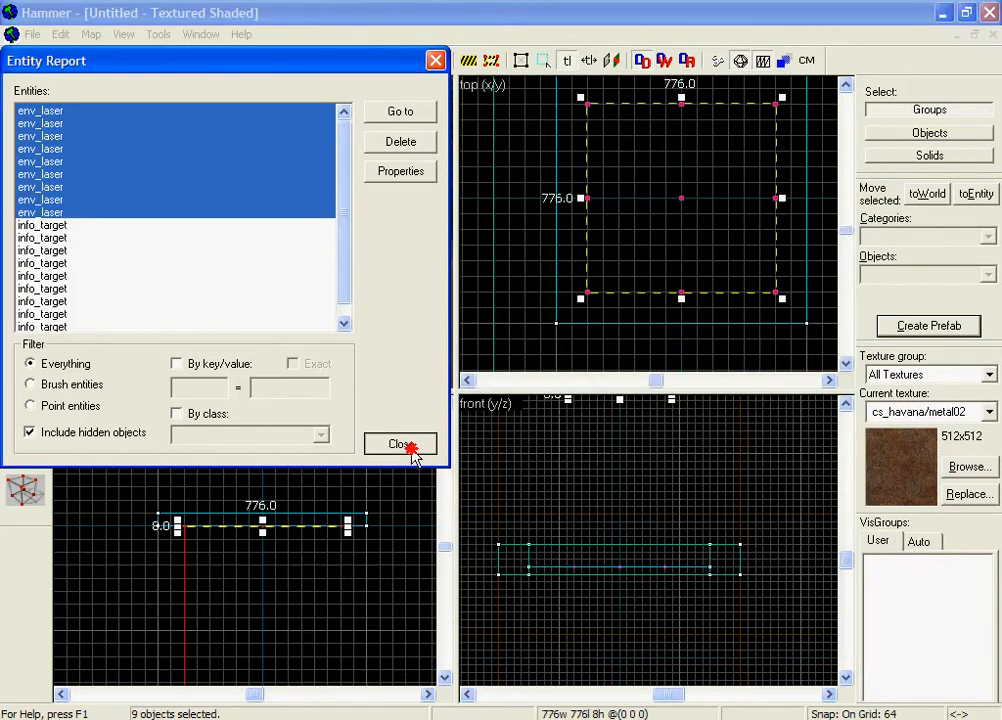
# Locate the floor info_target at 0, -384 in the camera view and clear the selection
pyautogui.click(501, 470)
pyautogui.scroll(6, 257, 540)
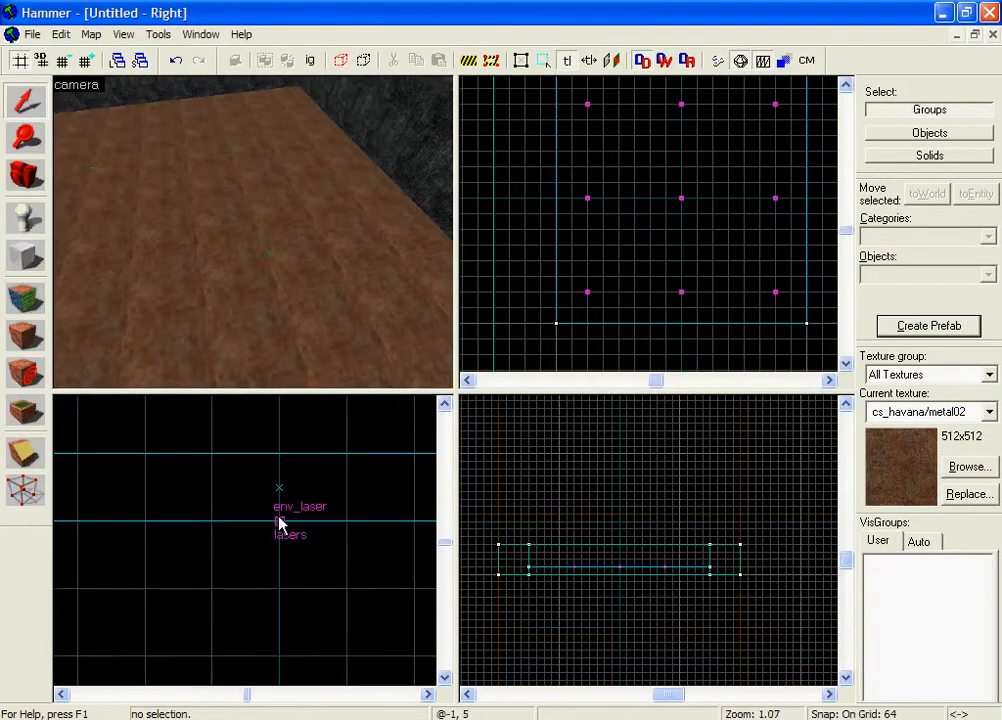
pyautogui.click(139, 227)
pyautogui.scroll(-3, 139, 227)
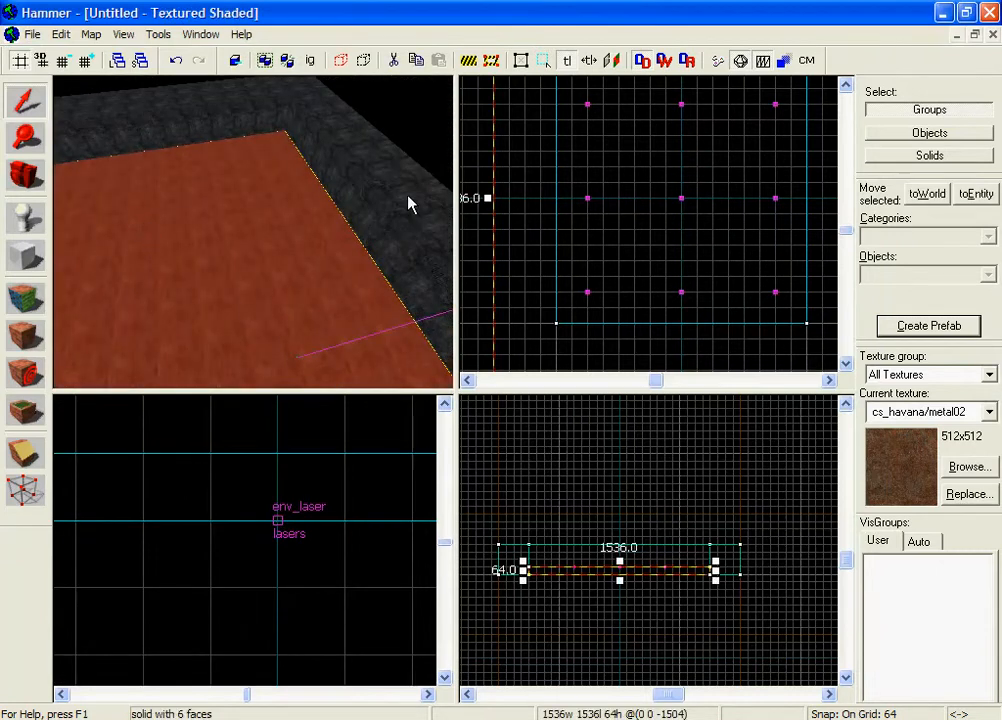
pyautogui.click(425, 150)
pyautogui.press('z')
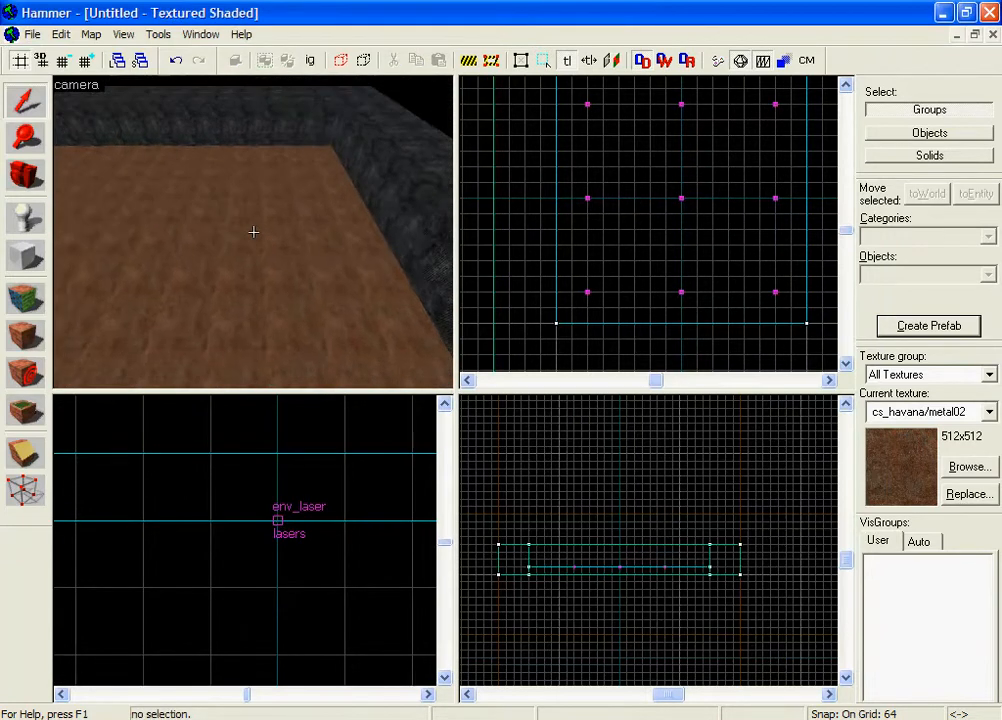
pyautogui.press('z')
pyautogui.click(248, 258)
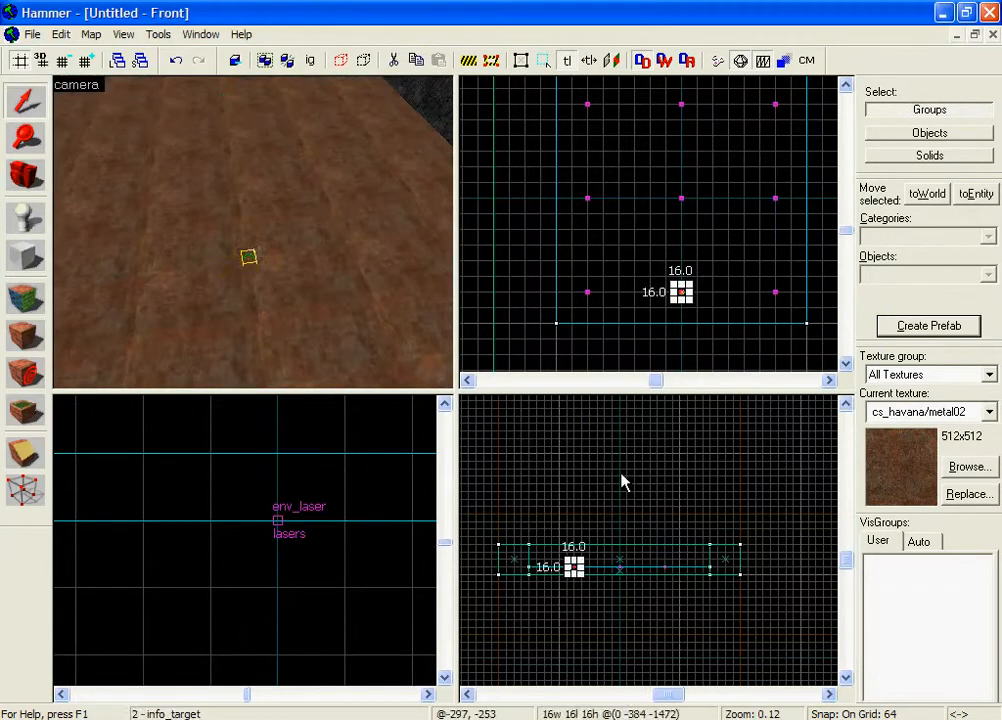
pyautogui.click(622, 481)
# Set the Target of Laser of the ceiling env_laser at 0, -384 to 2
pyautogui.press('z')
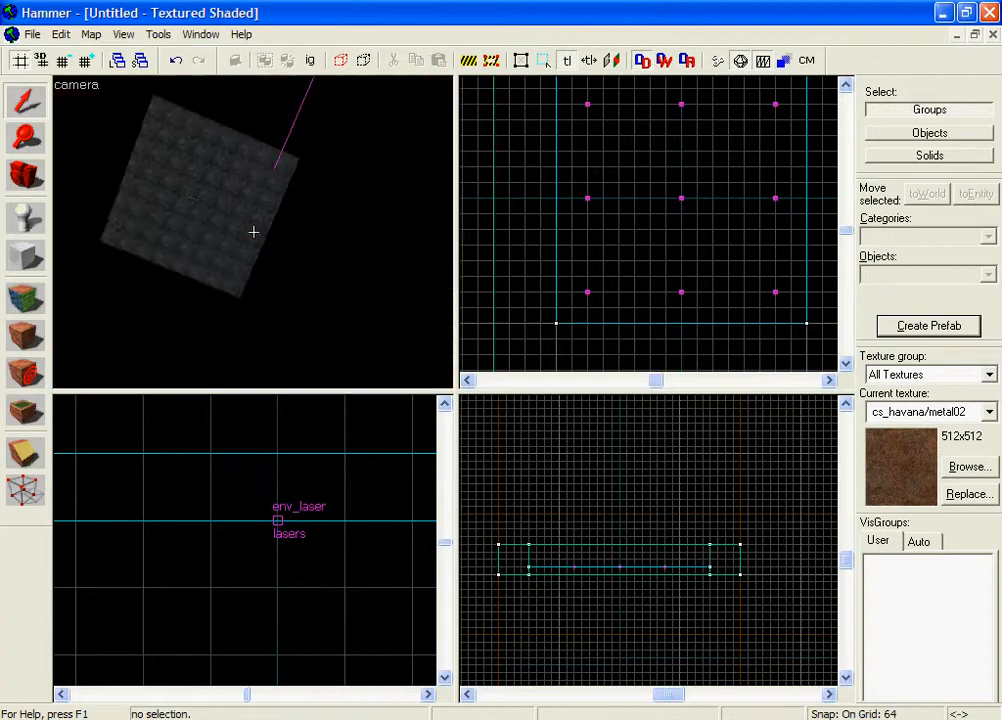
pyautogui.press('z')
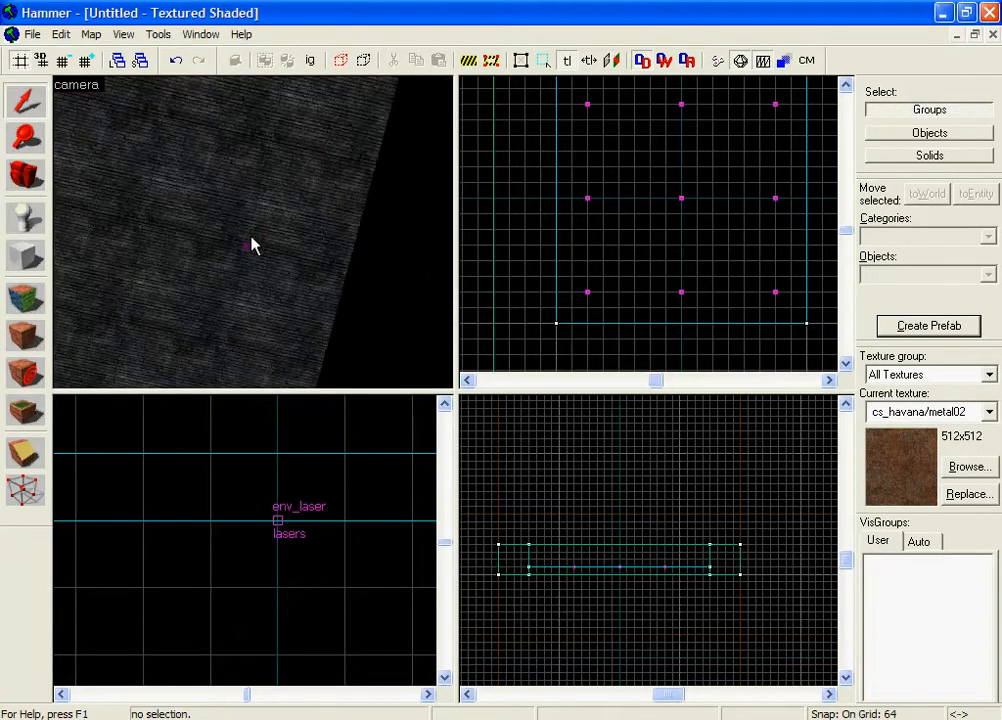
pyautogui.click(246, 247)
pyautogui.hotkey('alt', 'Return')
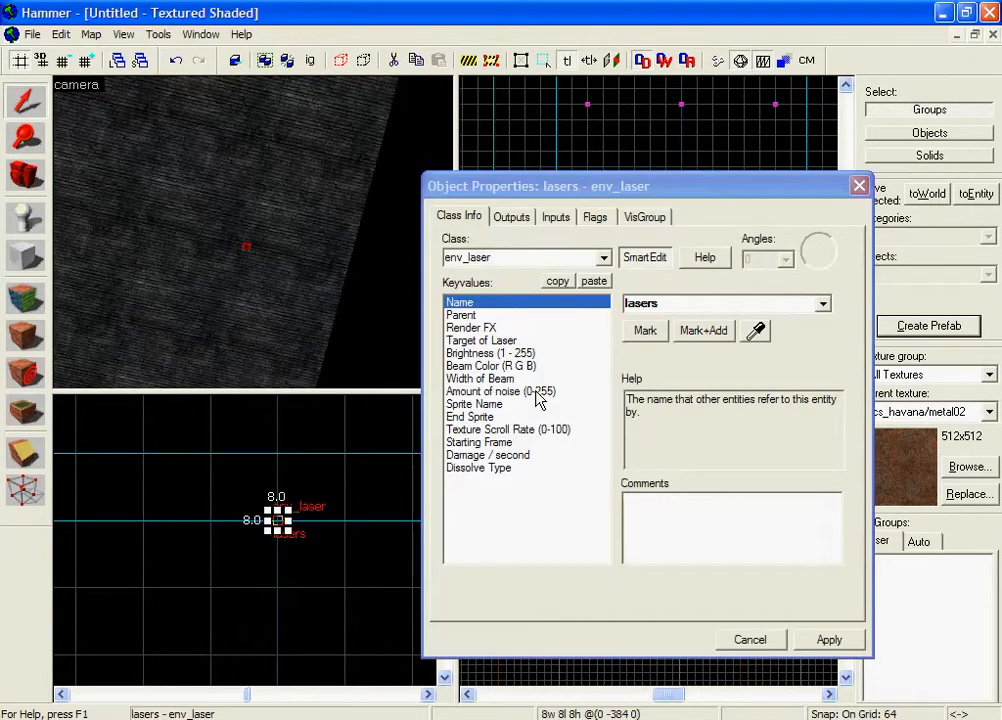
pyautogui.click(505, 341)
pyautogui.write('2')
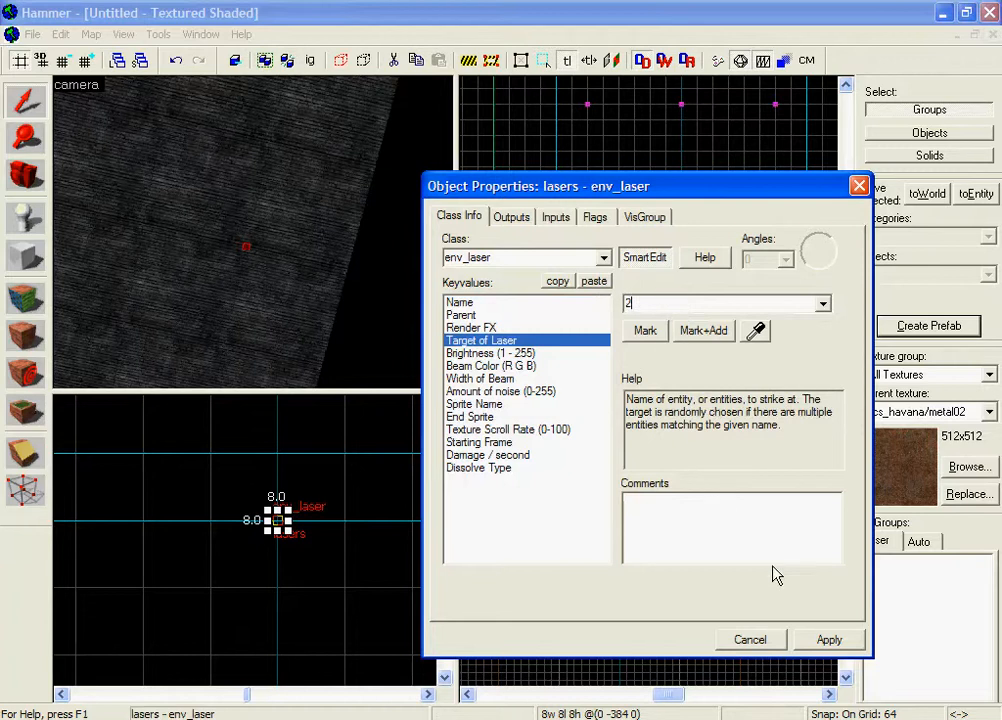
pyautogui.click(806, 640)
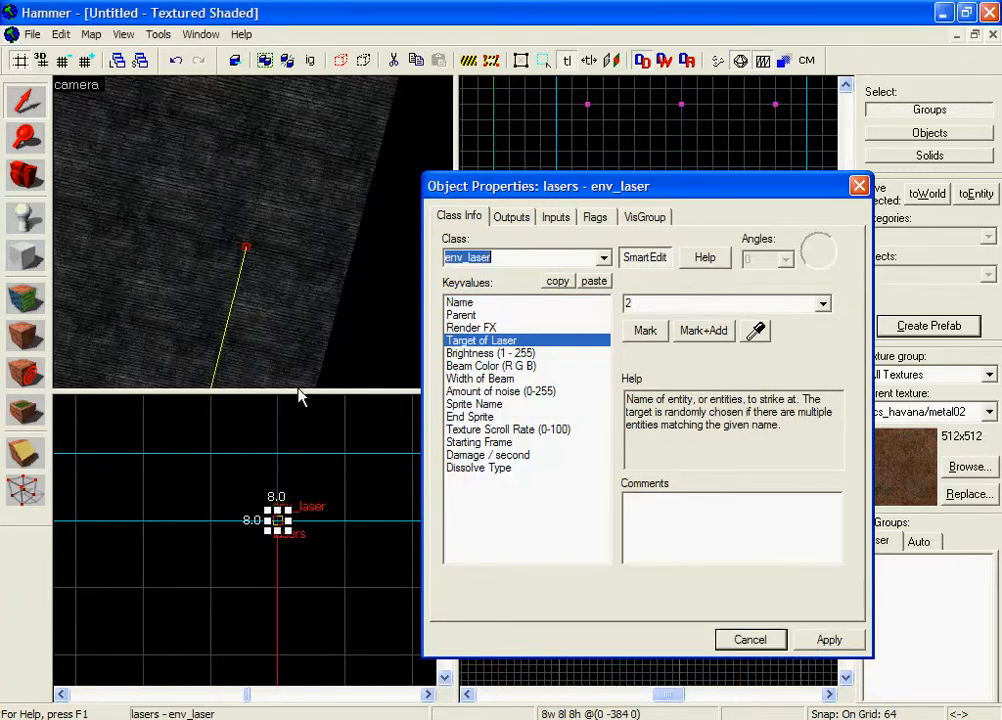
pyautogui.click(371, 313)
pyautogui.press('z')
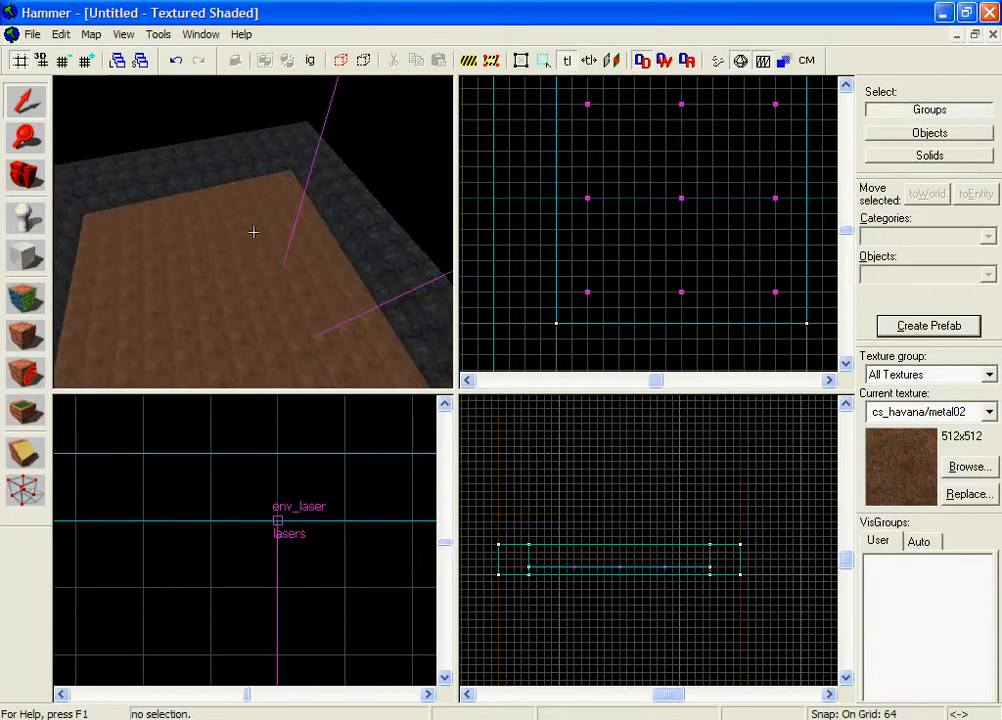
pyautogui.press('z')
# Create an env_fire entity on the floor at -256, -256 with the Entity tool
pyautogui.click(27, 220)
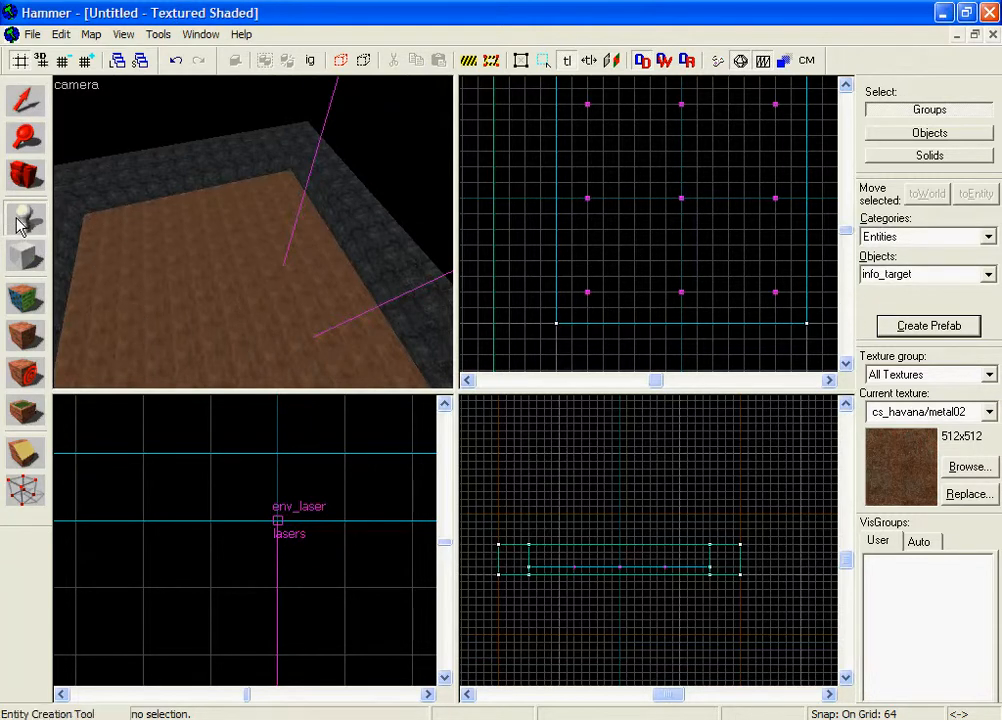
pyautogui.click(910, 274)
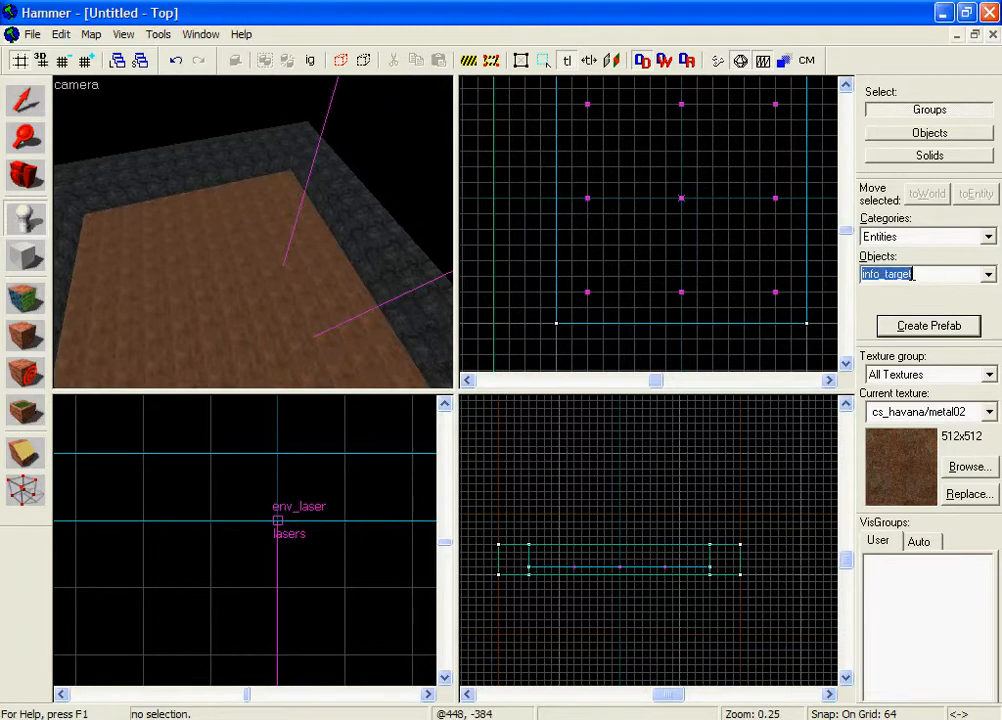
pyautogui.write('env_firezz')
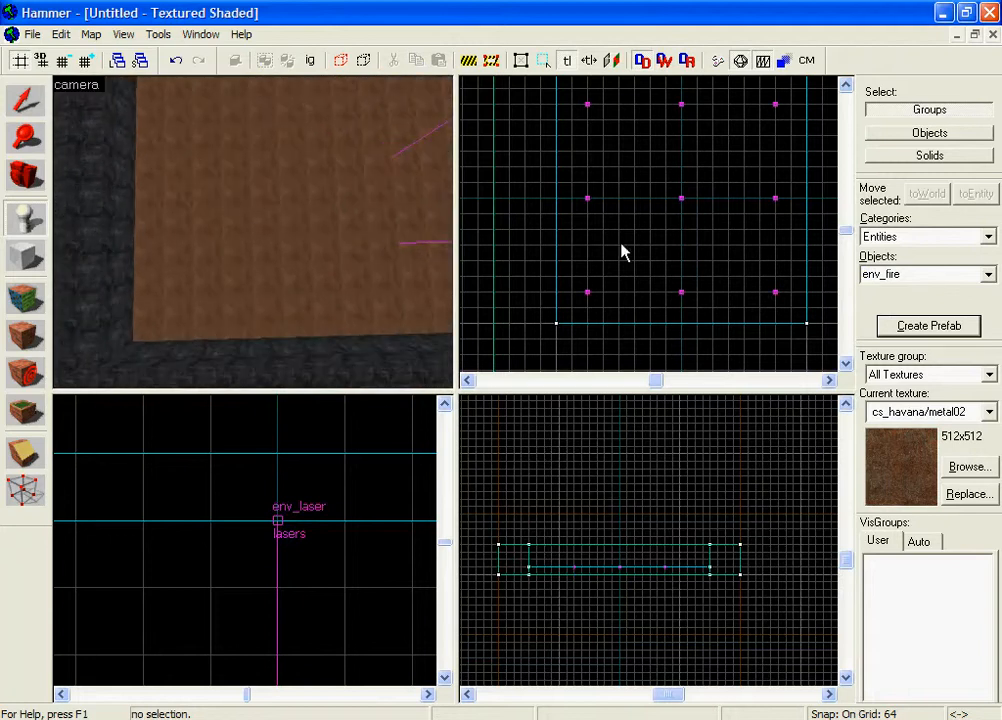
pyautogui.scroll(-4, 604, 285)
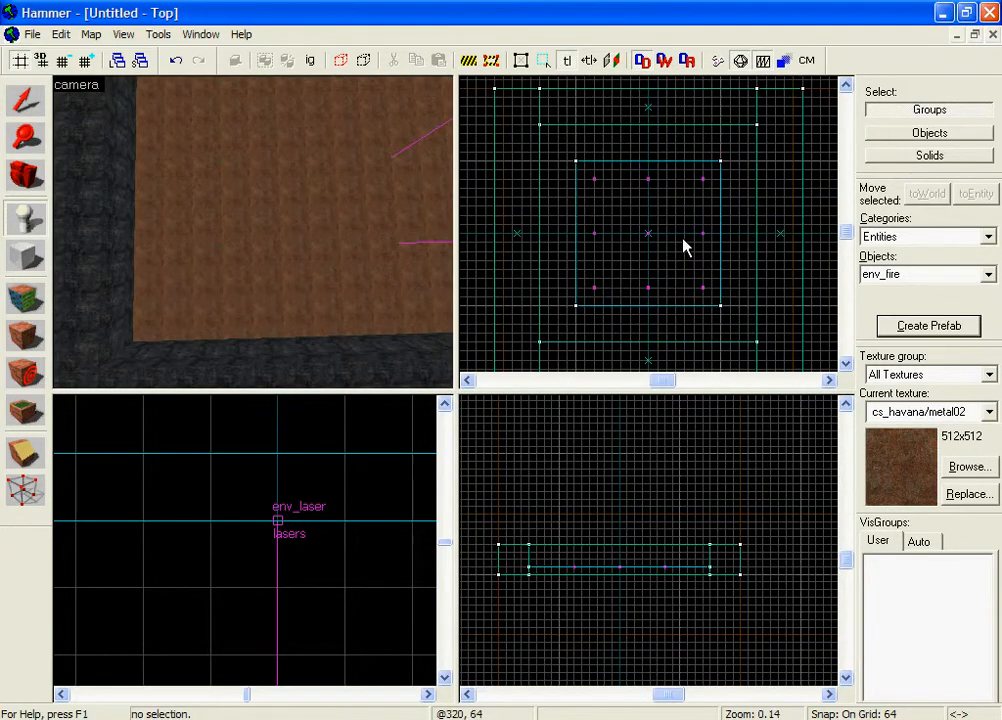
pyautogui.scroll(5, 615, 277)
pyautogui.click(605, 274)
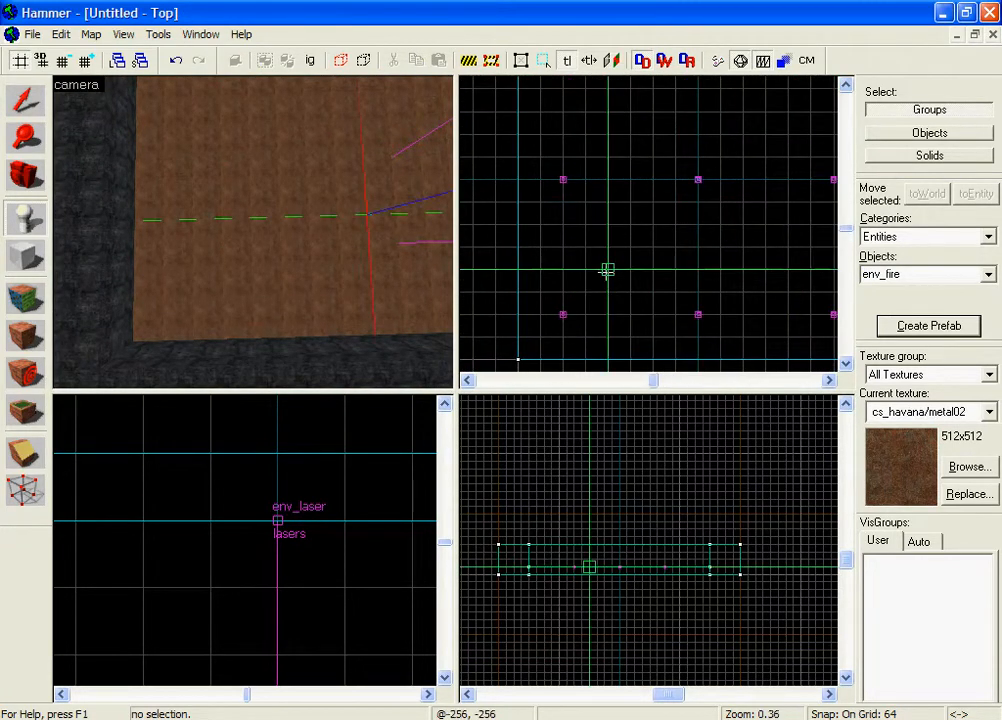
pyautogui.rightClick(604, 272)
pyautogui.click(640, 282)
pyautogui.scroll(-2, 581, 287)
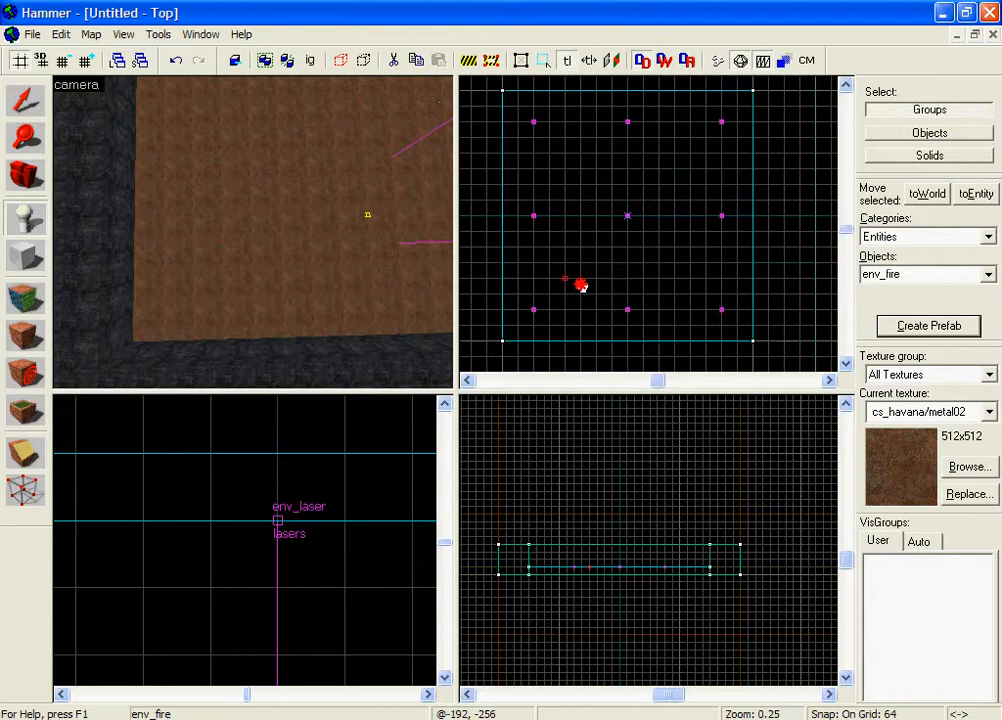
# Create env_fire entities on the floor at 256, -256, at 256, 256 and at -256, 256, and clear the selection with the Selection tool
pyautogui.click(690, 279)
pyautogui.rightClick(690, 279)
pyautogui.click(712, 289)
pyautogui.click(697, 162)
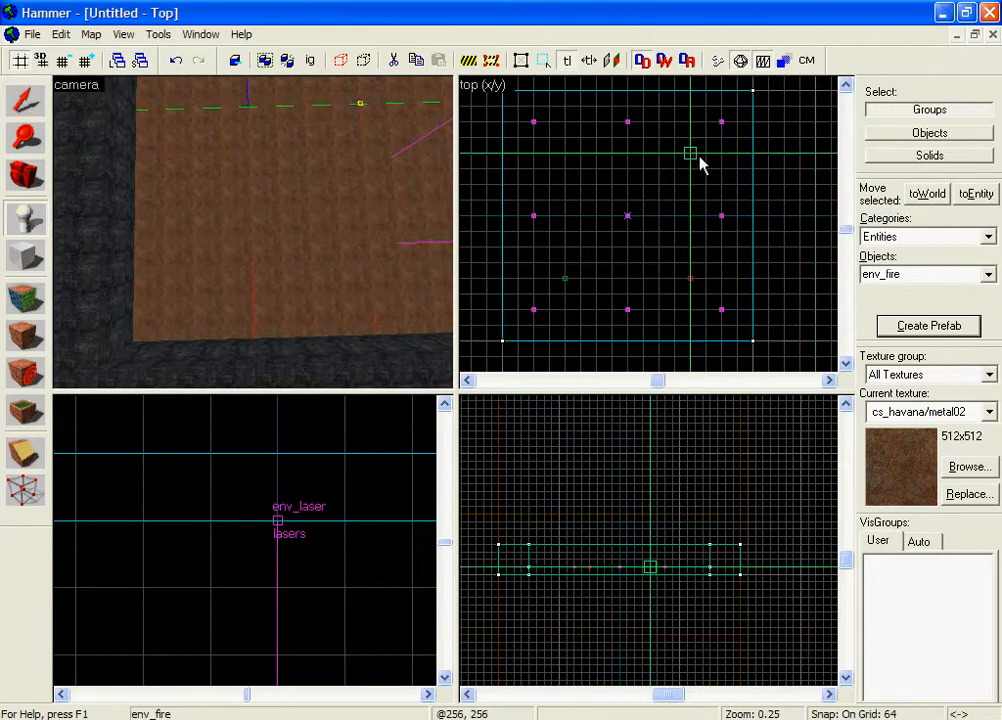
pyautogui.press('Escape')
pyautogui.click(565, 153)
pyautogui.rightClick(566, 154)
pyautogui.click(613, 161)
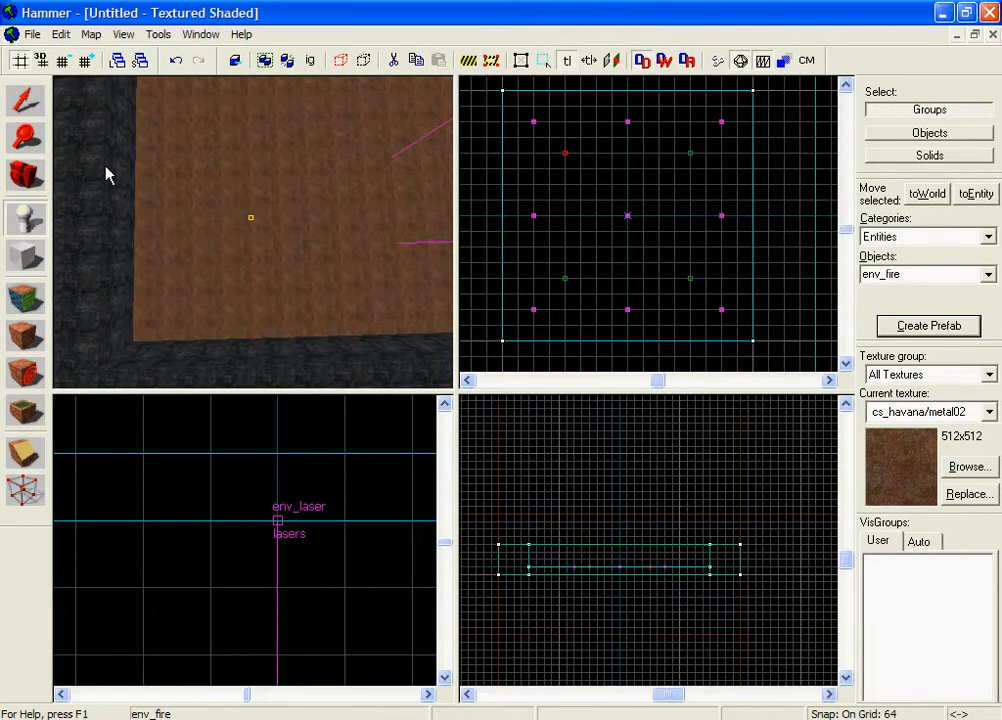
pyautogui.click(27, 101)
pyautogui.click(740, 515)
# Select all four env_fire entities in the Entity Report and set their shared name to fire
pyautogui.click(253, 230)
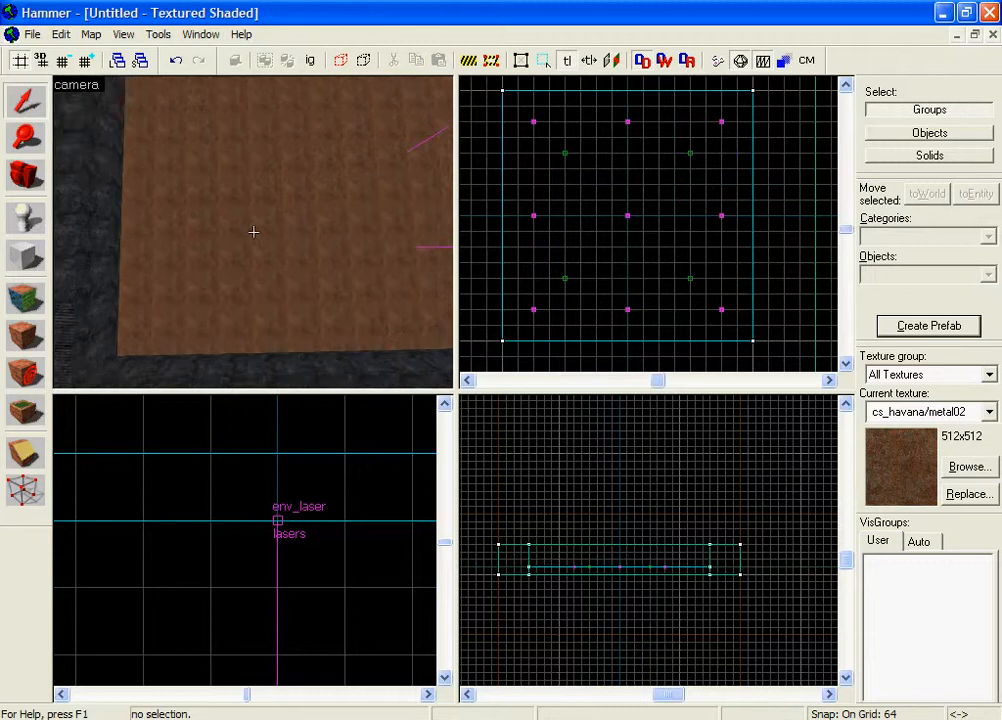
pyautogui.click(91, 34)
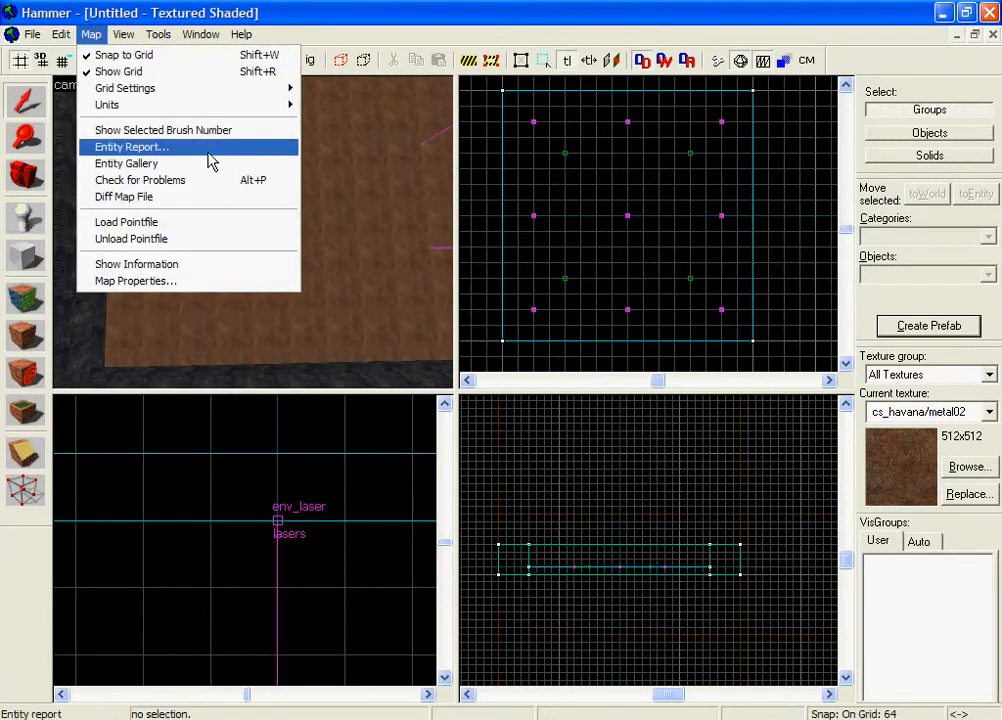
pyautogui.click(624, 441)
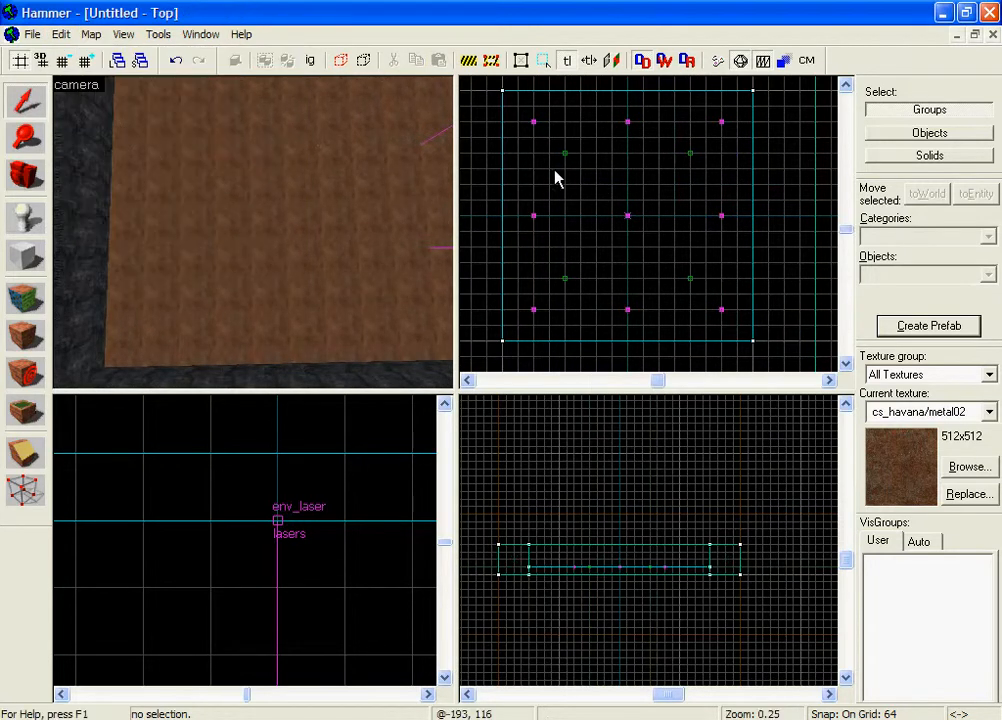
pyautogui.click(95, 35)
pyautogui.click(206, 148)
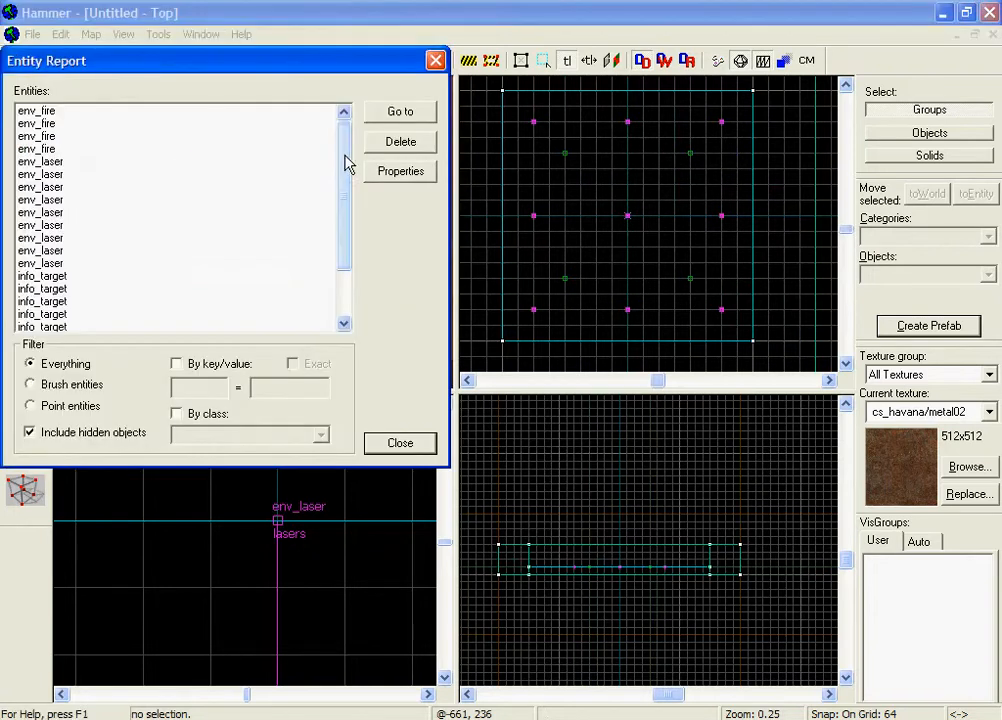
pyautogui.moveTo(346, 163); pyautogui.dragTo(361, 141)
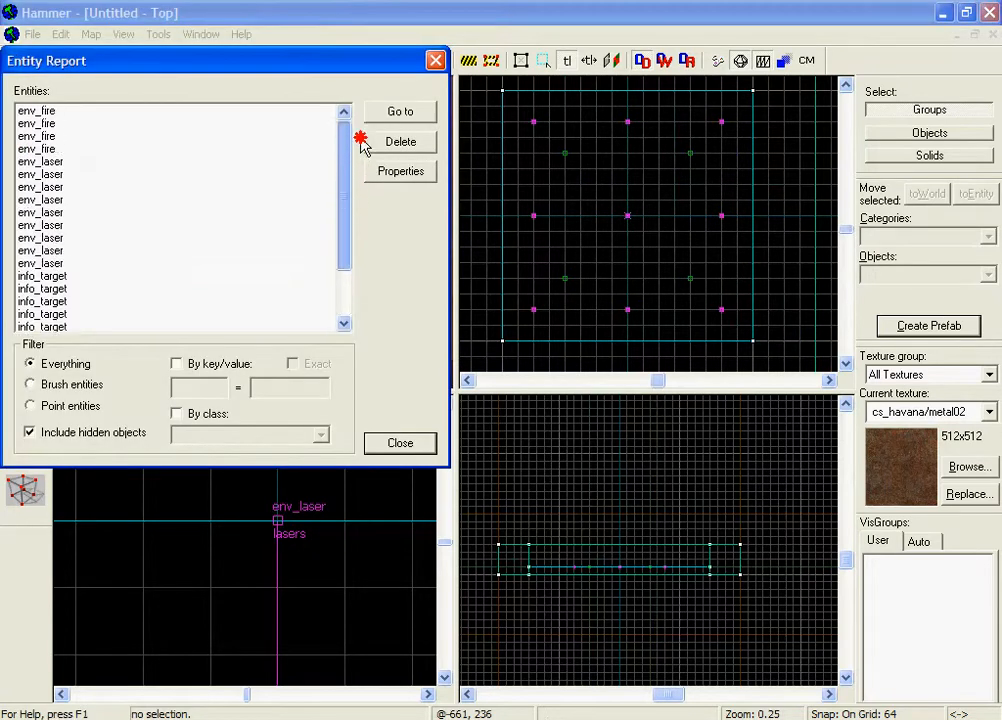
pyautogui.click(139, 111)
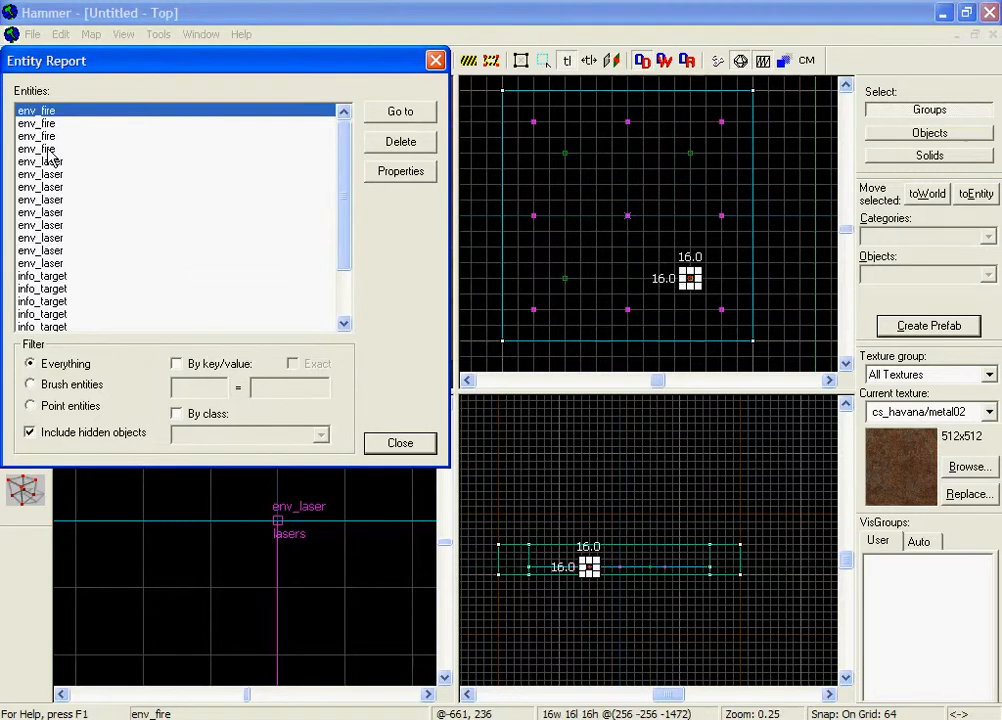
pyautogui.keyDown('shift'); pyautogui.click(40, 149); pyautogui.keyUp('shift')
pyautogui.click(388, 172)
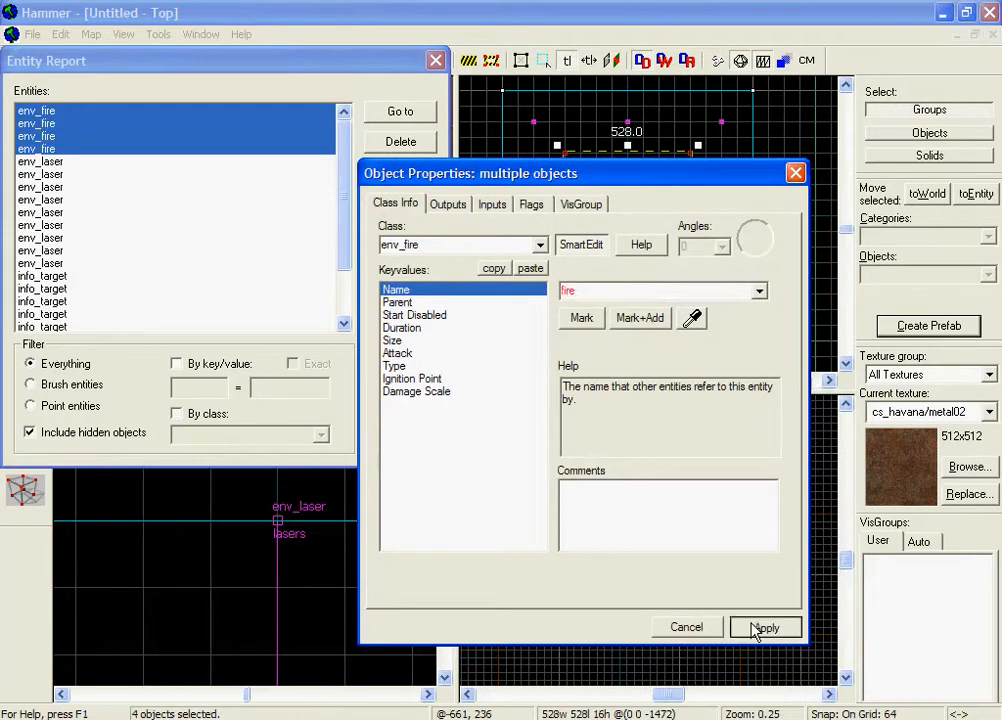
pyautogui.click(766, 627)
# Enable the Infinite Duration flag for the four env_fire entities and apply it
pyautogui.click(532, 207)
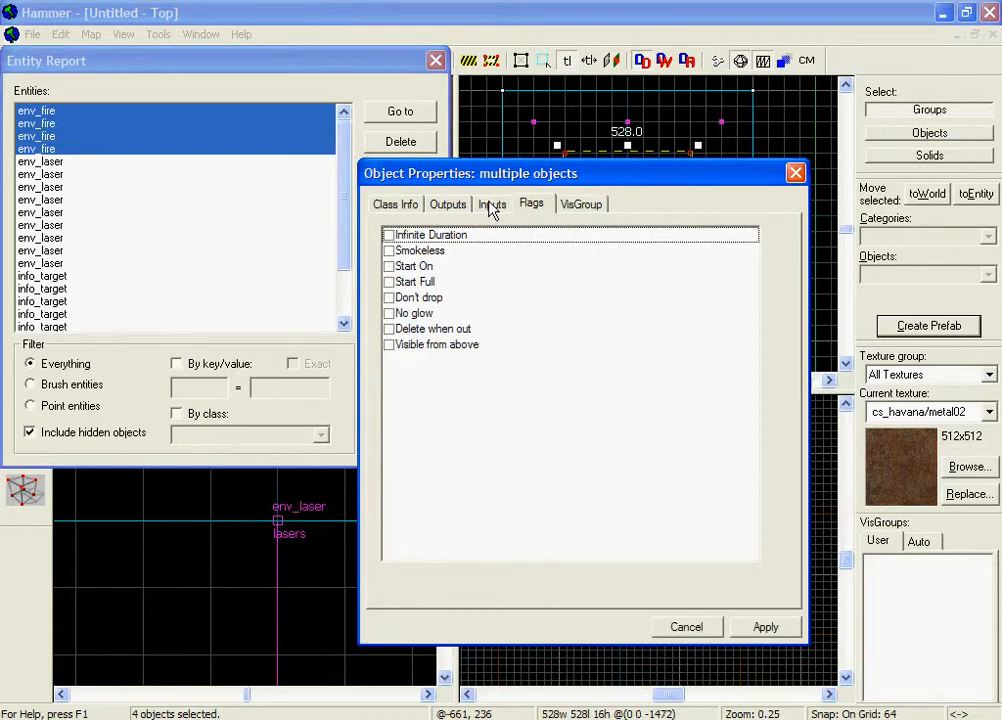
pyautogui.click(388, 235)
pyautogui.click(762, 627)
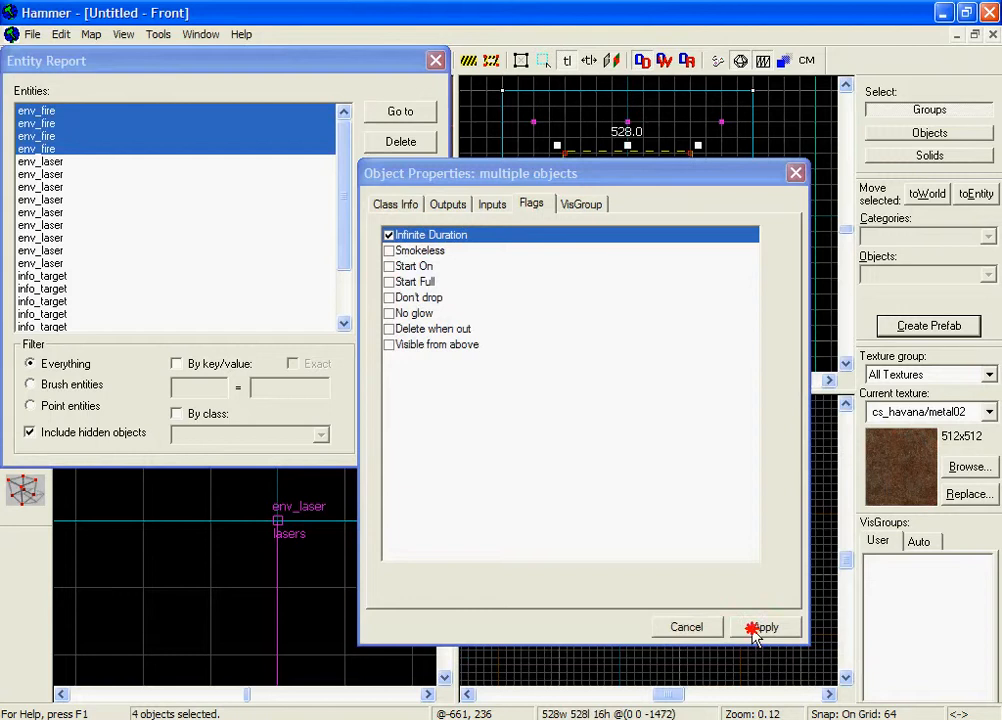
# Set Start Disabled to Yes for the four selected env_fire entities and apply it
pyautogui.click(396, 204)
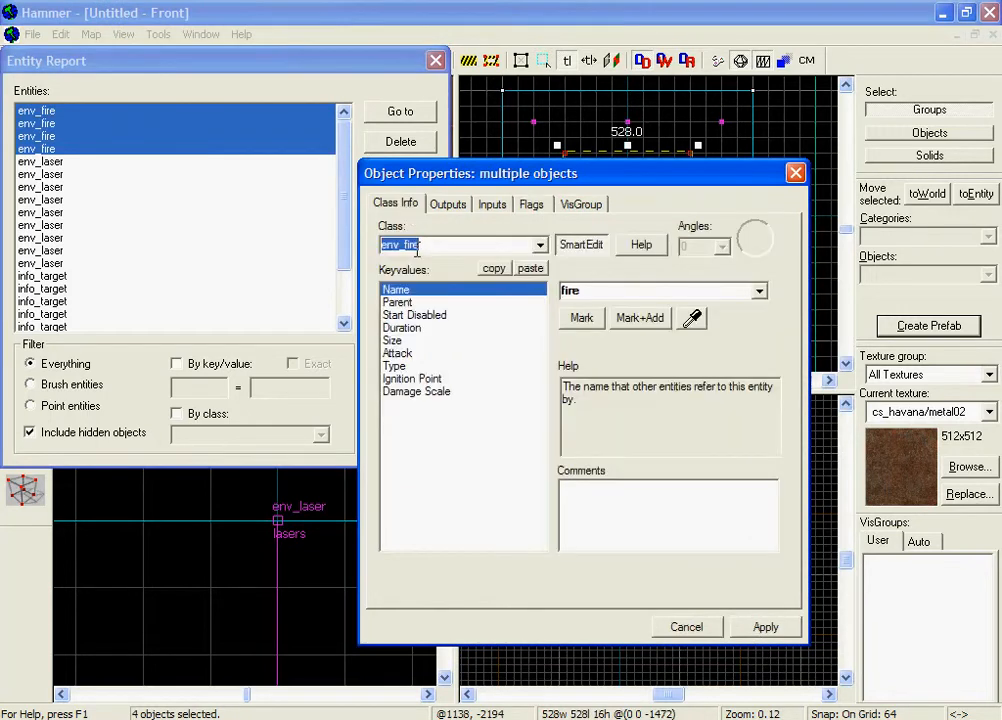
pyautogui.click(424, 302)
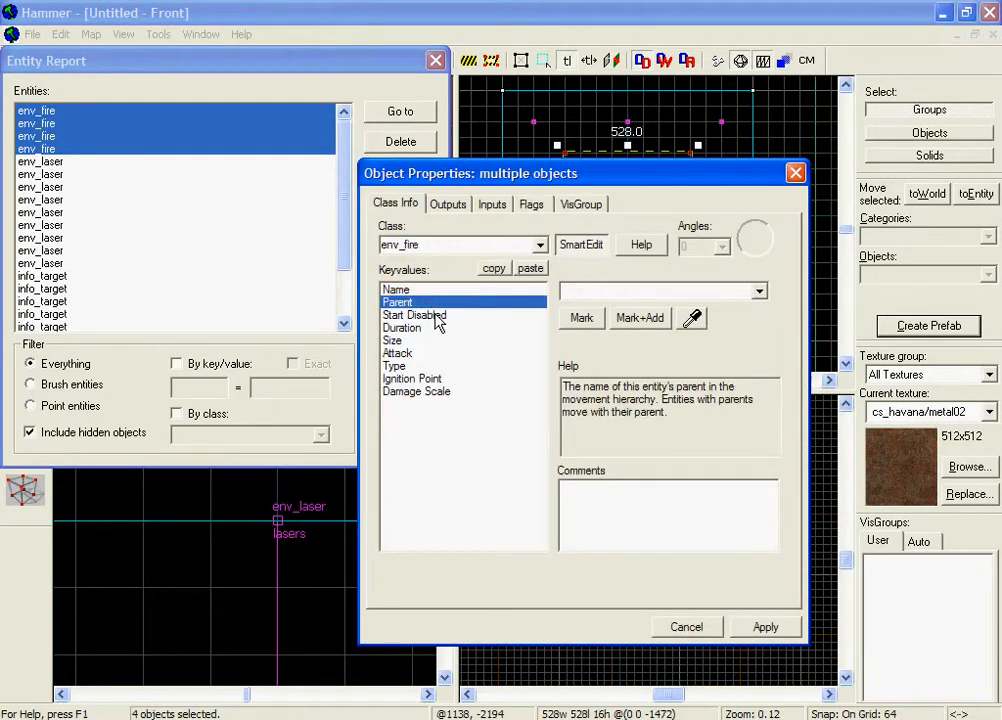
pyautogui.click(437, 316)
pyautogui.click(758, 291)
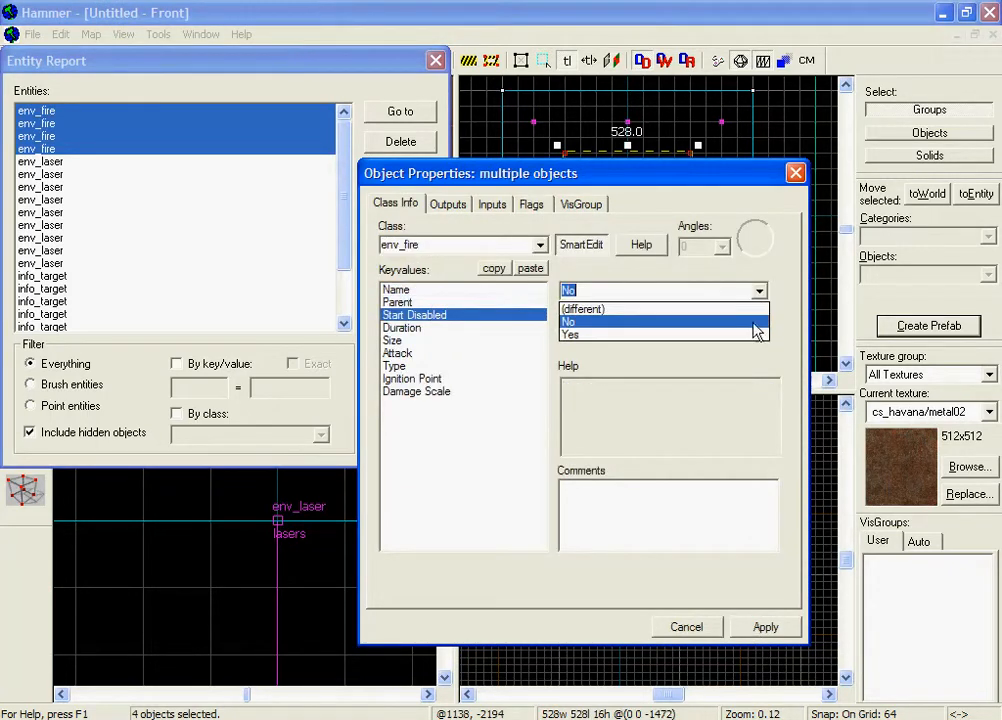
pyautogui.click(745, 334)
pyautogui.click(763, 628)
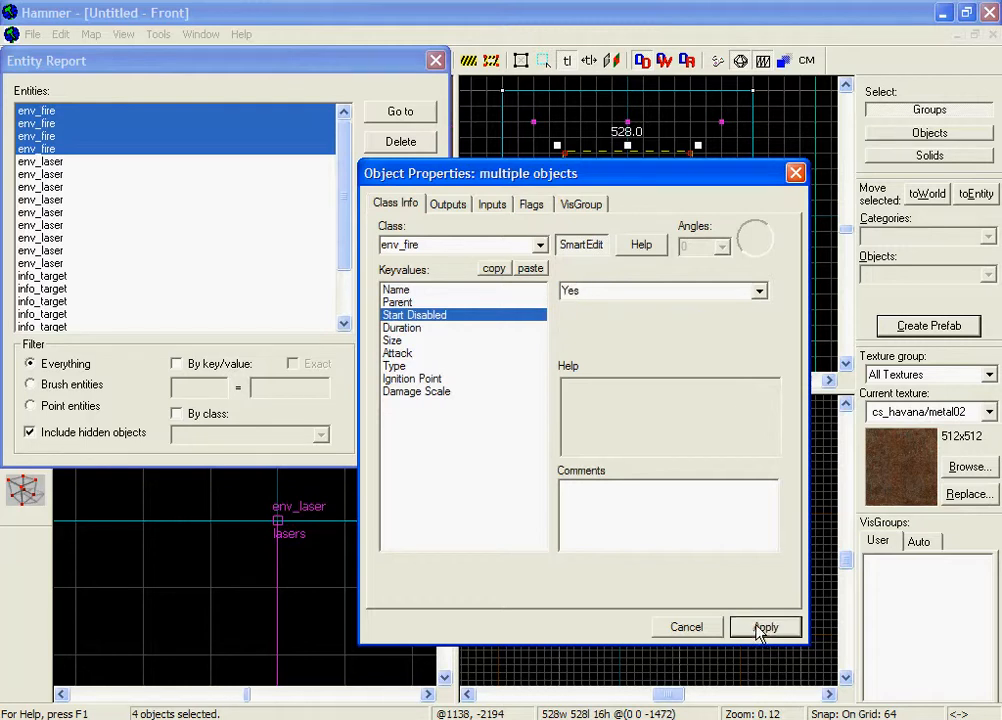
# Review the fires' Duration, Size, Attack, Type, Ignition Point and Damage Scale keyvalues, and close the properties and the Entity Report
pyautogui.click(439, 330)
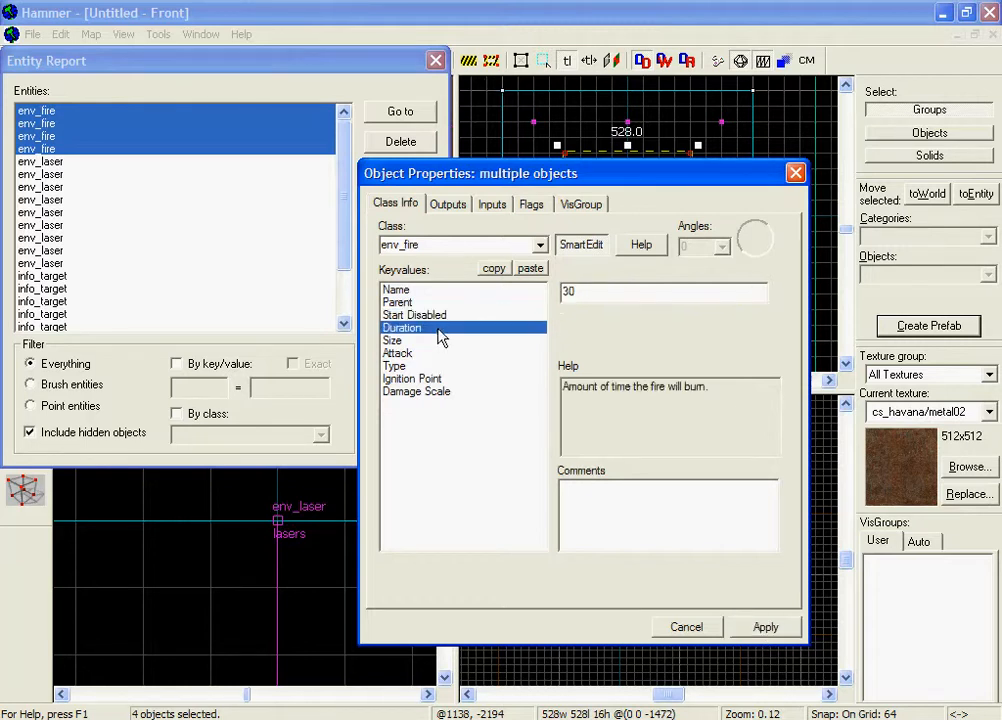
pyautogui.click(479, 341)
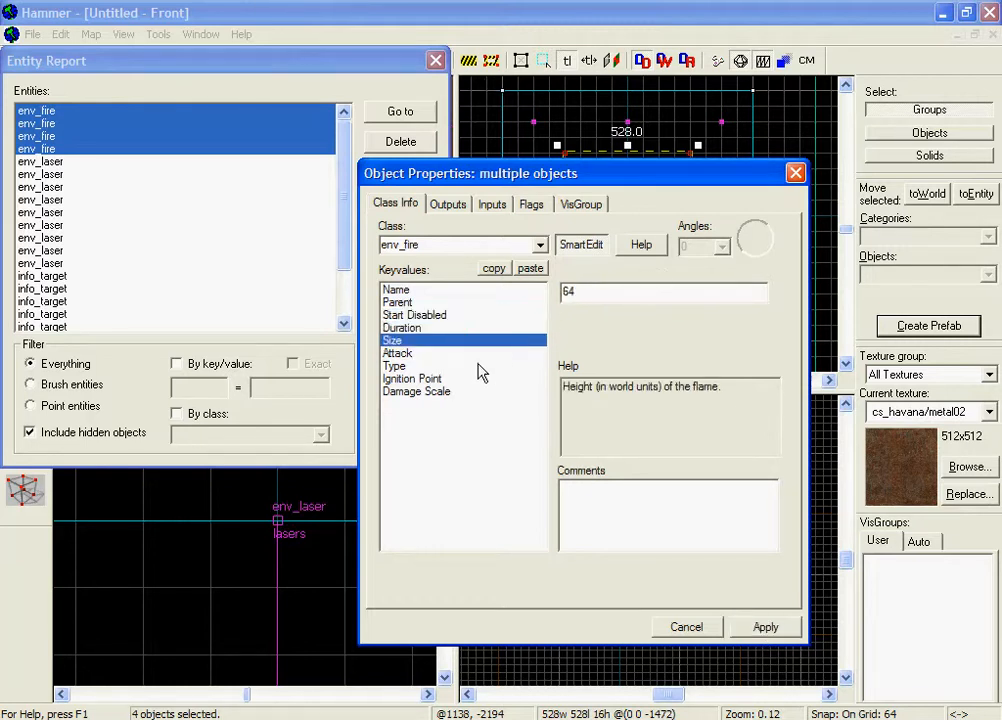
pyautogui.click(479, 354)
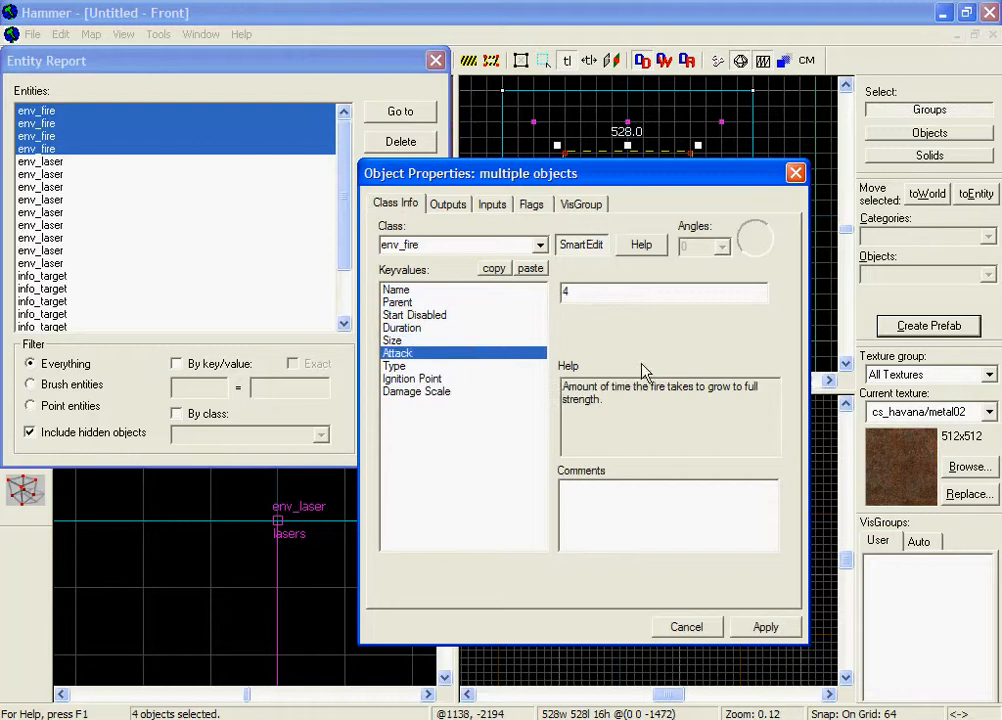
pyautogui.click(470, 366)
pyautogui.click(470, 379)
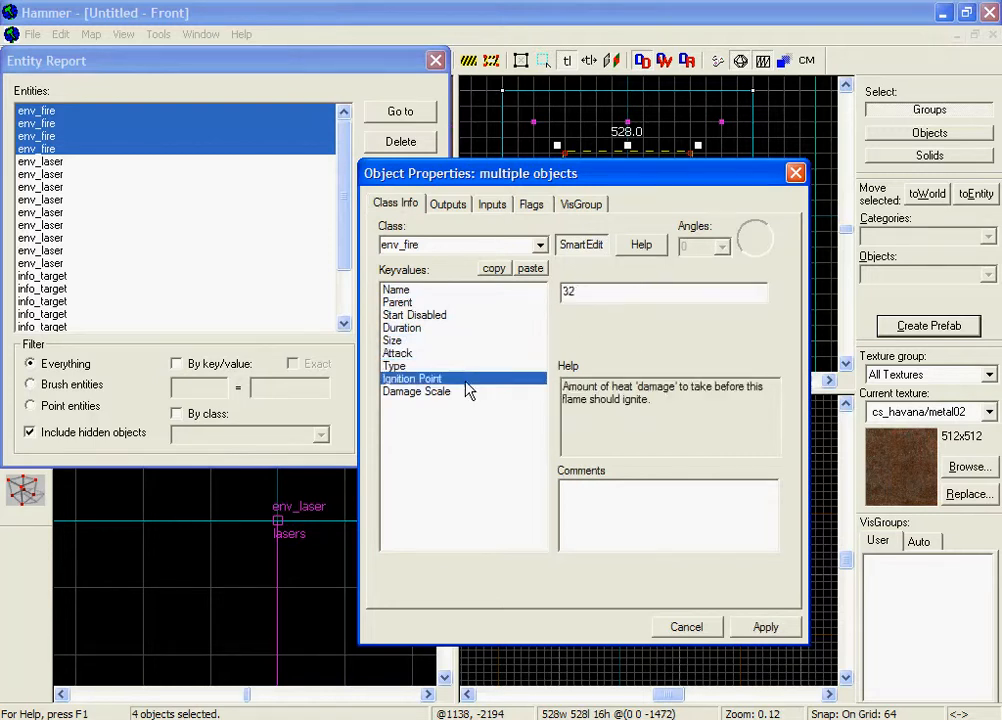
pyautogui.click(470, 391)
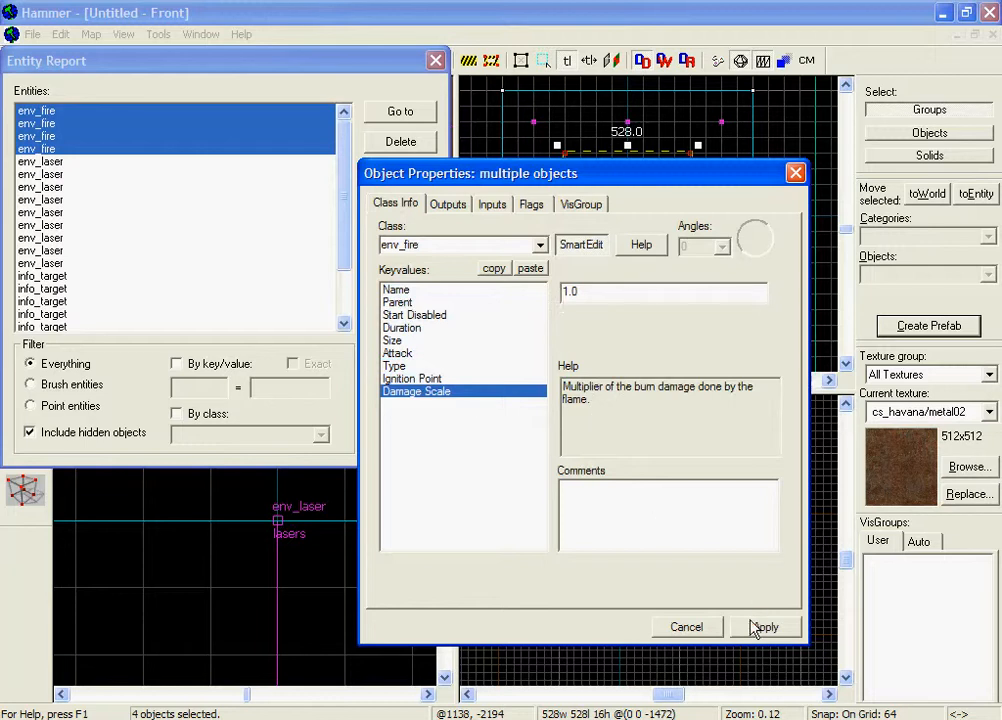
pyautogui.click(679, 630)
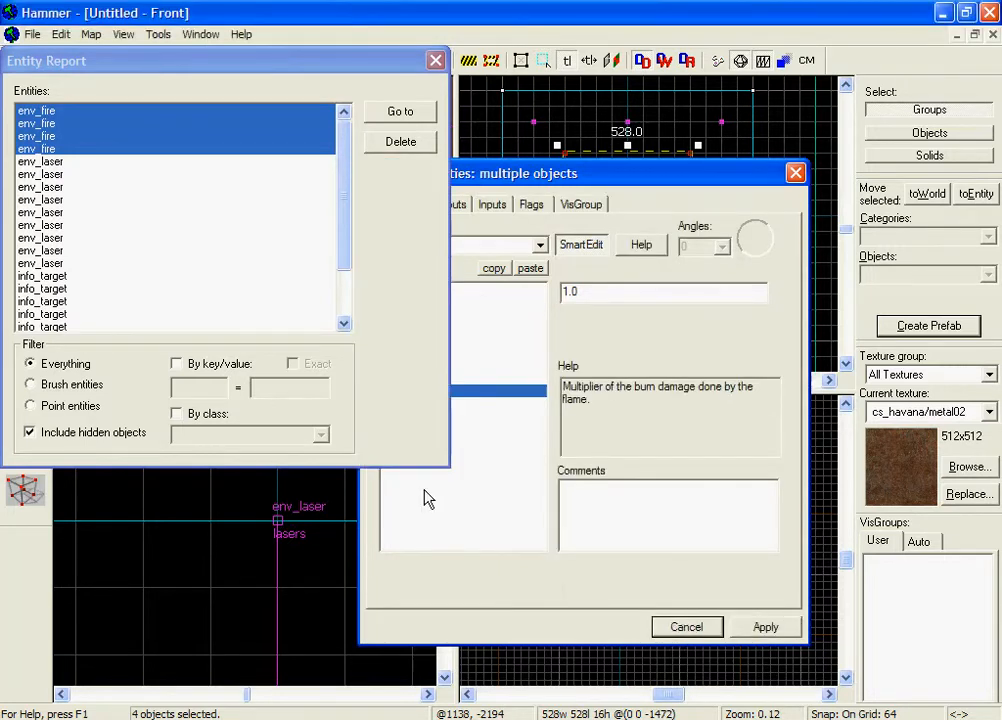
pyautogui.click(429, 445)
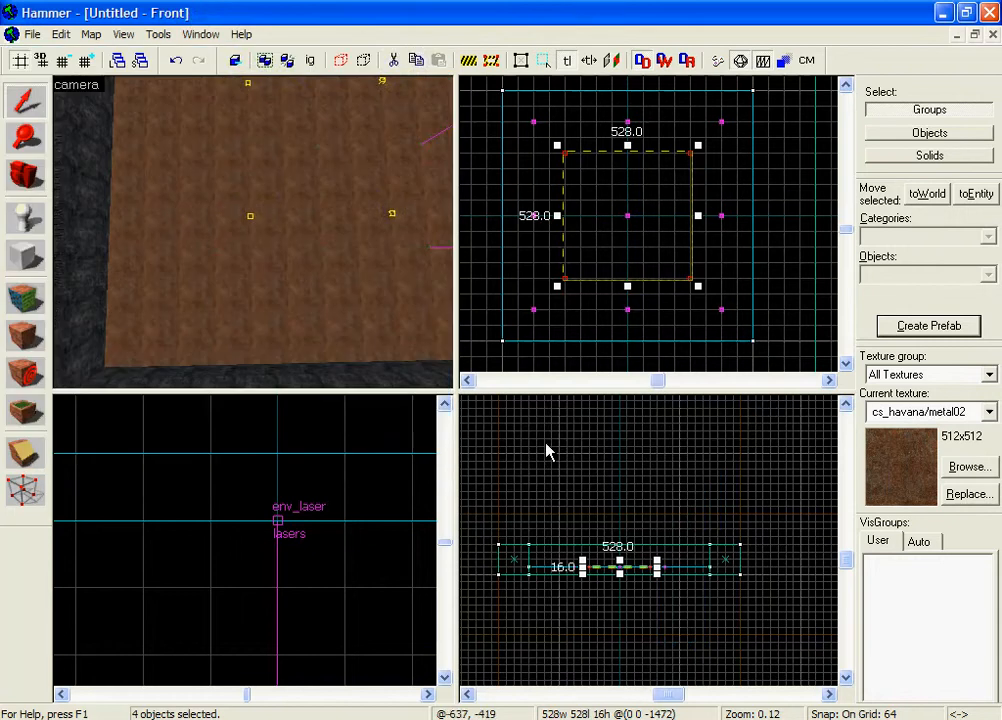
# Clear the selection and examine the env_fire entities on the floor up close in the camera view
pyautogui.click(544, 450)
pyautogui.press('w')
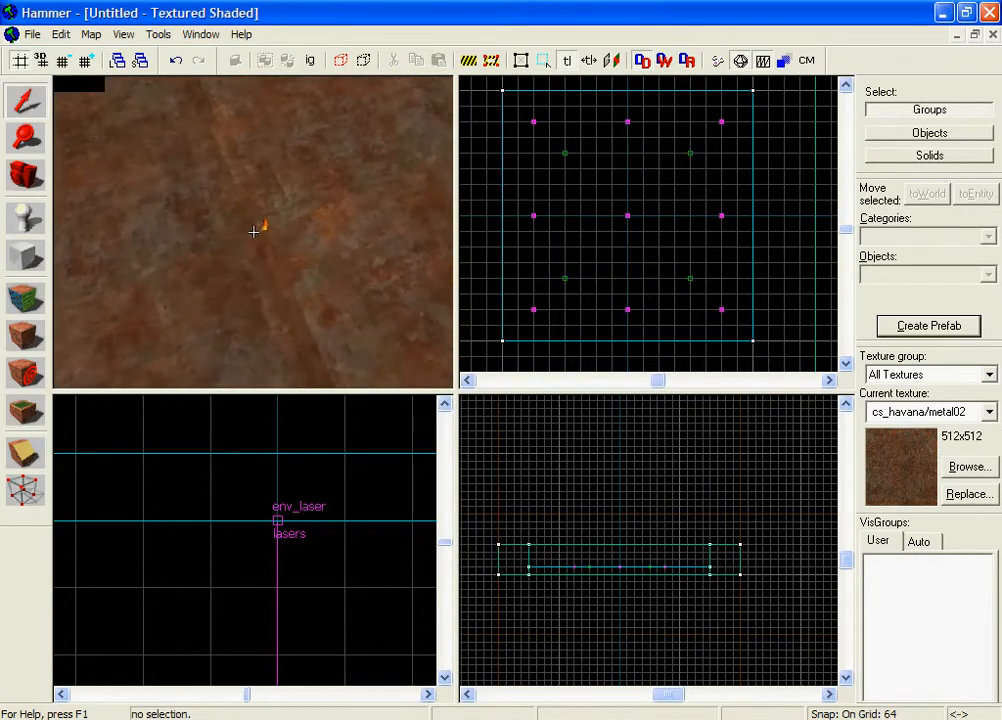
pyautogui.click(265, 245)
pyautogui.scroll(3, 661, 600)
pyautogui.click(661, 600)
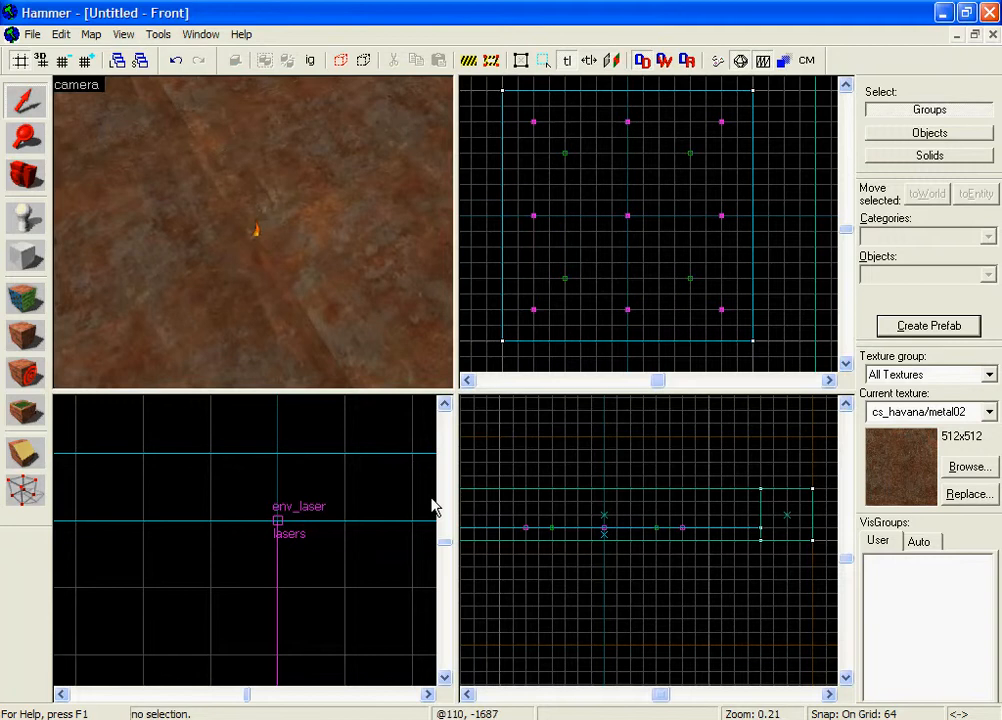
pyautogui.press('z')
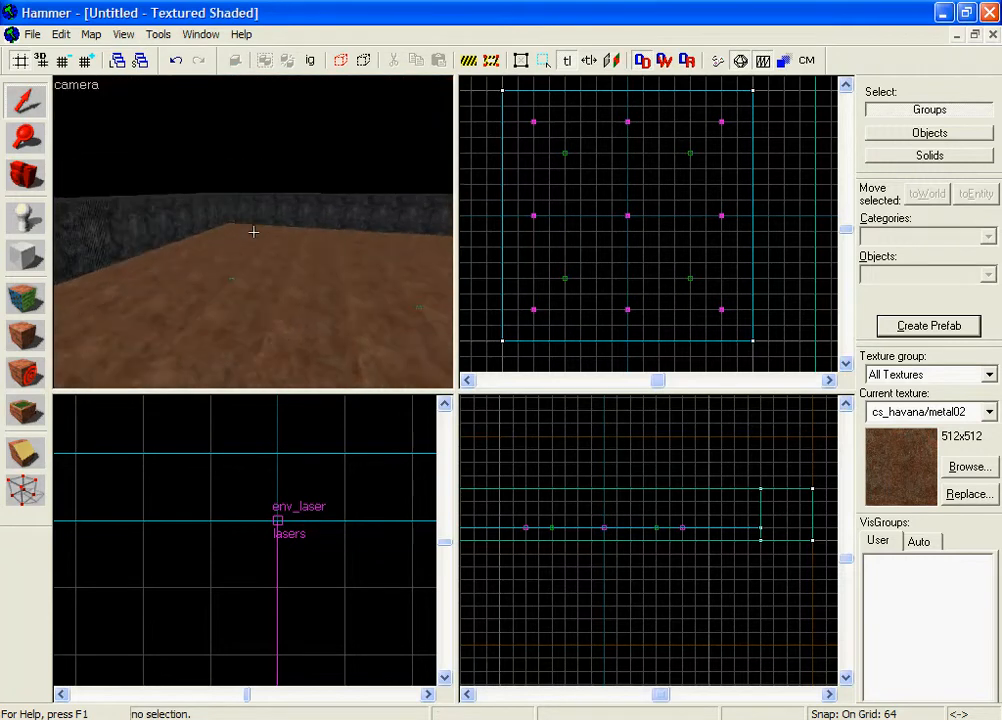
pyautogui.press('z')
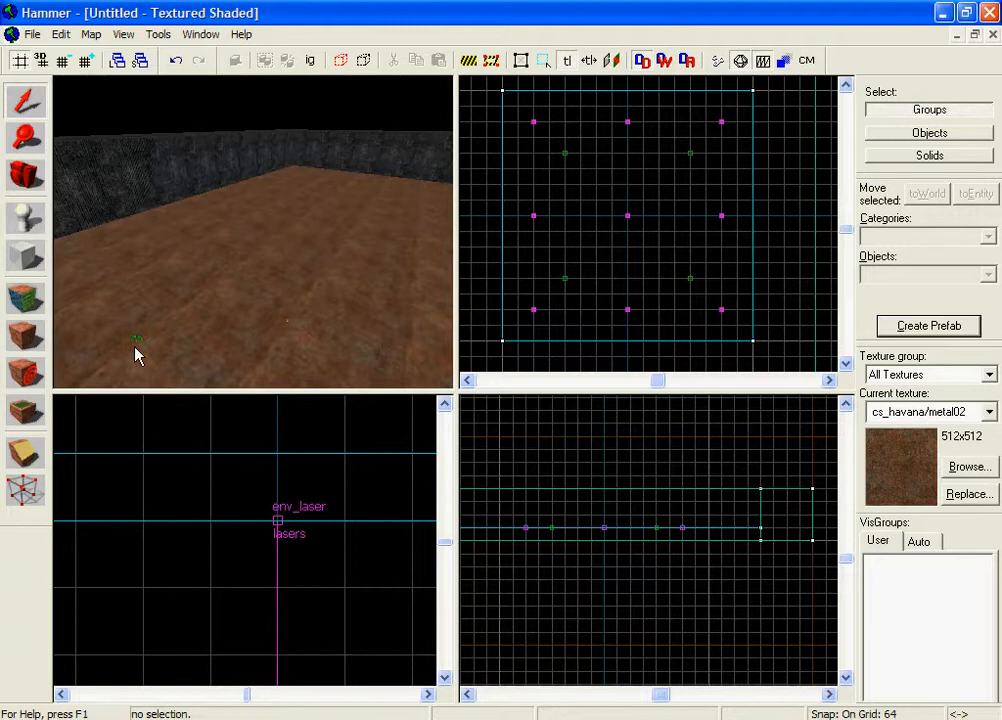
# Activate the Block tool, filter the textures by button and choose props/doorbutton002a as the current texture
pyautogui.click(30, 257)
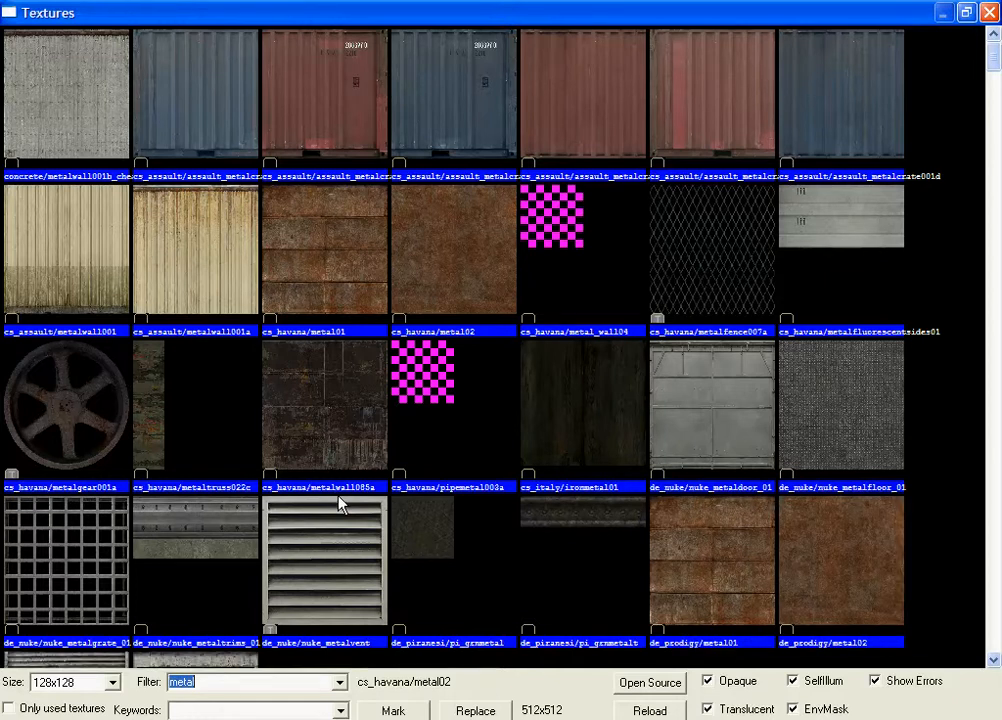
pyautogui.write('button')
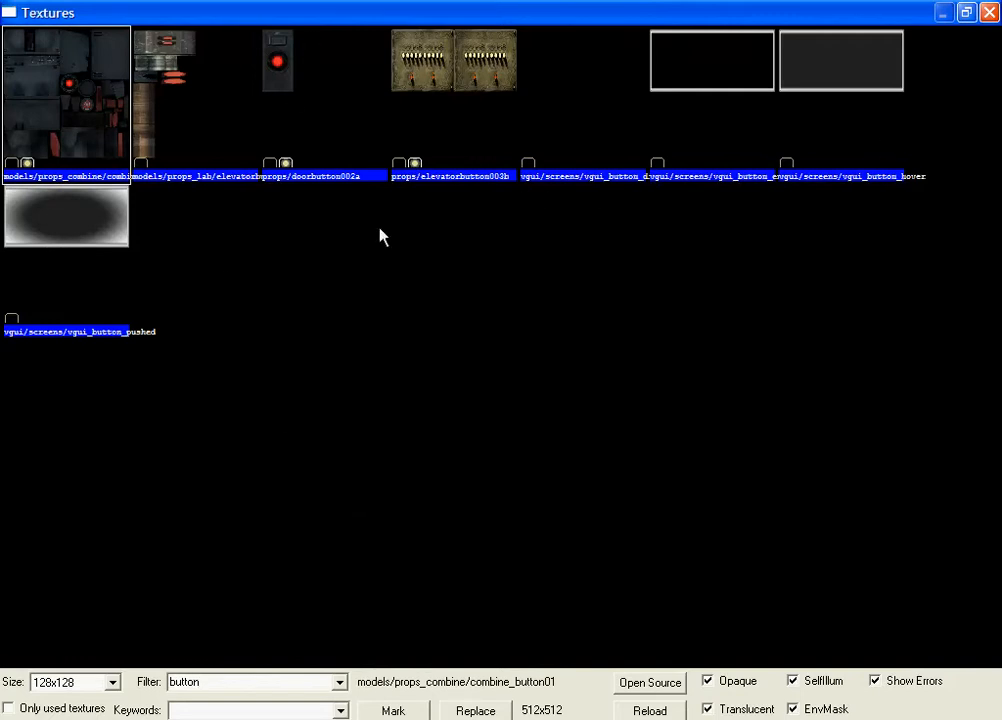
pyautogui.click(338, 89)
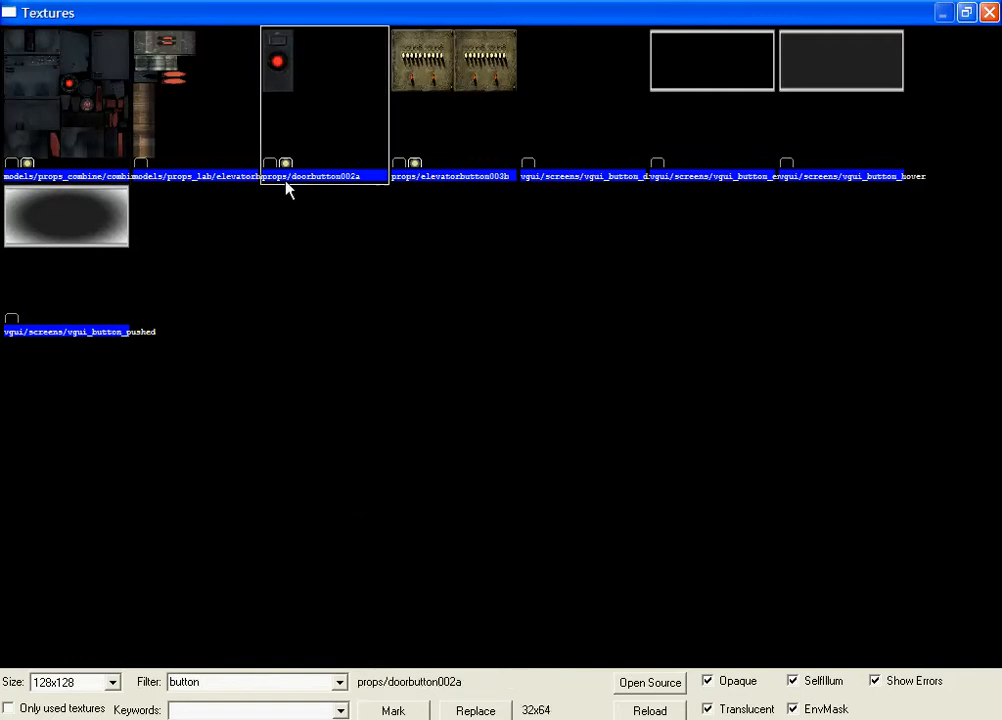
pyautogui.doubleClick(313, 135)
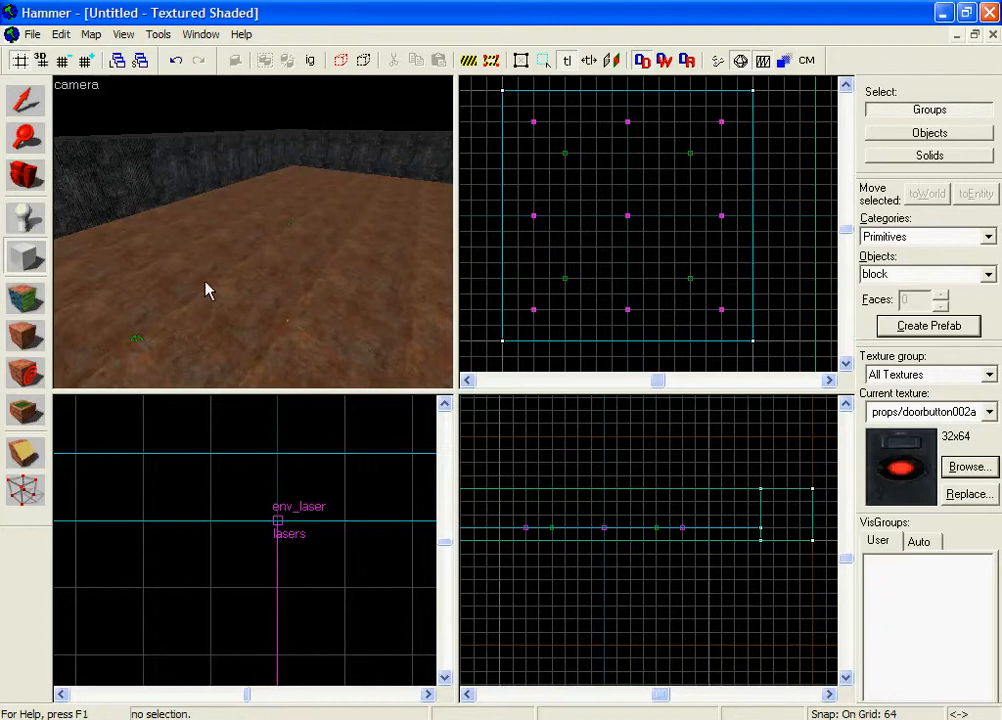
# Place an info_player_counterterrorist entity on the floor close to the wall with the Entity tool
pyautogui.press('w')
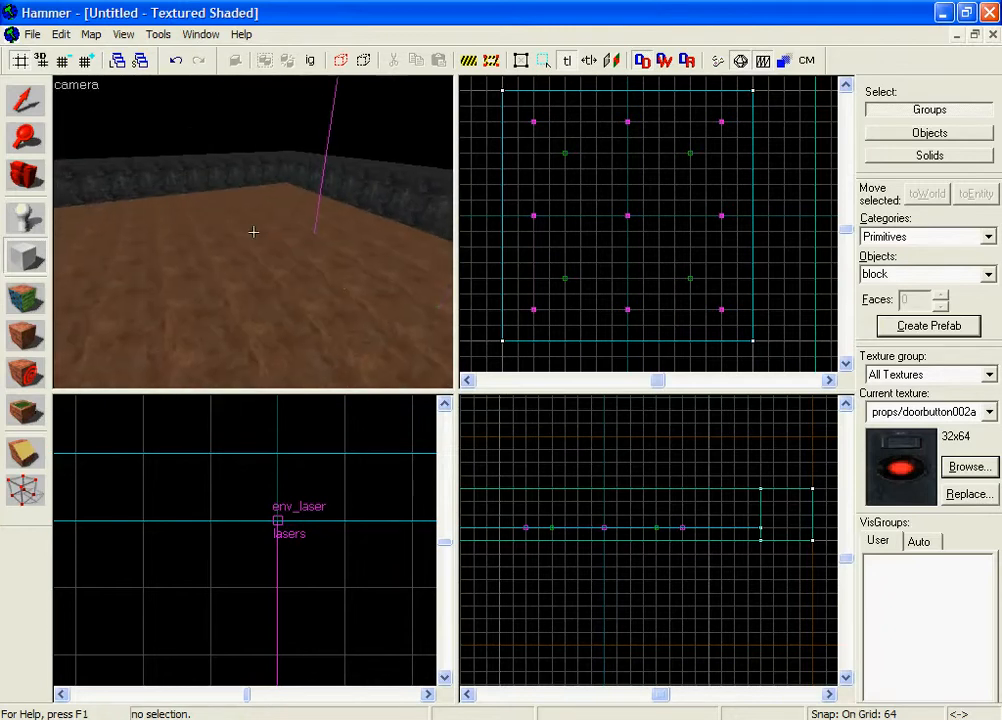
pyautogui.press('w')
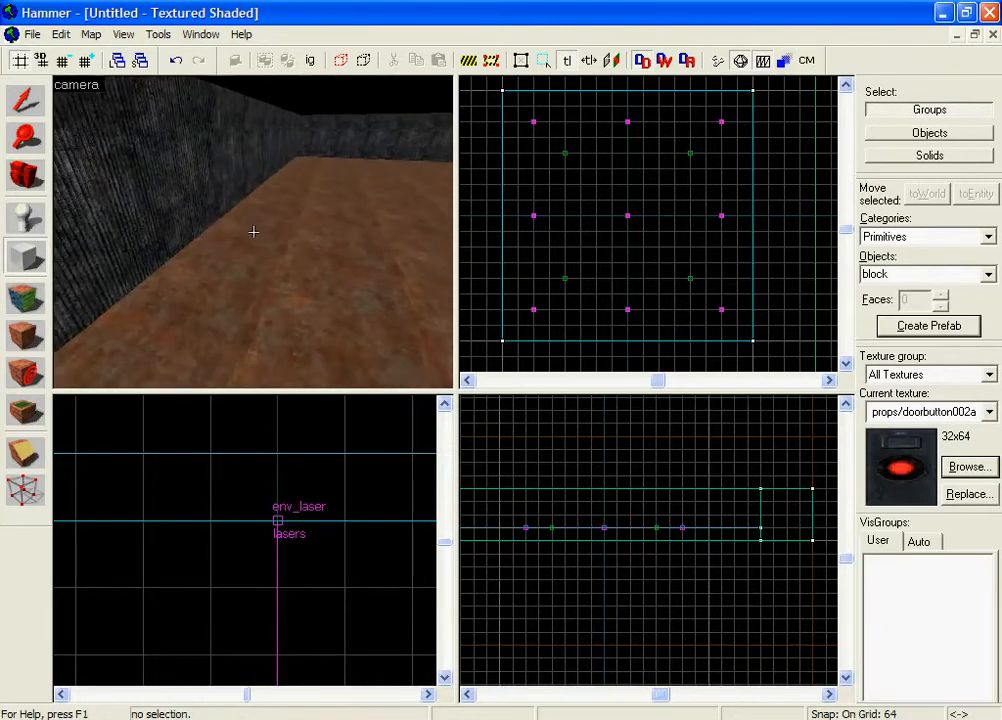
pyautogui.press('w')
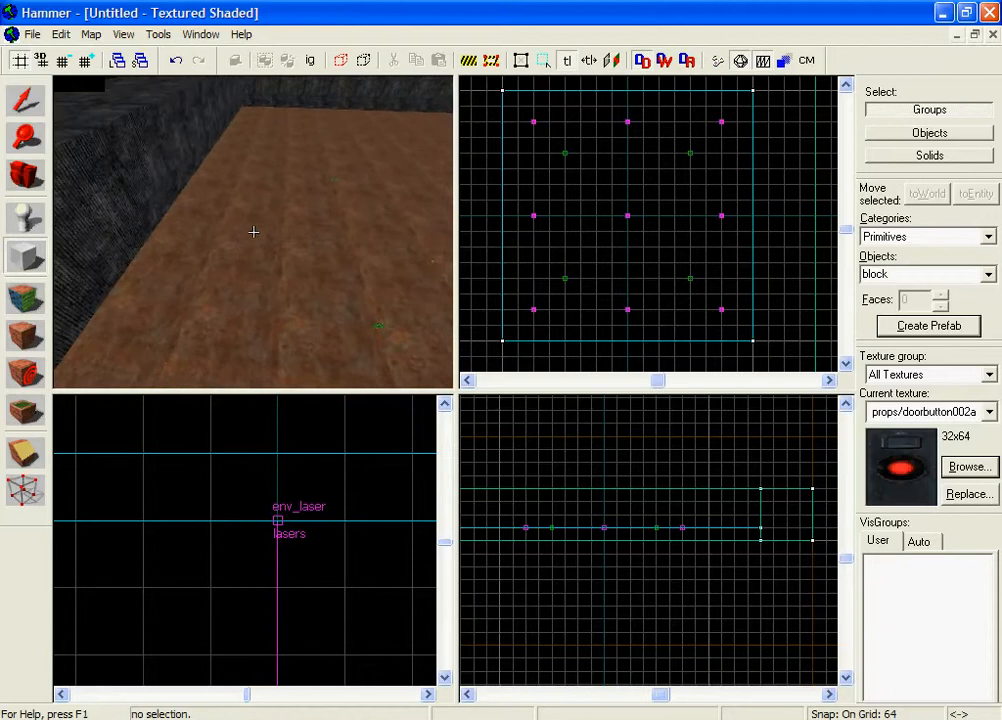
pyautogui.press('z')
pyautogui.click(27, 215)
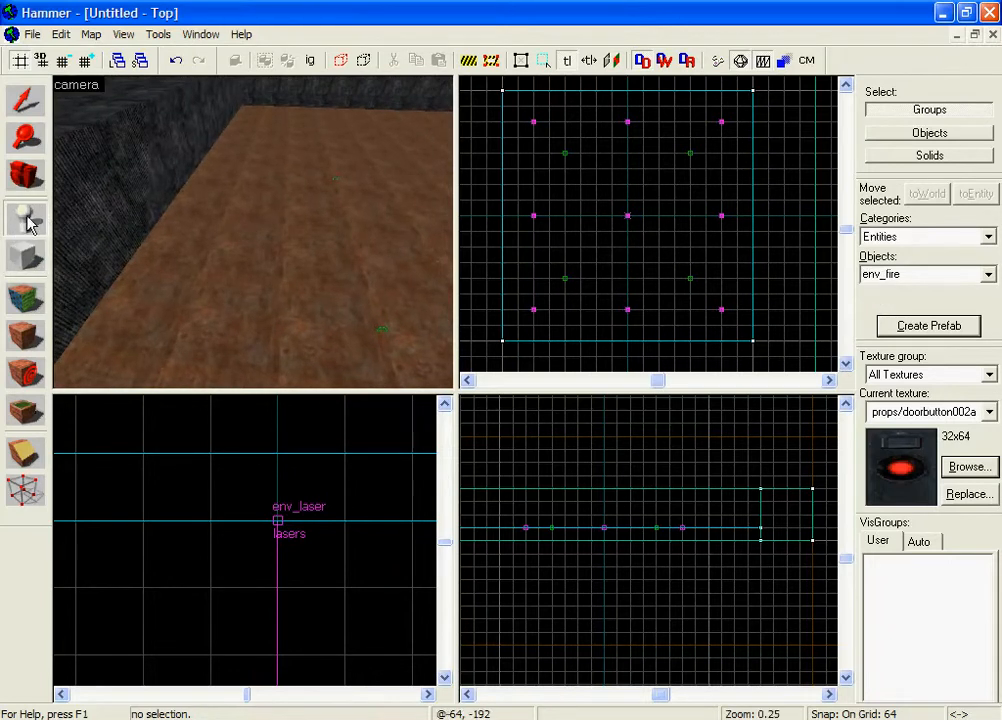
pyautogui.click(272, 242)
pyautogui.press('z')
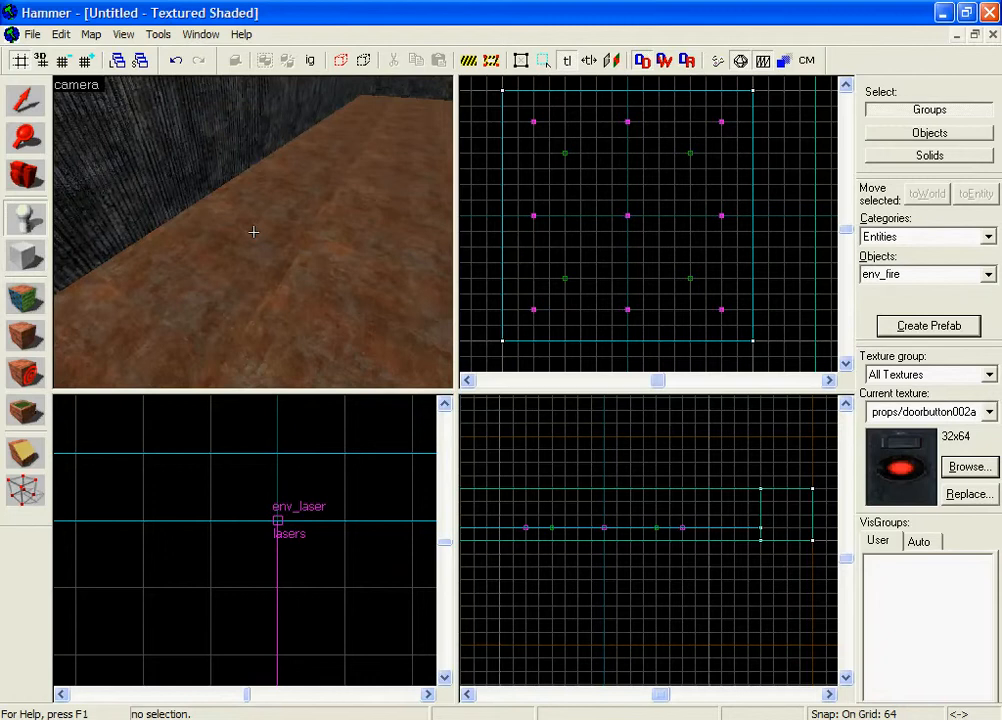
pyautogui.press('z')
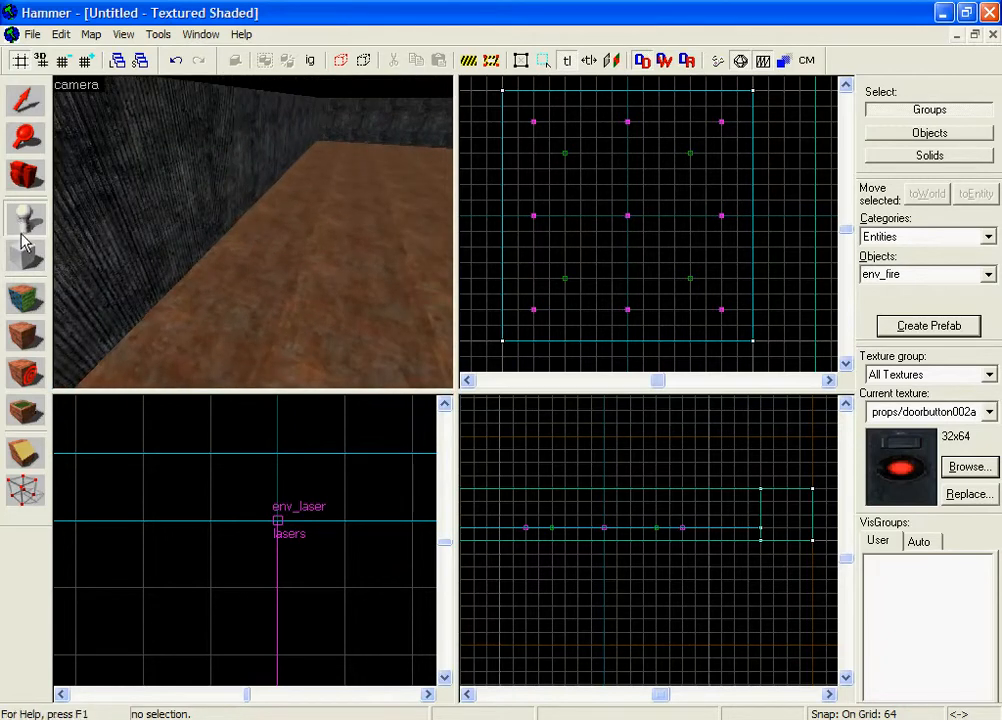
pyautogui.doubleClick(910, 273)
pyautogui.write('i')
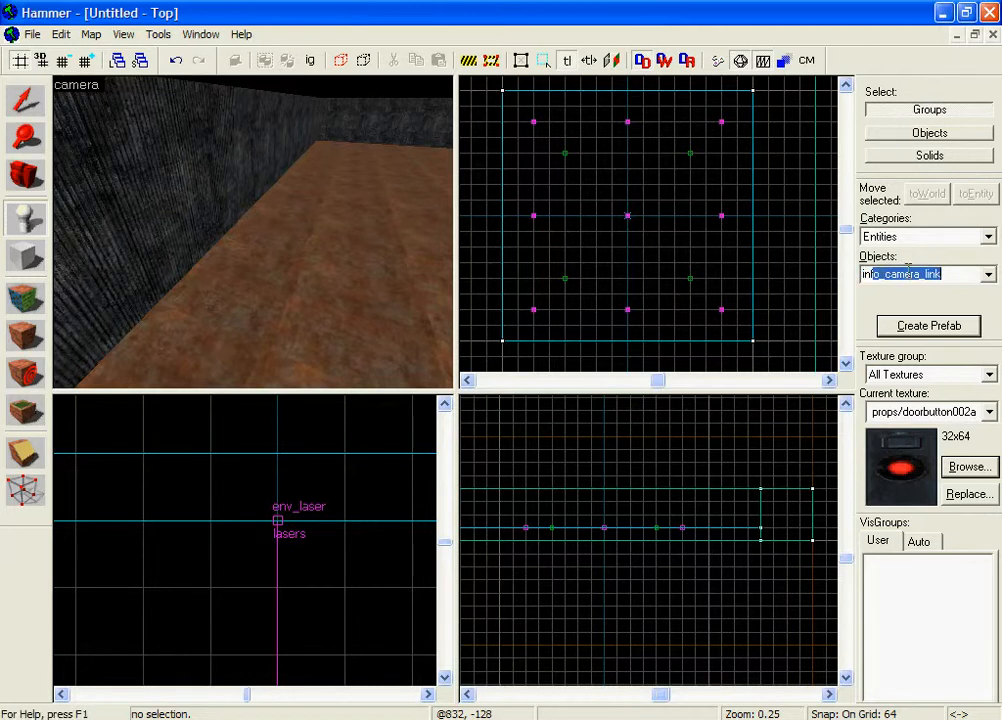
pyautogui.write('nfo_play')
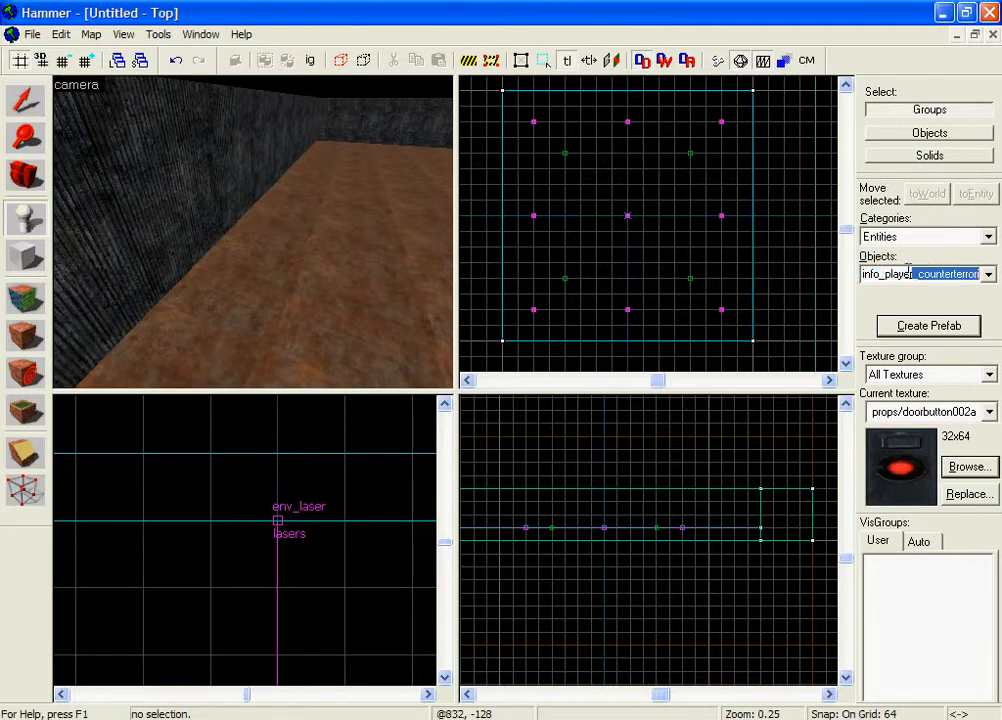
pyautogui.write('z')
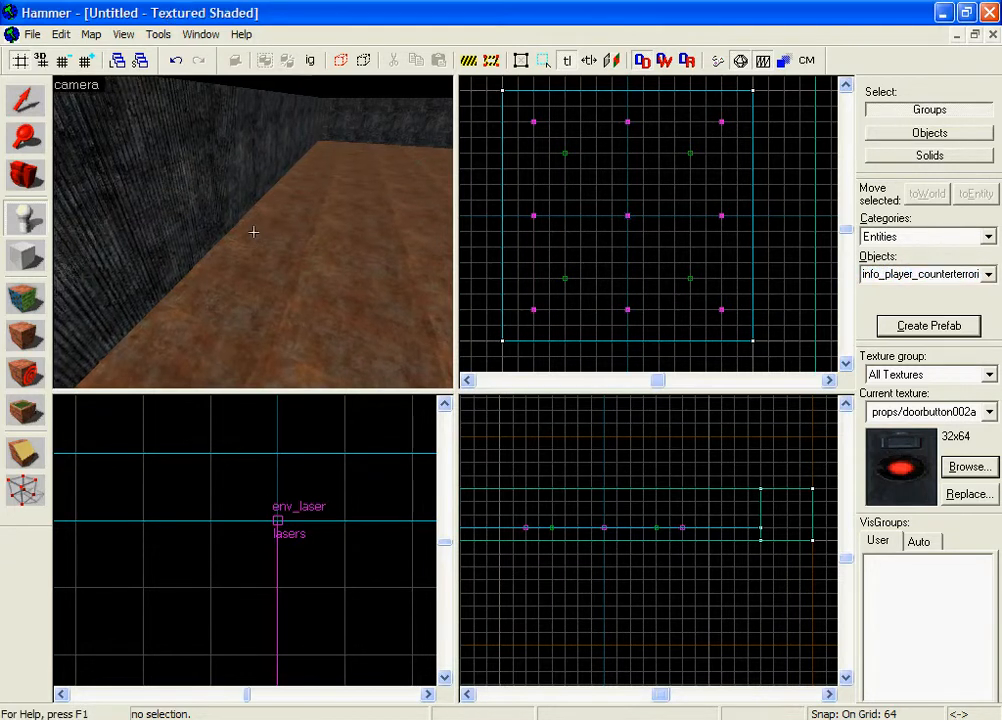
pyautogui.write('z')
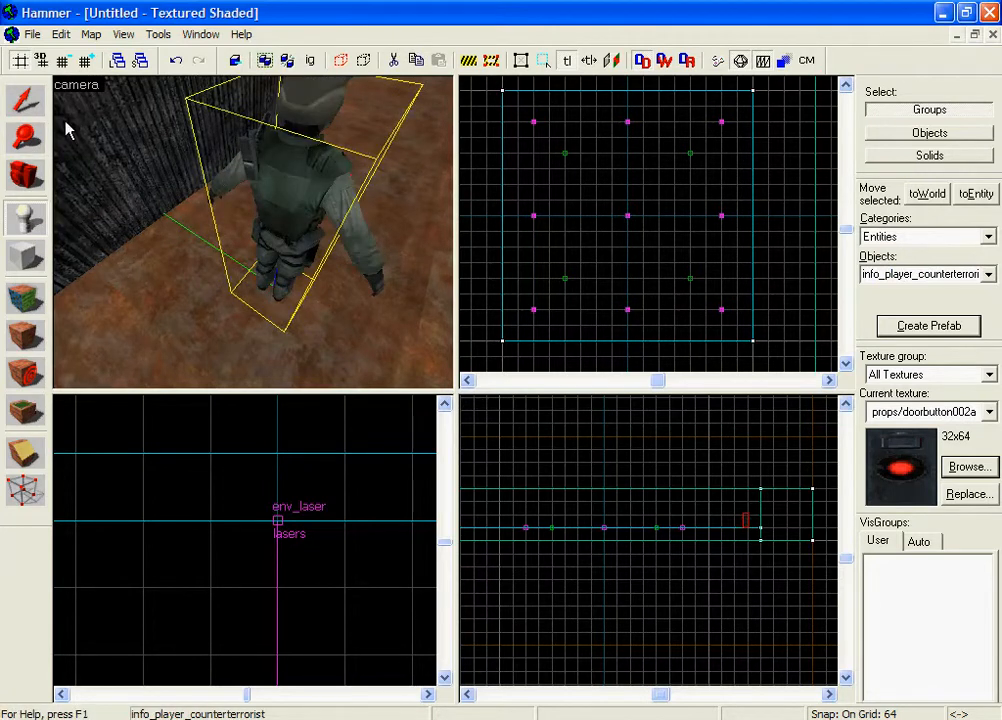
# Select the info_player_counterterrorist with the Selection tool to check its location in the front view, and clear the selection
pyautogui.click(21, 108)
pyautogui.click(617, 479)
pyautogui.press('z')
pyautogui.press('d')
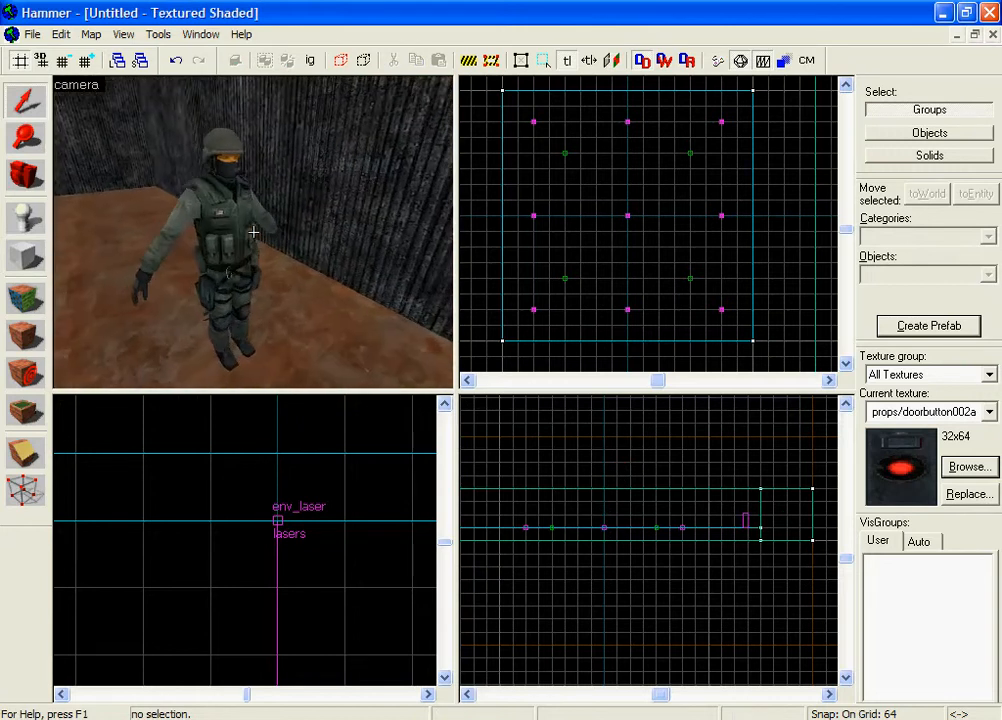
pyautogui.press('z')
pyautogui.click(200, 263)
pyautogui.scroll(4, 780, 495)
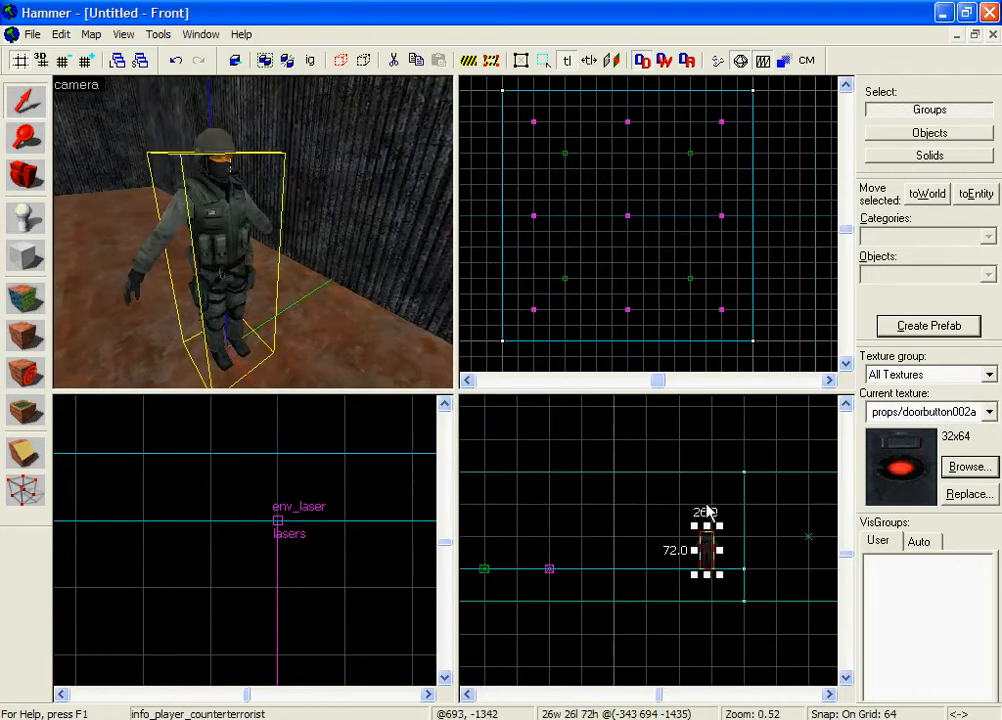
pyautogui.click(671, 461)
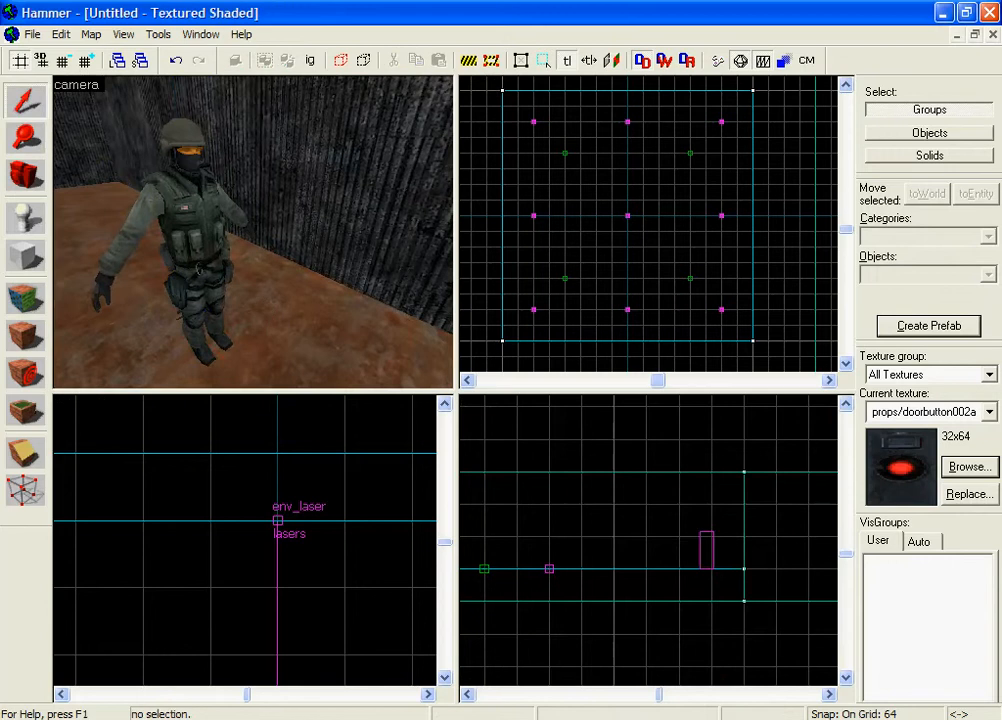
# Set the grid to 16 and outline a 16 by 16 unit block against the wall near the player spawn in the top view
pyautogui.press('z')
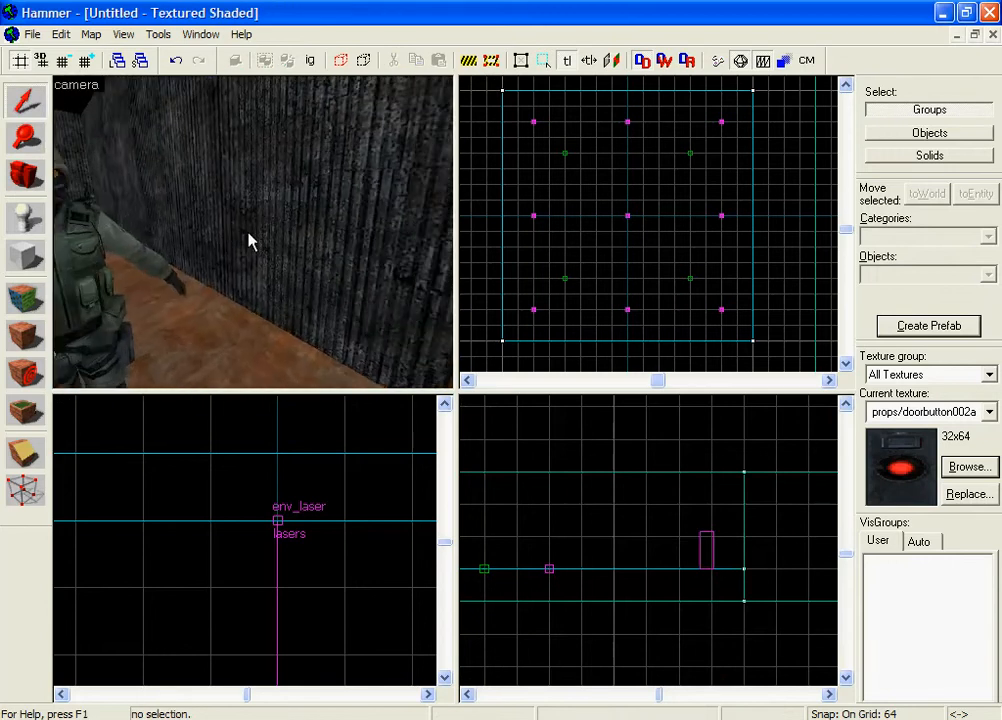
pyautogui.click(25, 256)
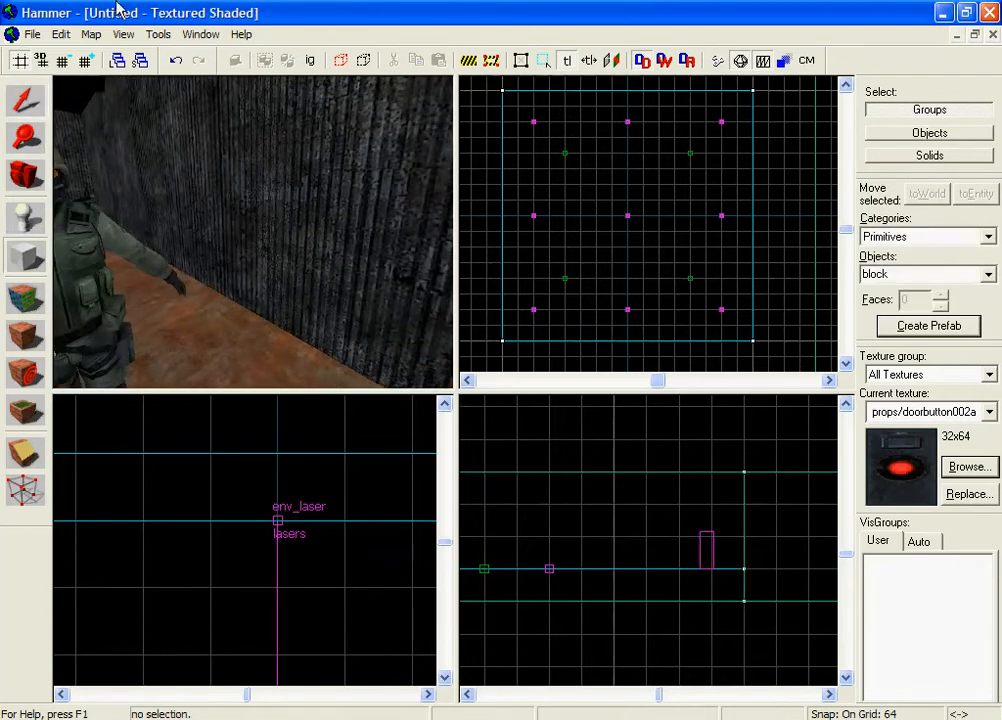
pyautogui.click(61, 62)
pyautogui.click(61, 62)
pyautogui.moveTo(697, 252)
pyautogui.mouseDown()
pyautogui.moveTo(660, 259)
pyautogui.moveTo(687, 271)
pyautogui.moveTo(729, 226)
pyautogui.moveTo(769, 222)
pyautogui.moveTo(707, 342)
pyautogui.moveTo(676, 288)
pyautogui.moveTo(673, 208)
pyautogui.moveTo(722, 347)
pyautogui.moveTo(700, 239)
pyautogui.moveTo(687, 208)
pyautogui.moveTo(664, 195)
pyautogui.moveTo(688, 223)
pyautogui.mouseUp()
pyautogui.scroll(-3, 740, 271)
pyautogui.scroll(4, 676, 288)
pyautogui.scroll(3, 673, 208)
pyautogui.scroll(3, 700, 239)
pyautogui.scroll(3, 669, 195)
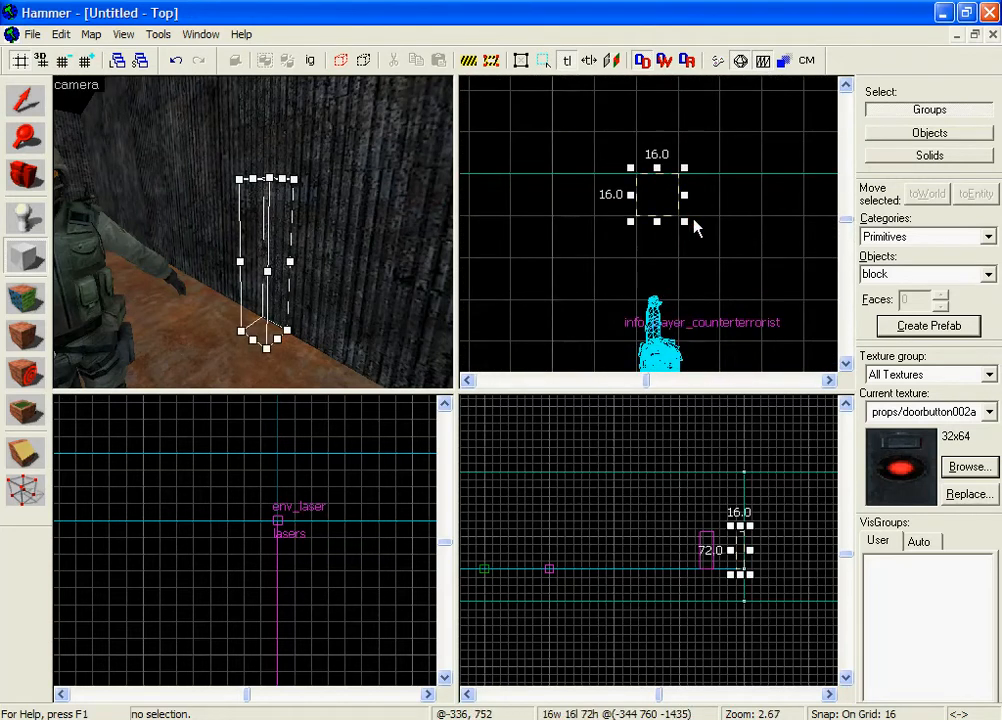
# Raise the block outline off the floor, size it to 32 units high in the front view, and create the block
pyautogui.scroll(4, 745, 575)
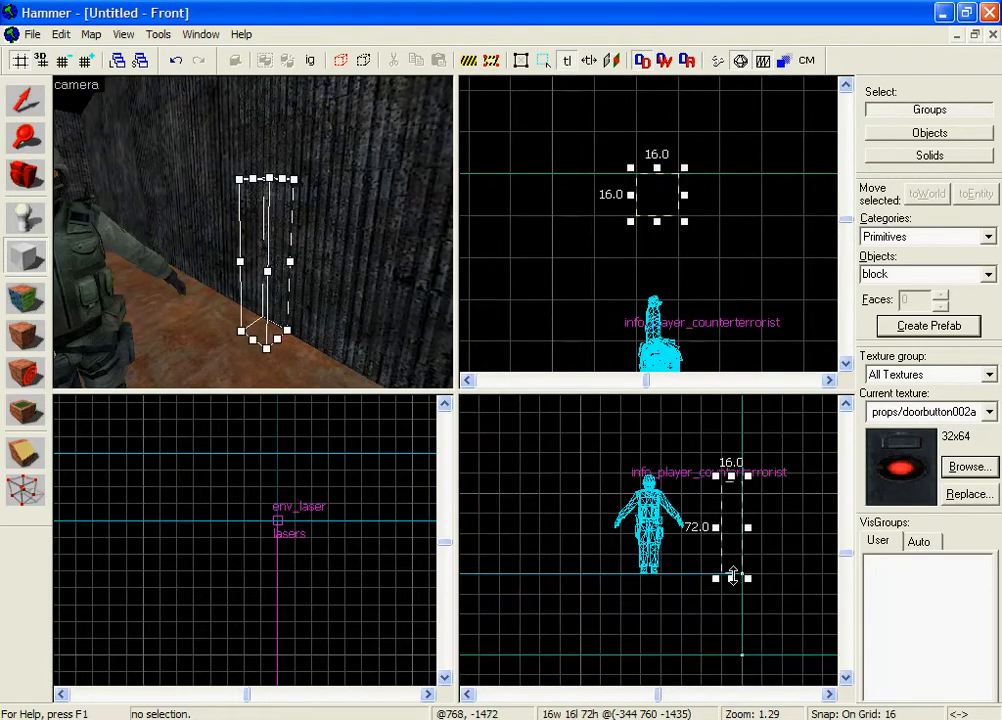
pyautogui.moveTo(733, 577); pyautogui.dragTo(745, 541)
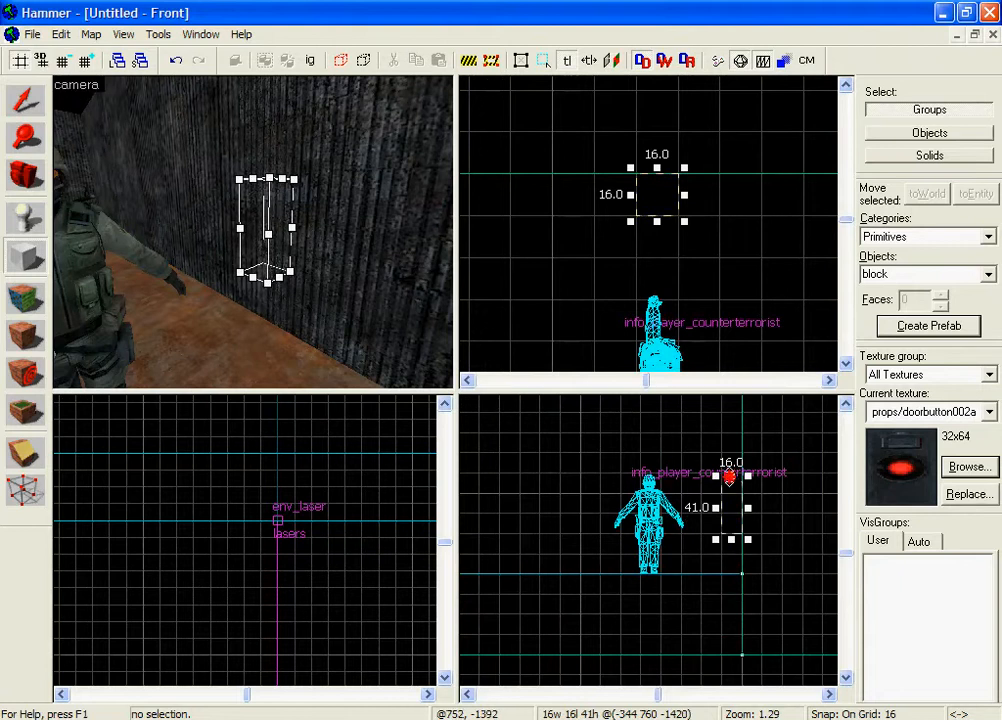
pyautogui.moveTo(729, 478); pyautogui.dragTo(735, 498)
pyautogui.rightClick(742, 462)
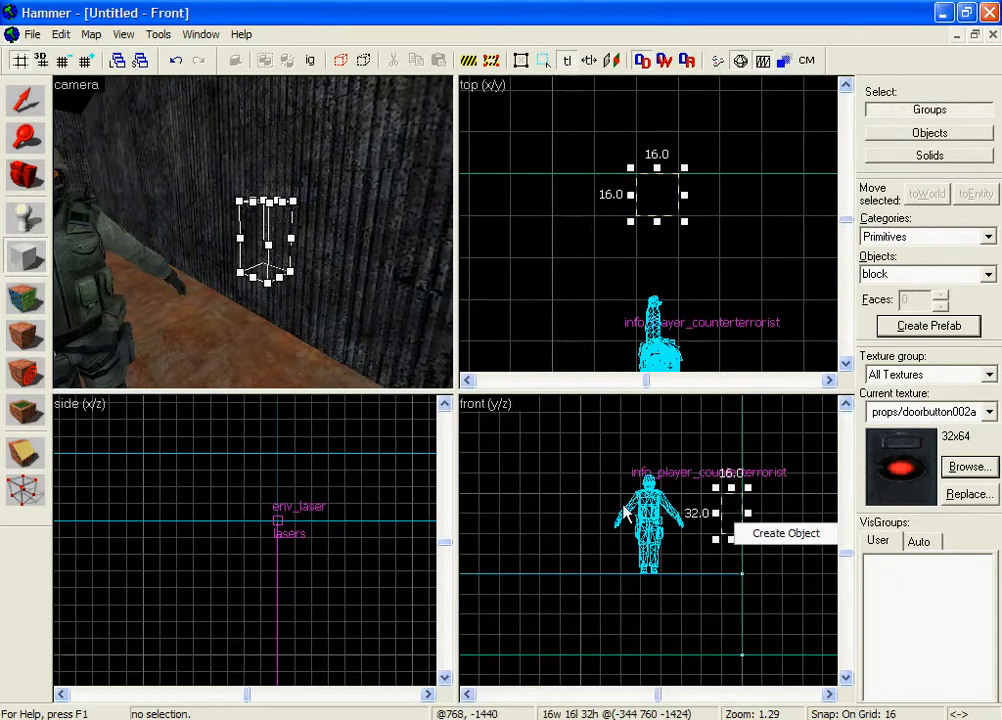
pyautogui.click(770, 470)
pyautogui.click(562, 284)
# Select the new button block, set the grid to 8 and narrow the block to 8 units wide in the top view
pyautogui.press('z')
pyautogui.press('w')
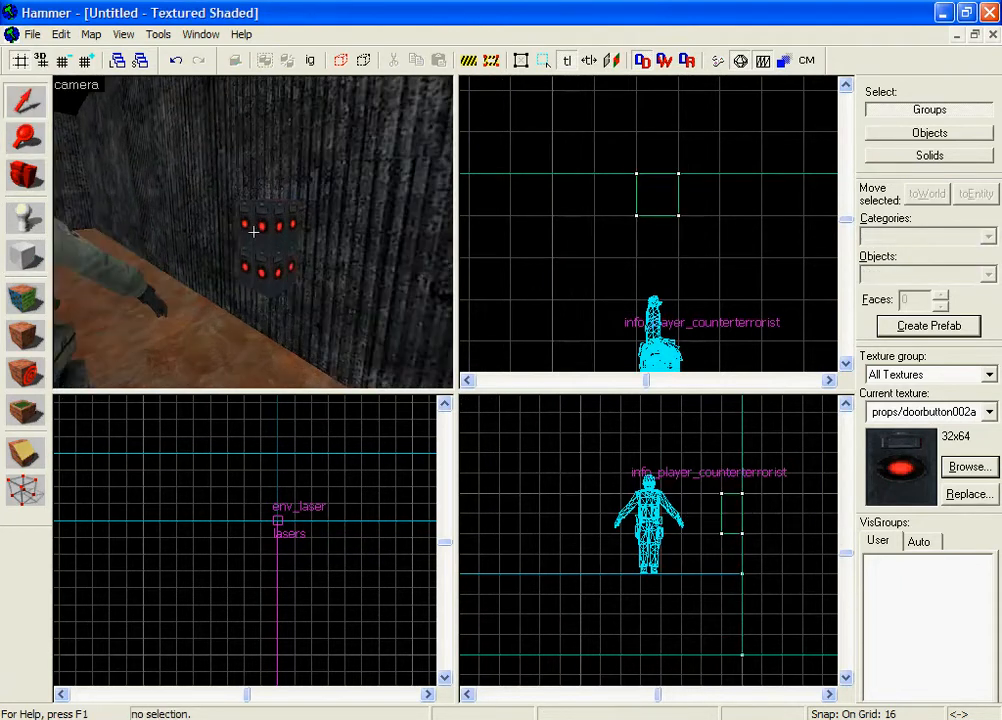
pyautogui.press('s')
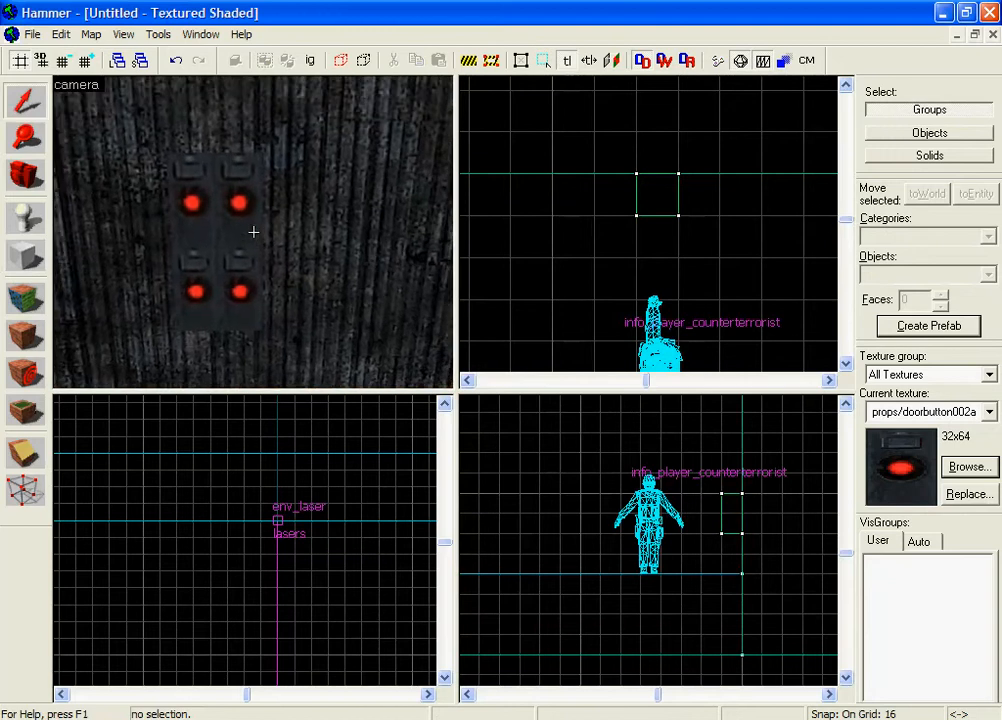
pyautogui.press('a')
pyautogui.press('z')
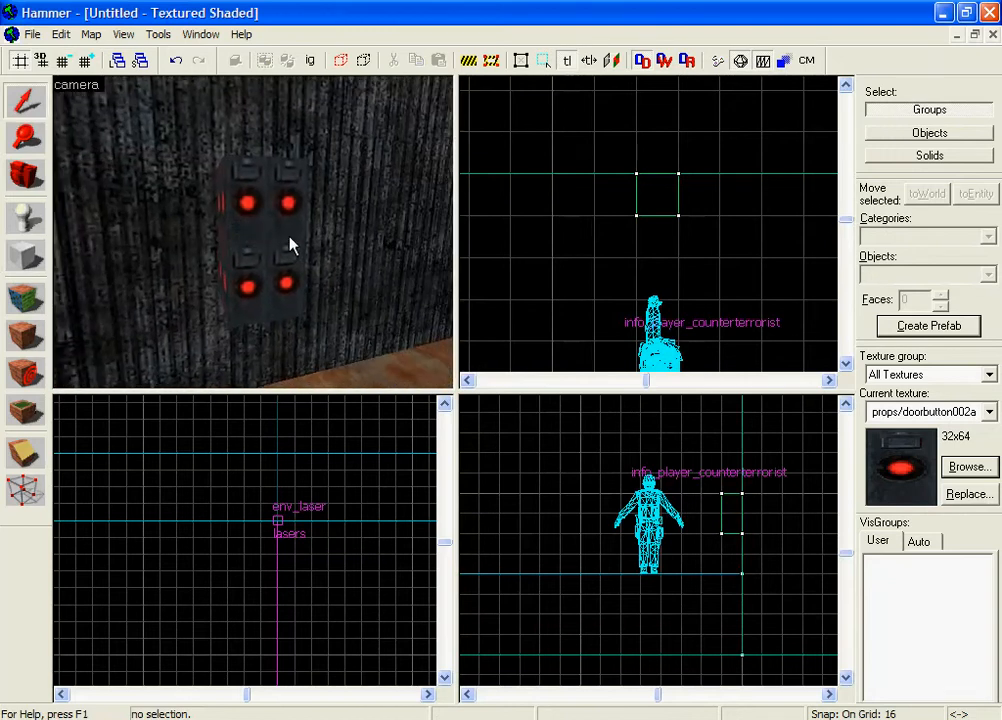
pyautogui.click(278, 255)
pyautogui.press('[')
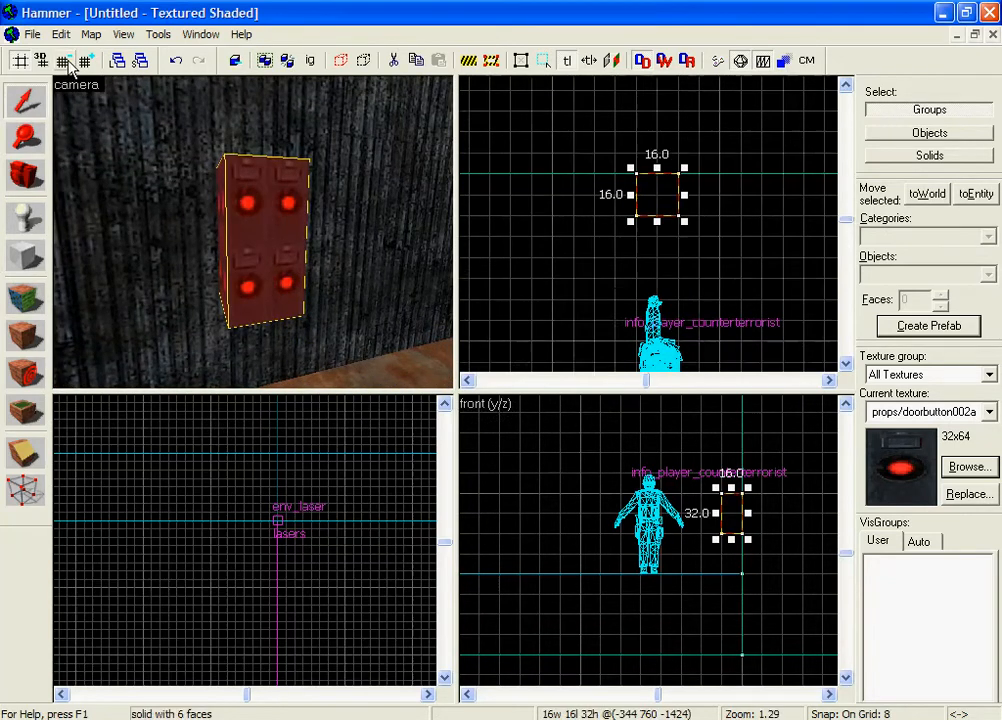
pyautogui.scroll(1, 683, 218)
pyautogui.moveTo(612, 188); pyautogui.dragTo(640, 188)
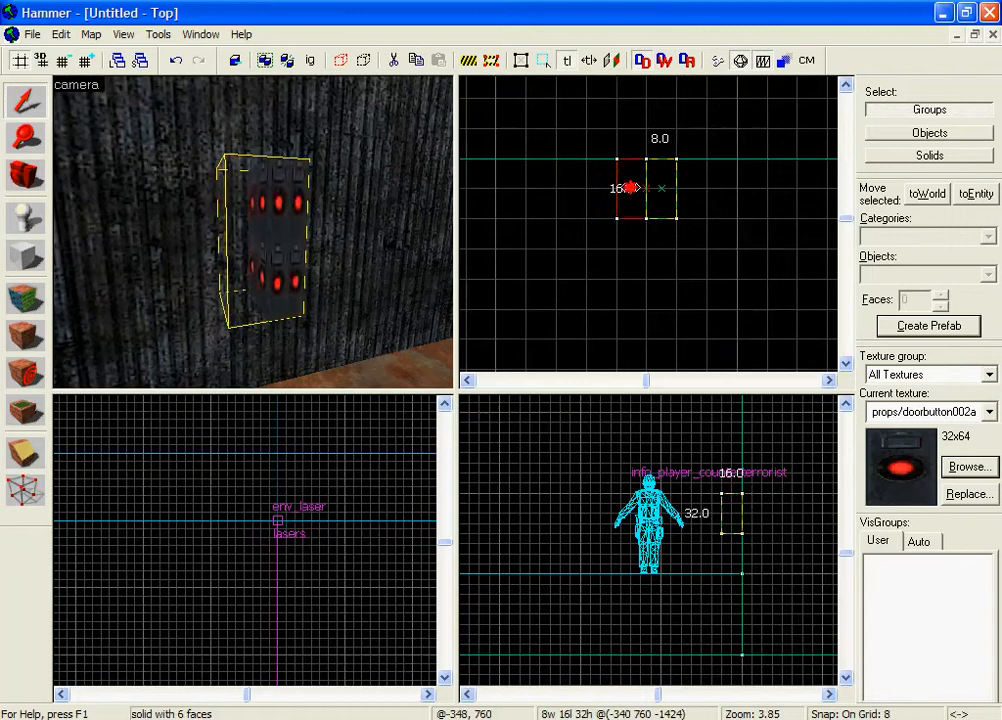
# Shorten the button block to 16 units high and reduce its depth to 8 units, keeping it flush with the wall
pyautogui.moveTo(740, 545); pyautogui.dragTo(740, 514)
pyautogui.press('Escape')
pyautogui.press('z')
pyautogui.press('a')
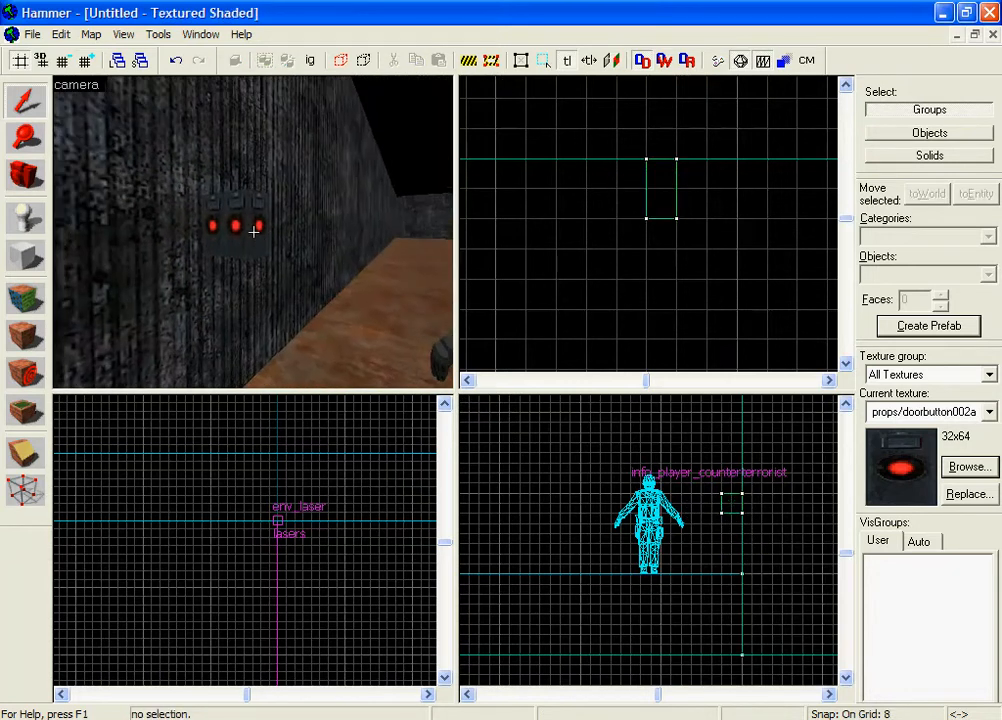
pyautogui.press('z')
pyautogui.click(255, 232)
pyautogui.scroll(3, 653, 253)
pyautogui.moveTo(670, 199); pyautogui.dragTo(677, 152)
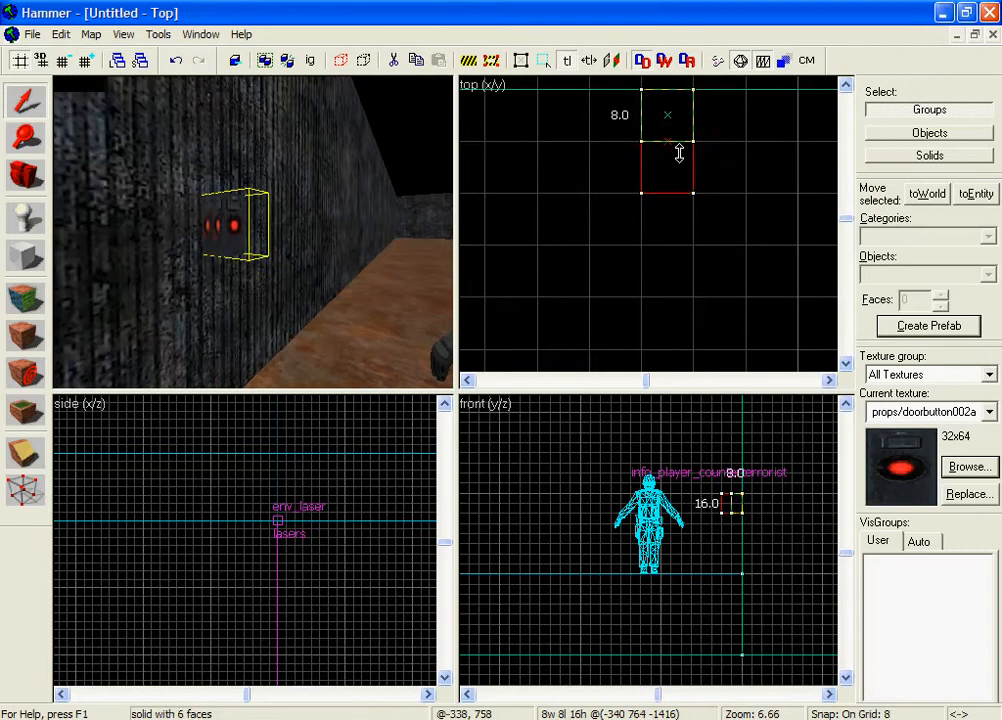
pyautogui.press('Escape')
# Set the face editing mode to Apply (texture only), filter the textures by metal and choose cs_italy/ironmetal01 as the current texture
pyautogui.press('z')
pyautogui.press('a')
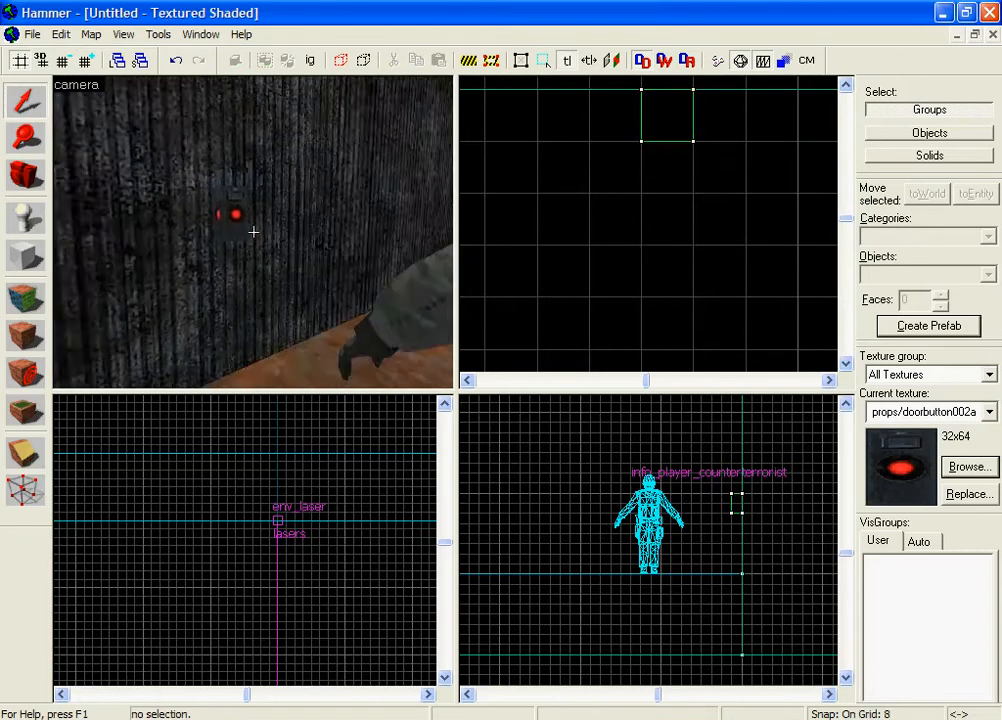
pyautogui.press('w')
pyautogui.press('s')
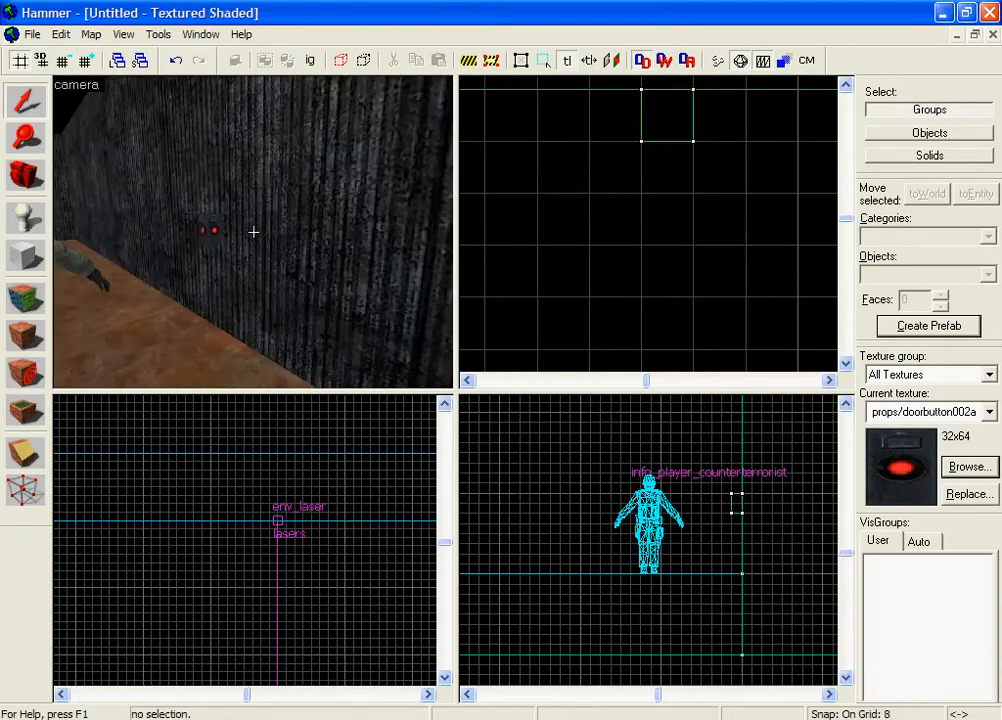
pyautogui.press('w')
pyautogui.press('s')
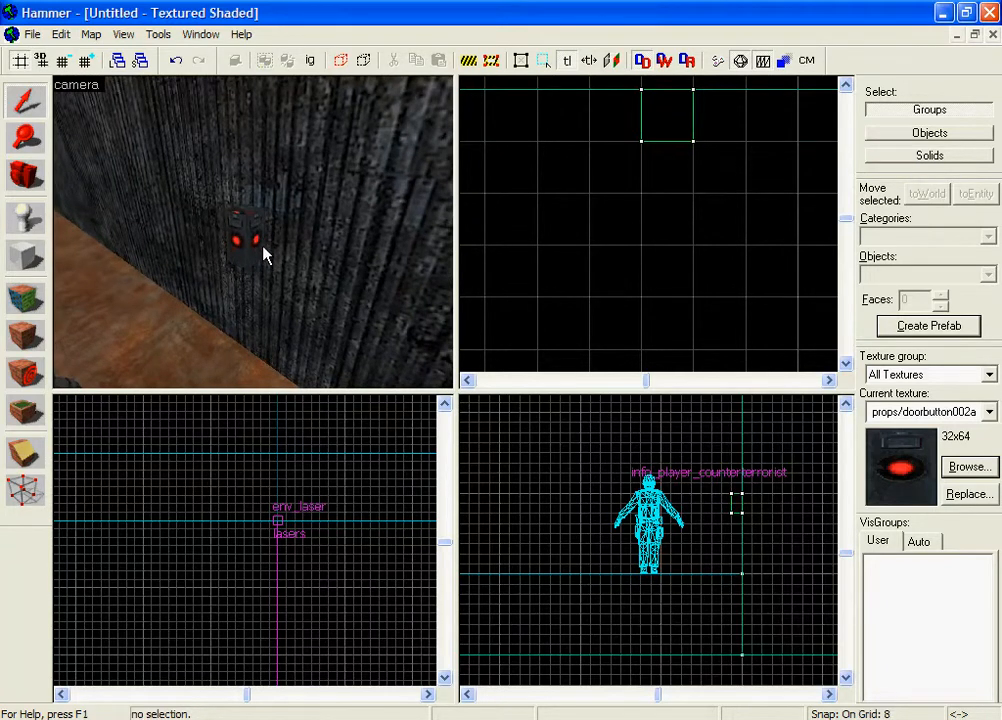
pyautogui.click(26, 298)
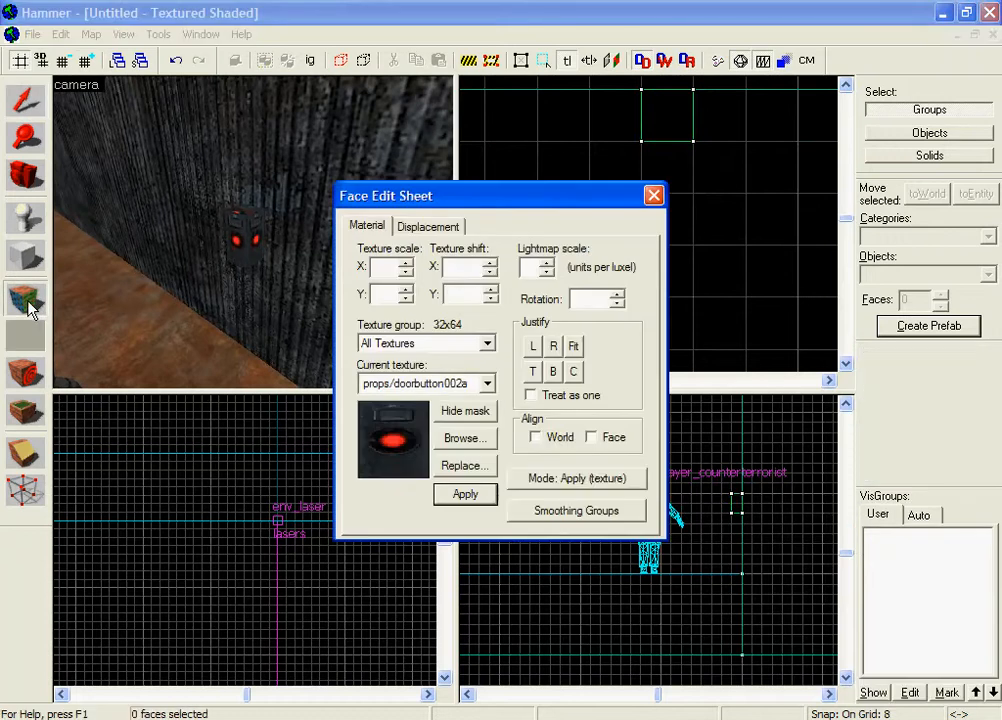
pyautogui.click(449, 212)
pyautogui.click(543, 480)
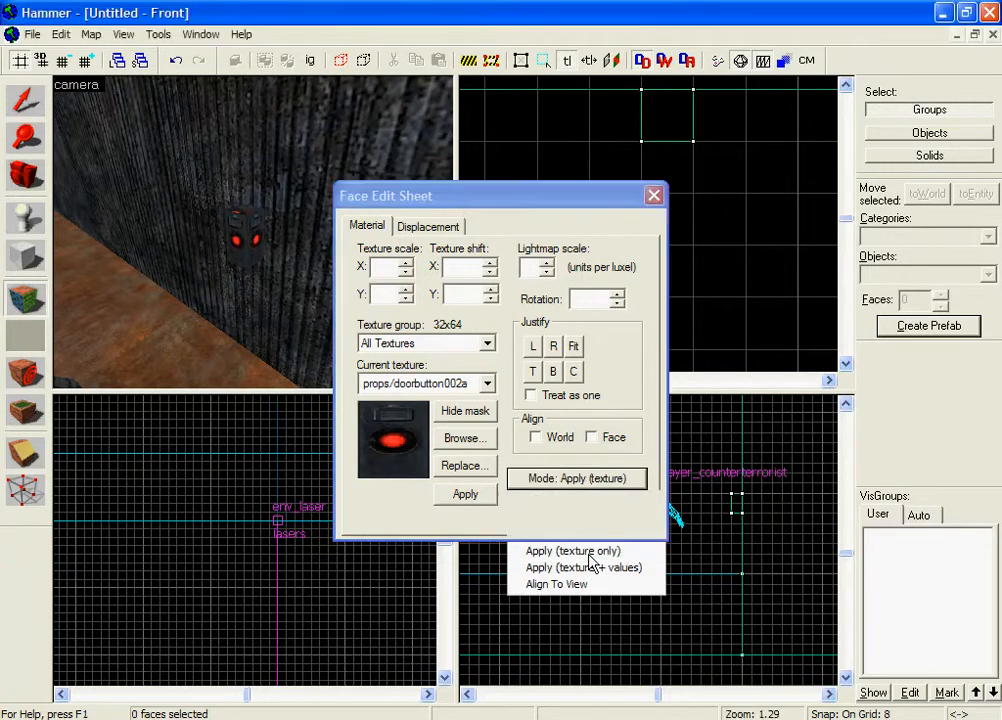
pyautogui.click(589, 553)
pyautogui.click(466, 439)
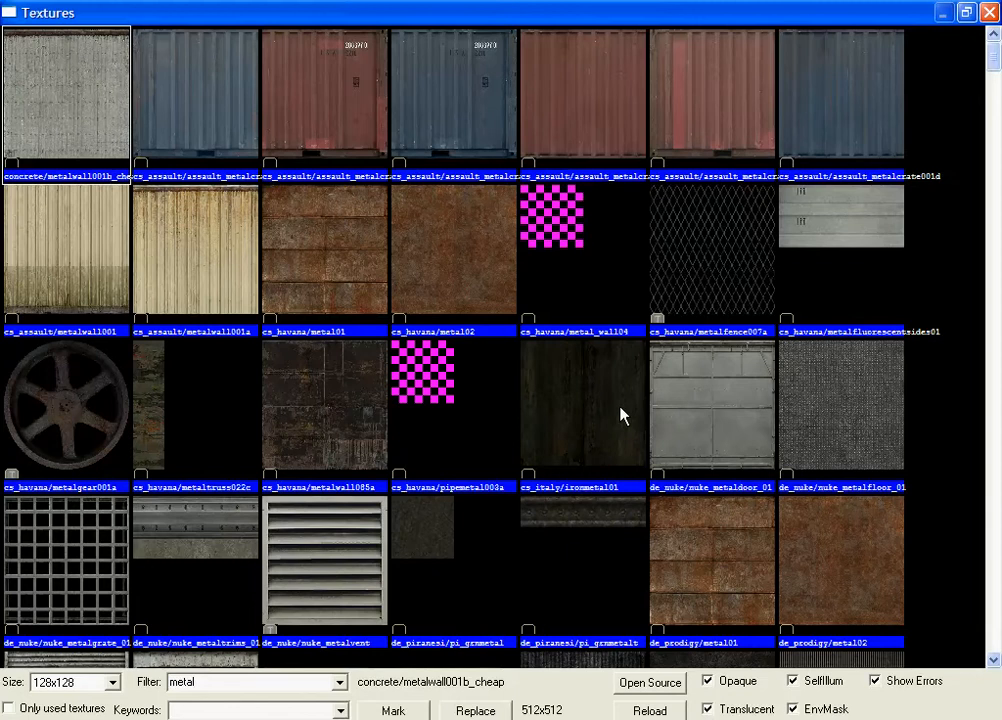
pyautogui.doubleClick(620, 414)
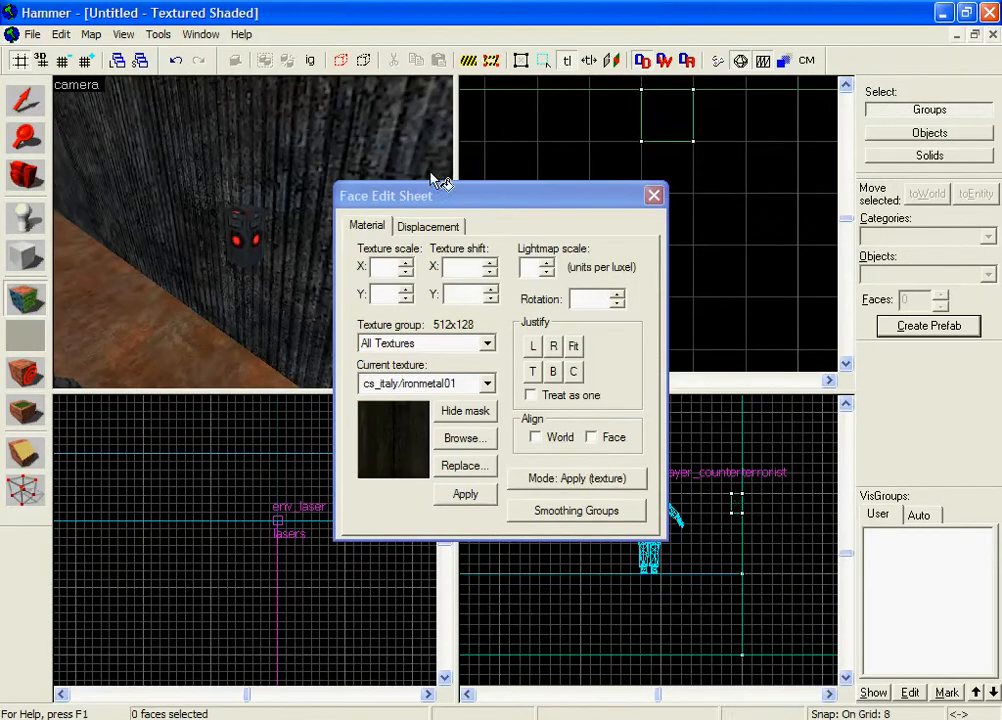
# Apply cs_italy/ironmetal01 to the button block's side and top faces, leaving the button texture on the front face
pyautogui.click(438, 202)
pyautogui.moveTo(438, 202); pyautogui.dragTo(782, 332)
pyautogui.press('z')
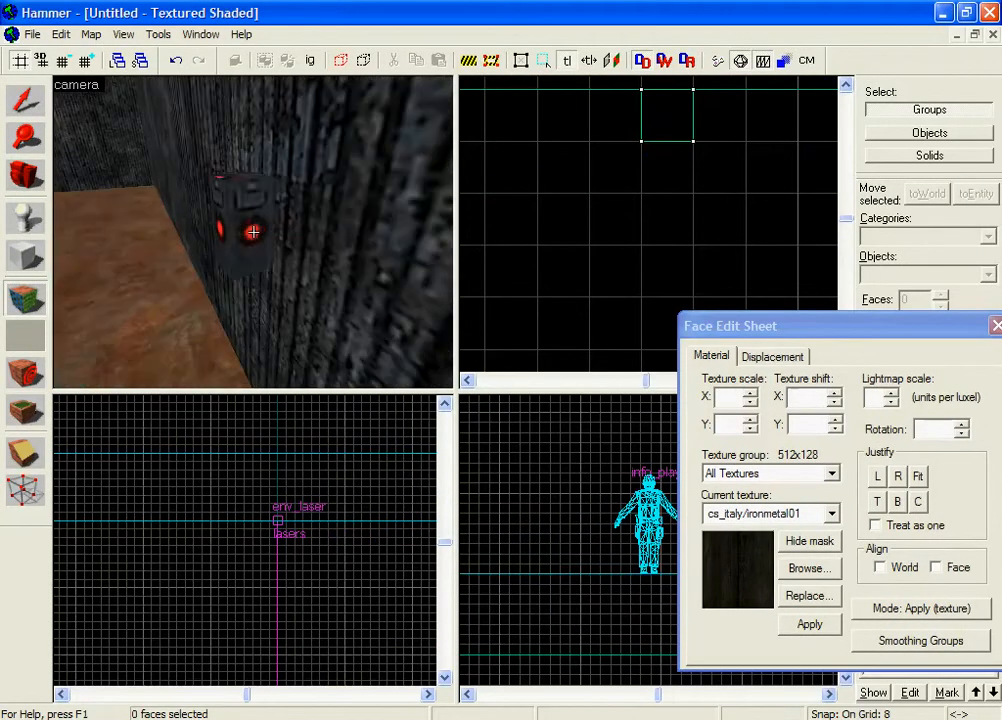
pyautogui.click(246, 220)
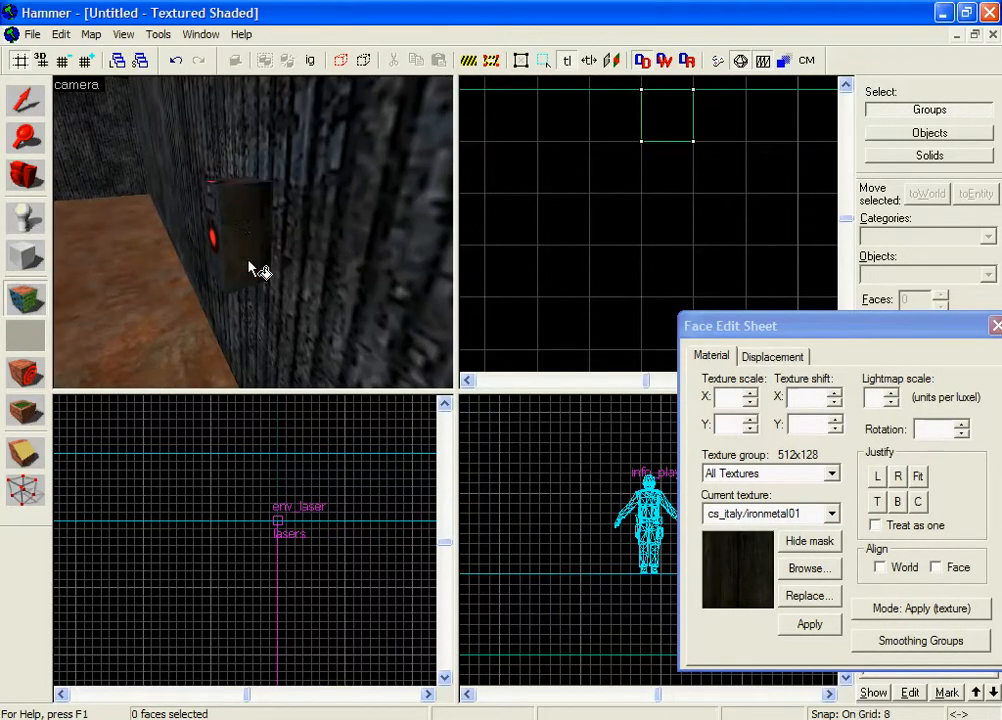
pyautogui.press('z')
pyautogui.press('w')
pyautogui.press('z')
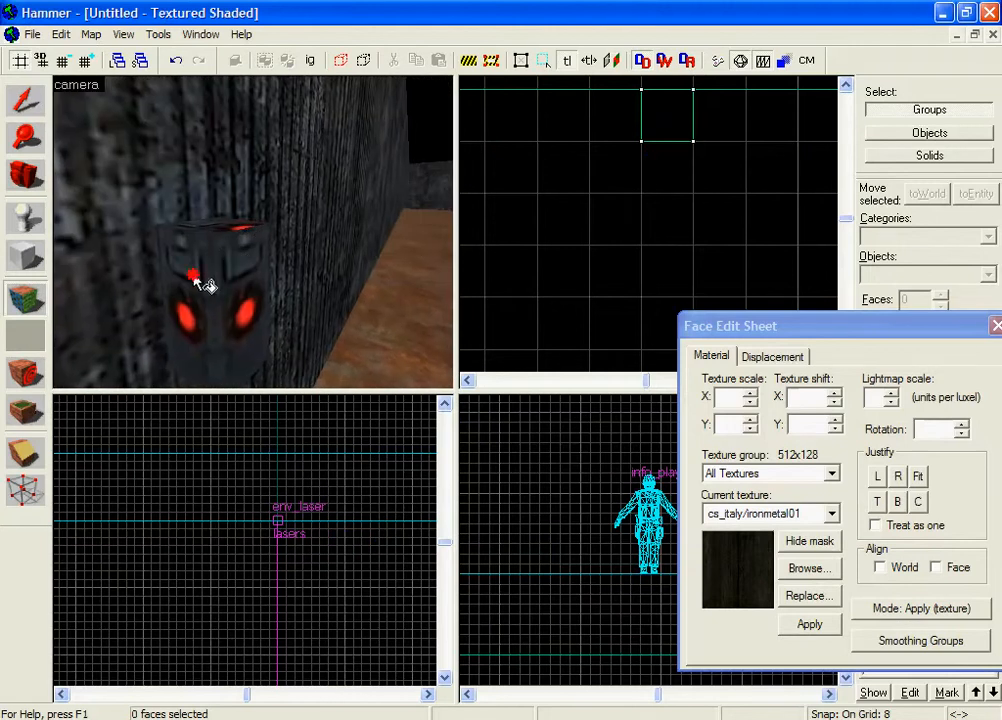
pyautogui.press('z')
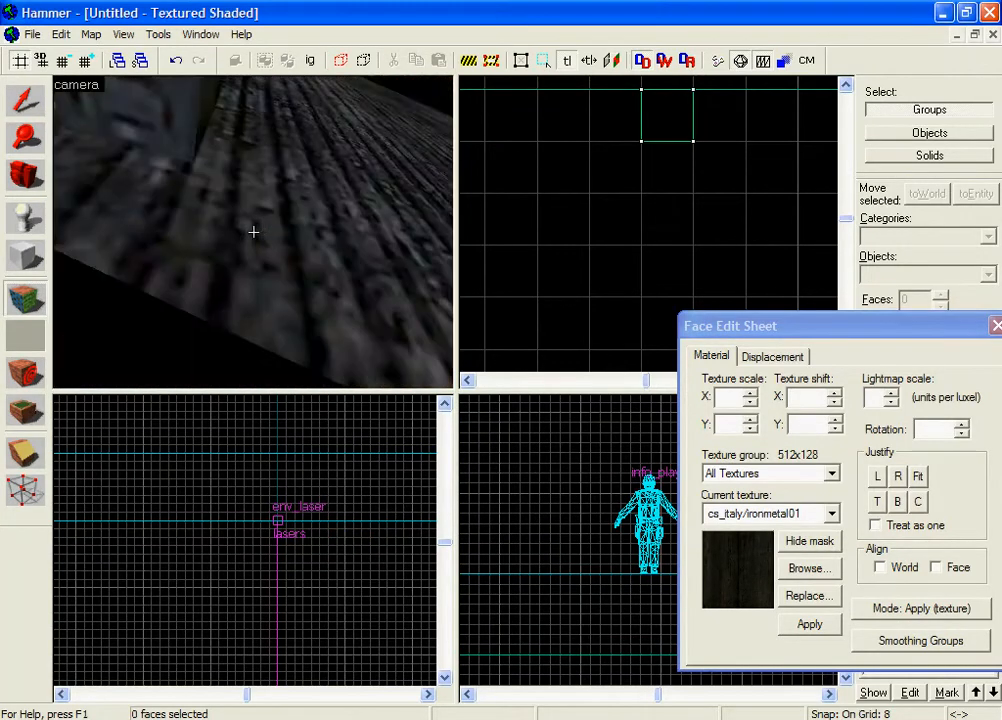
pyautogui.press('z')
pyautogui.press('z')
pyautogui.press('z')
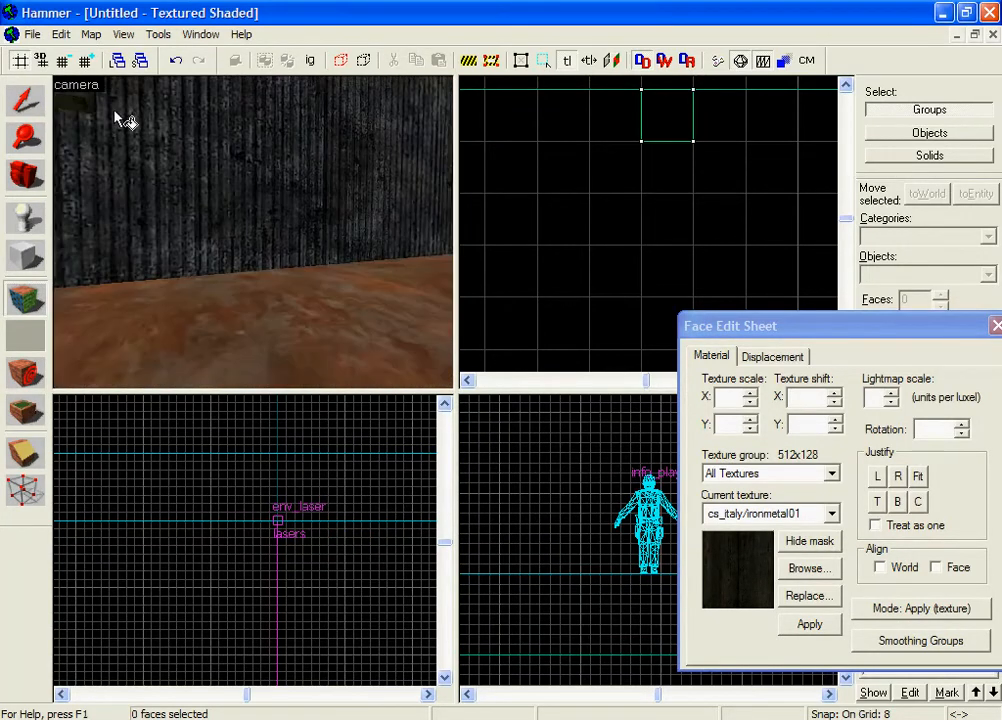
# Select the button block with the Selection tool and tie it to an entity of class func_button
pyautogui.click(25, 100)
pyautogui.press('z')
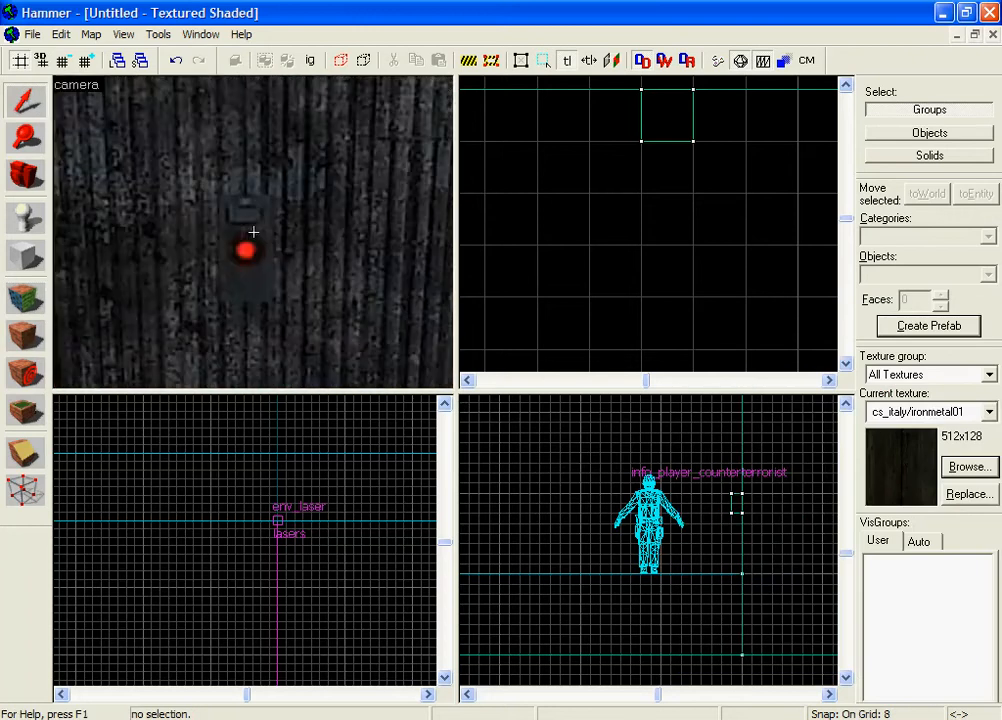
pyautogui.press('z')
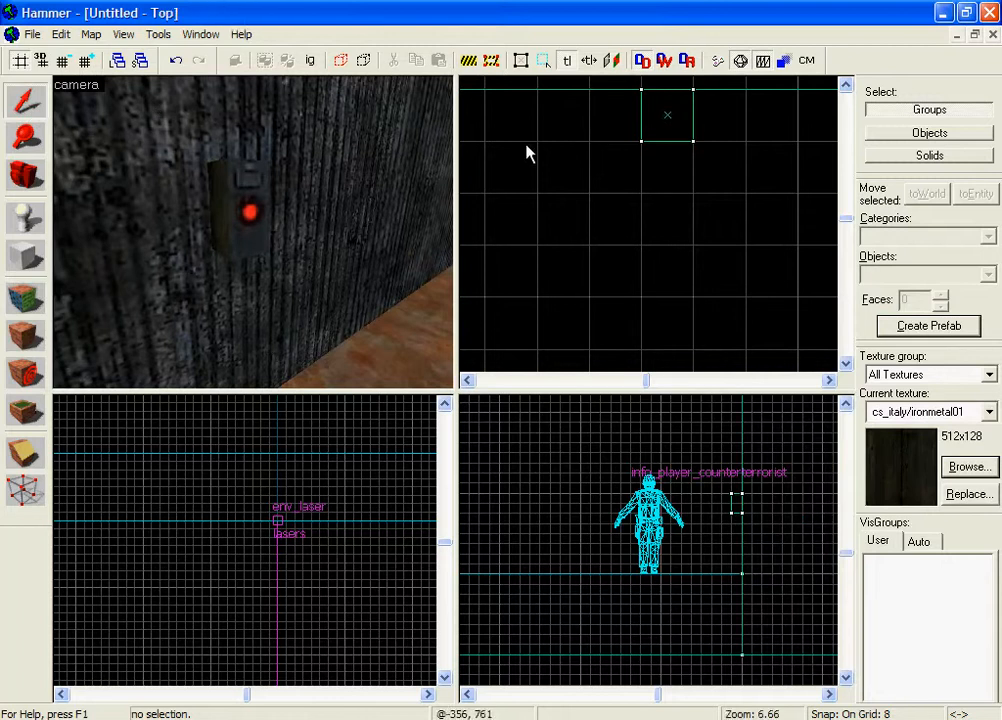
pyautogui.click(266, 210)
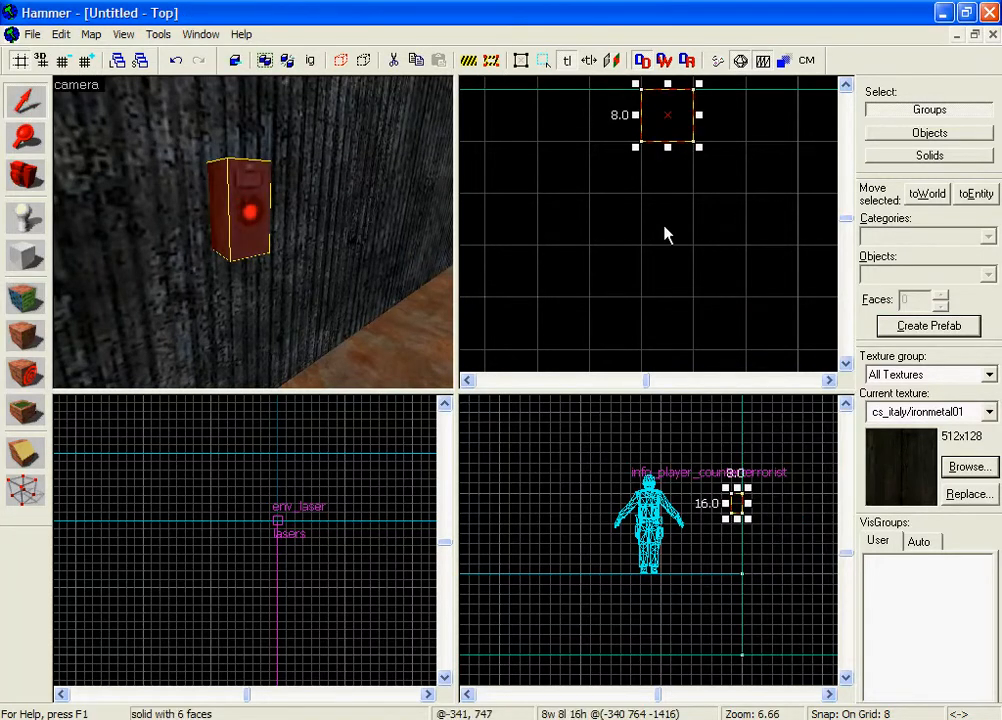
pyautogui.hotkey('alt', 'Return')
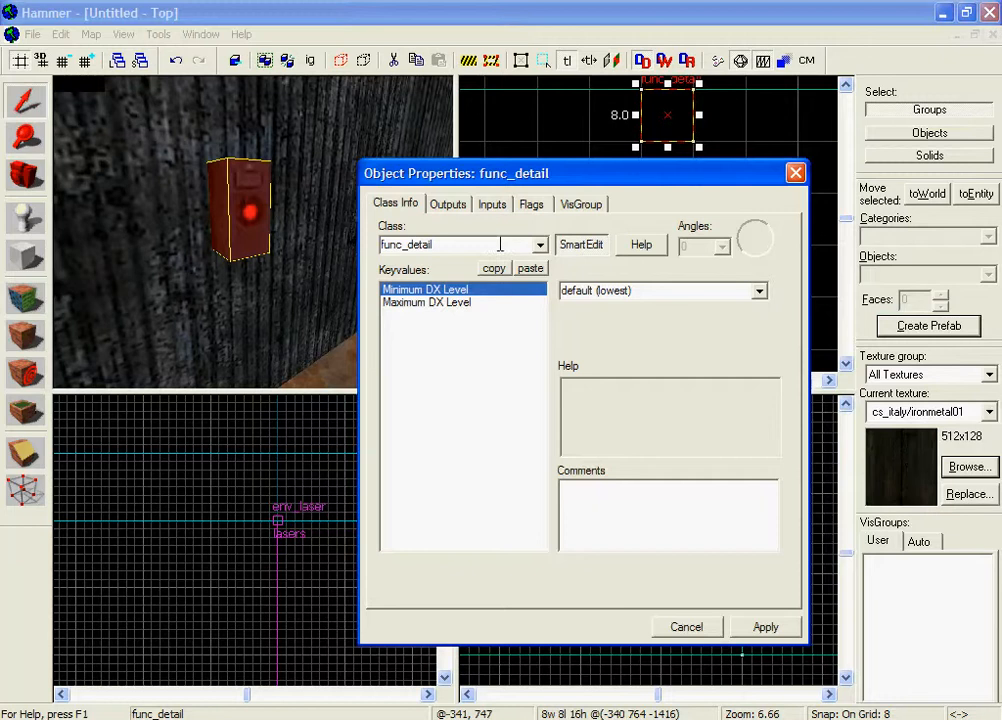
pyautogui.click(463, 242)
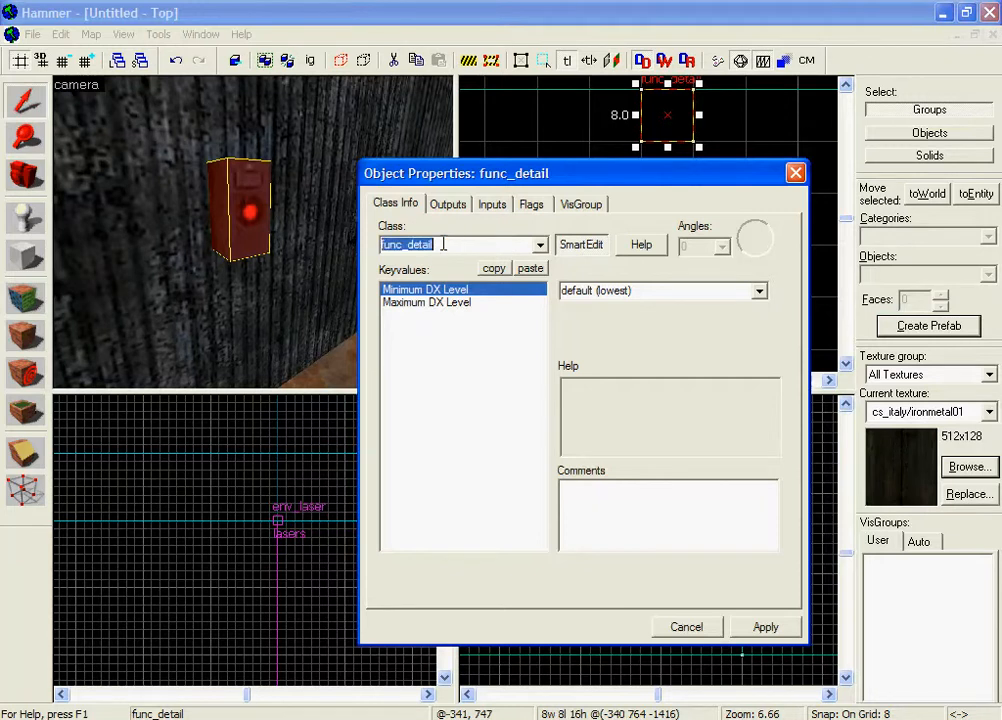
pyautogui.moveTo(443, 244); pyautogui.dragTo(410, 245)
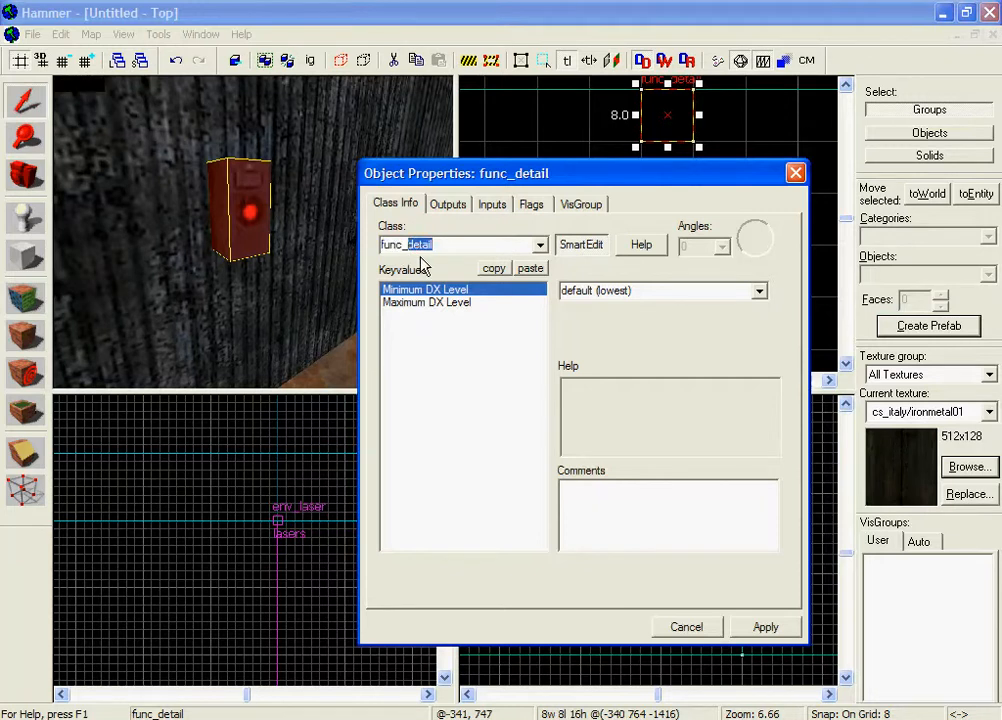
pyautogui.write('button')
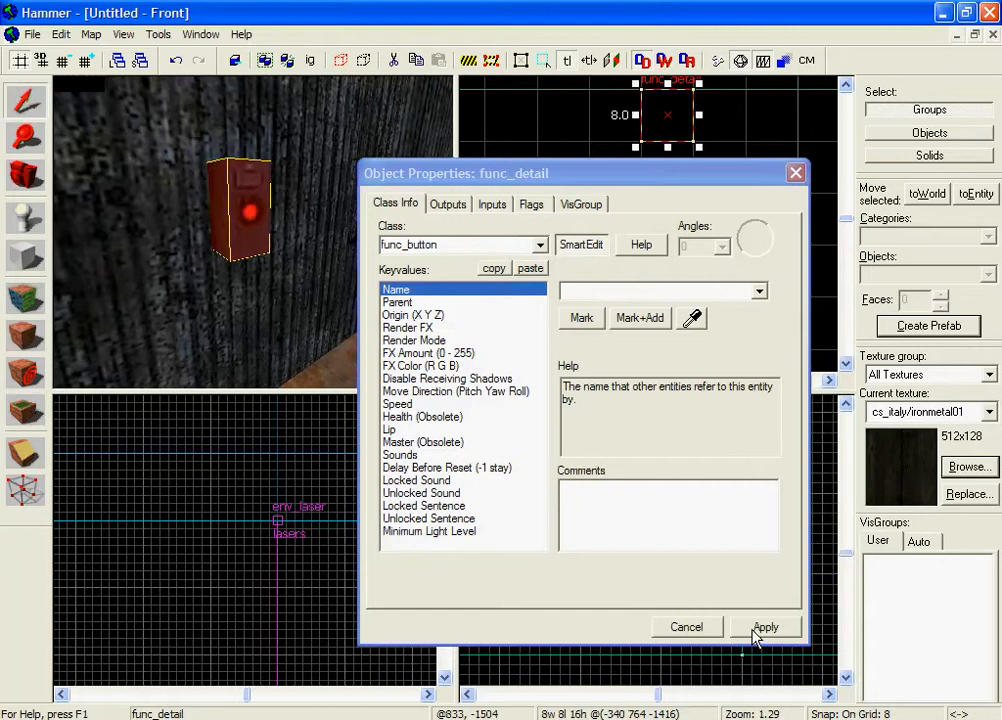
pyautogui.click(765, 627)
# Name the func_button entity button and open its flags
pyautogui.click(625, 290)
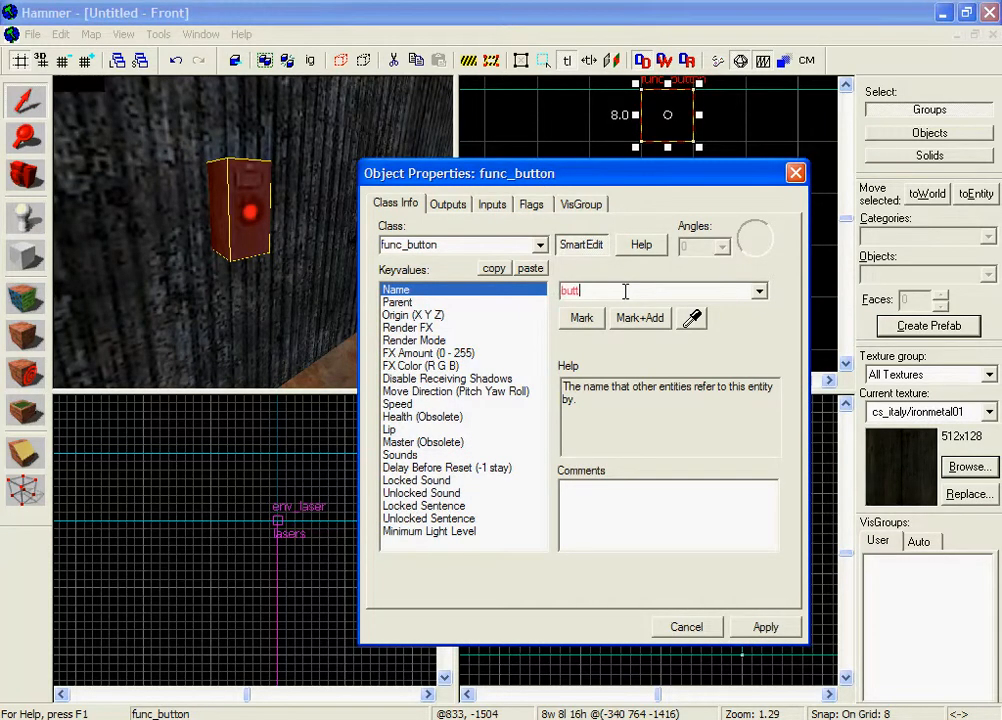
pyautogui.click(770, 627)
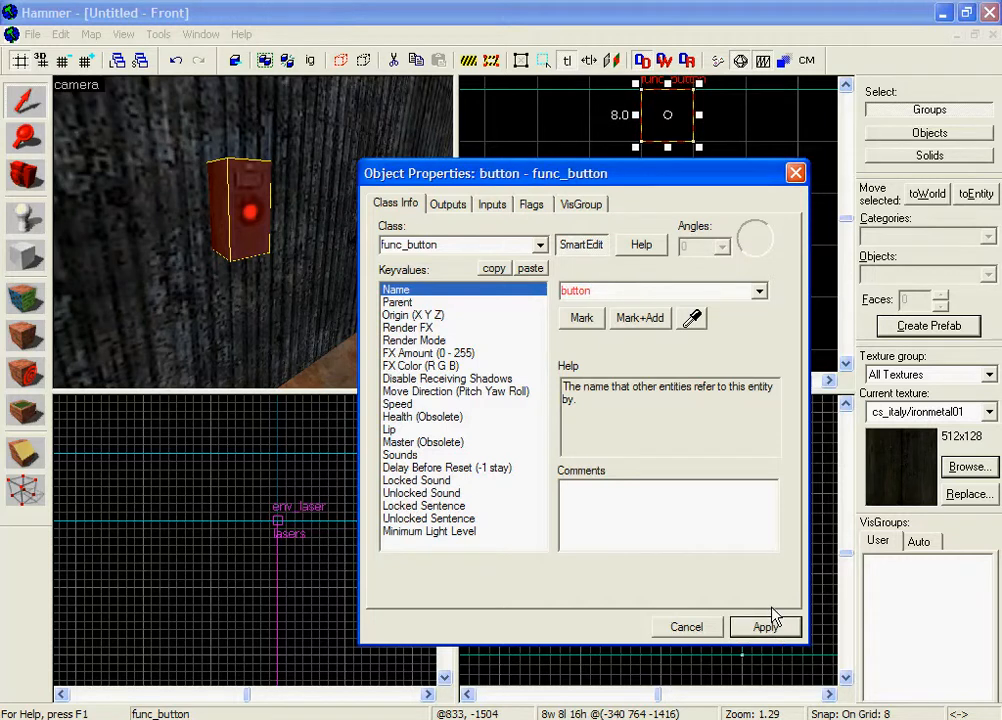
pyautogui.click(533, 205)
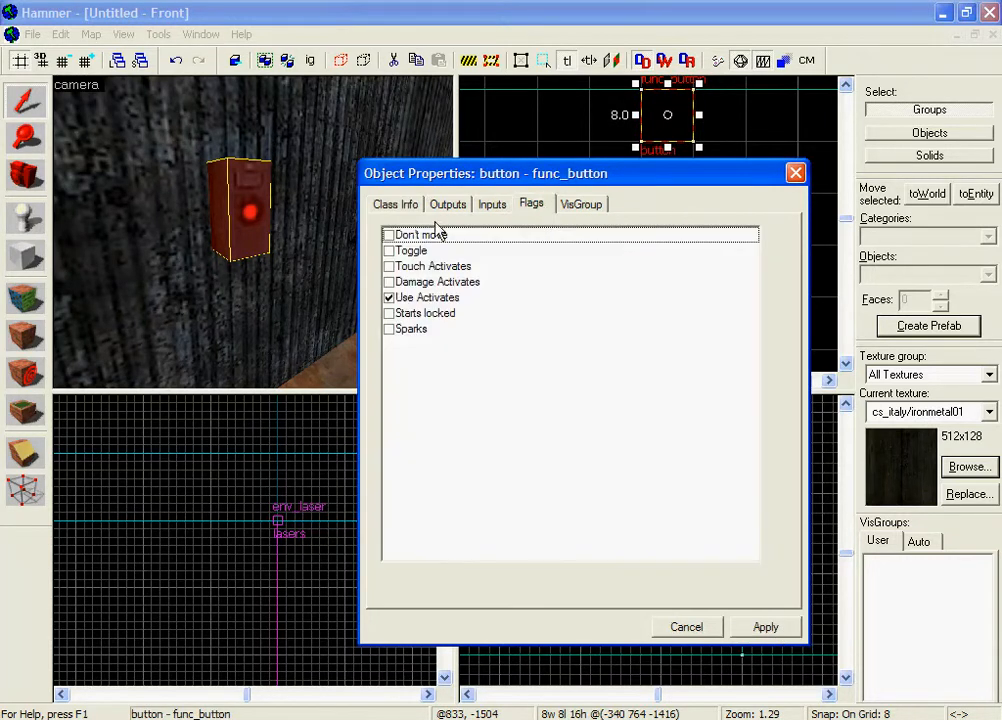
# Enable the Don't move flag for the func_button and apply the change
pyautogui.click(389, 237)
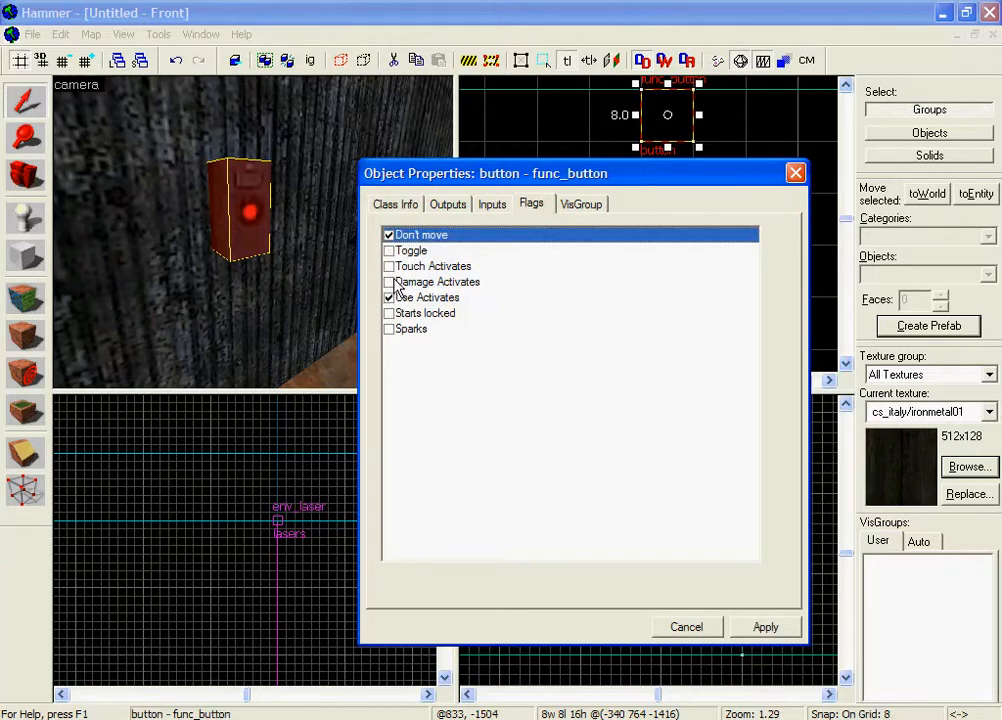
pyautogui.click(401, 204)
pyautogui.click(760, 627)
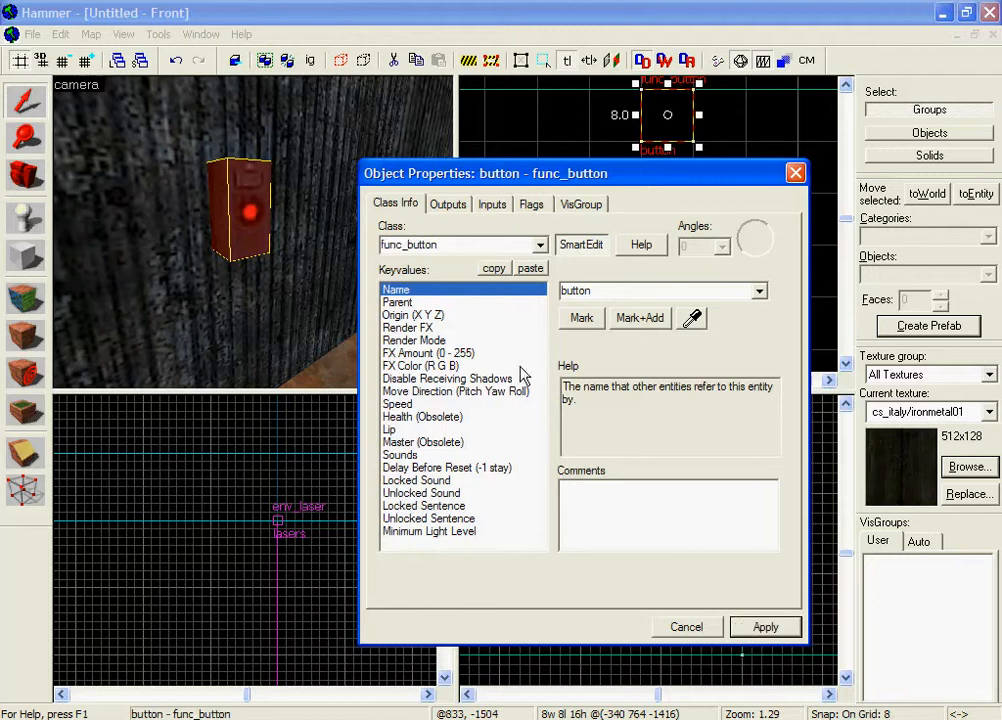
pyautogui.click(470, 305)
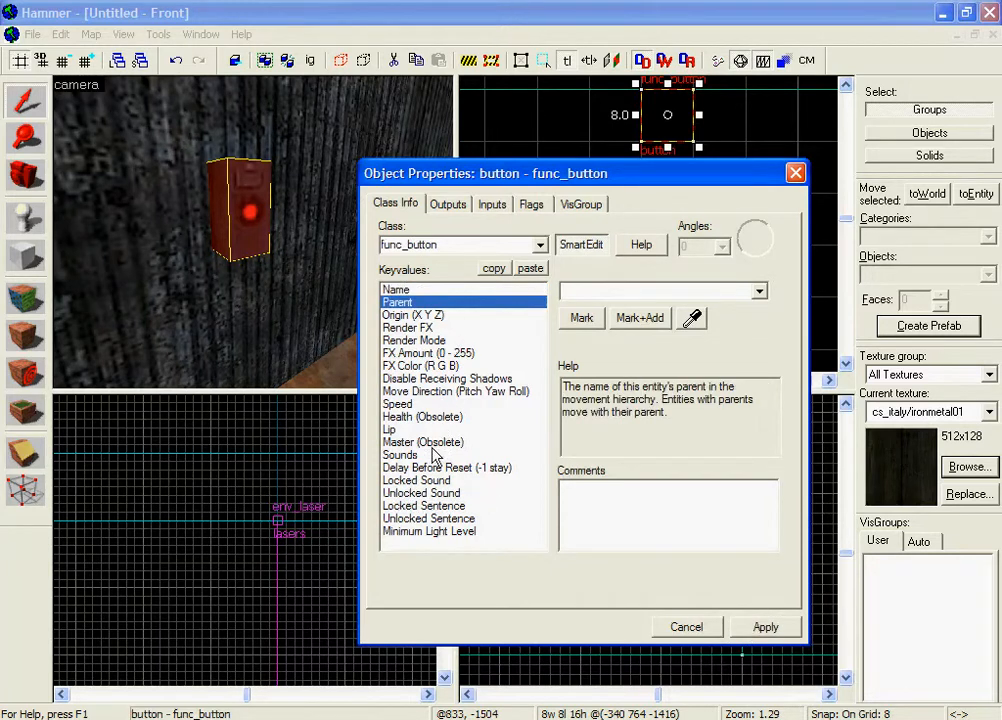
# Examine the wall button, the player spawn and the ceiling lasers in the camera view, keeping the func_button's properties open
pyautogui.click(445, 208)
pyautogui.moveTo(463, 183); pyautogui.dragTo(663, 282)
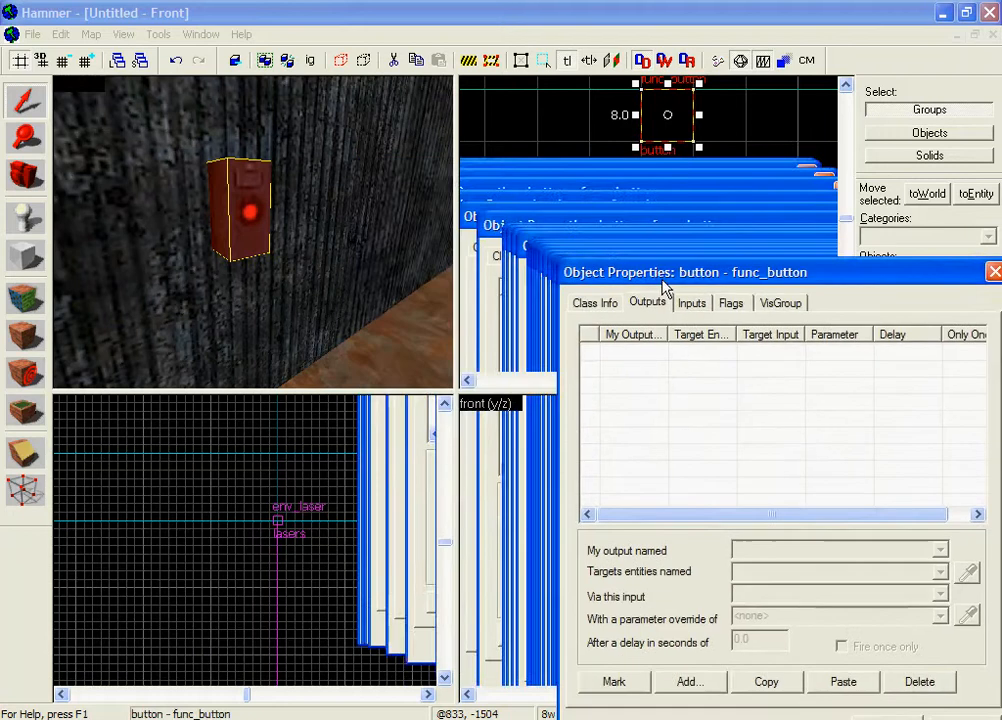
pyautogui.press('z')
pyautogui.scroll(-2, 253, 231)
pyautogui.scroll(-4, 253, 231)
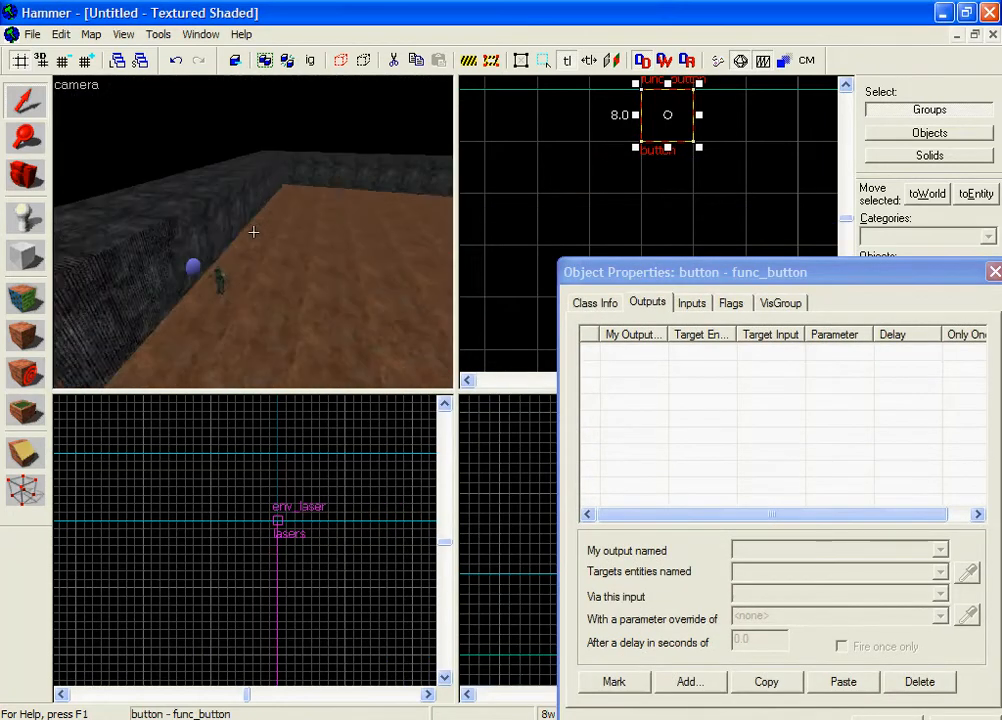
pyautogui.scroll(3, 253, 231)
pyautogui.press('w')
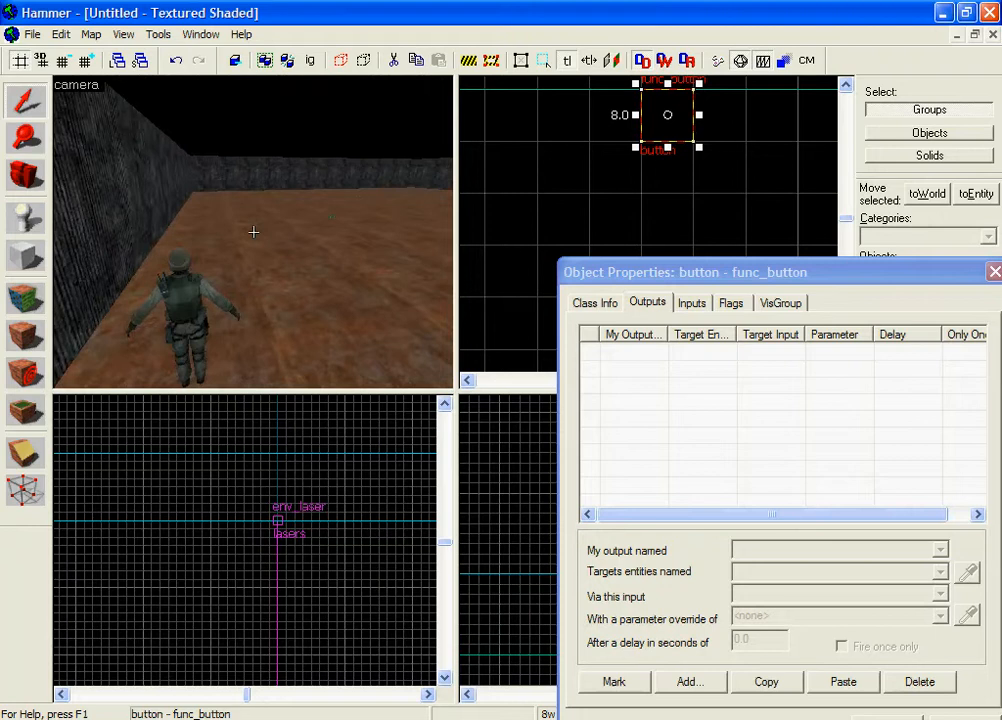
pyautogui.press('s')
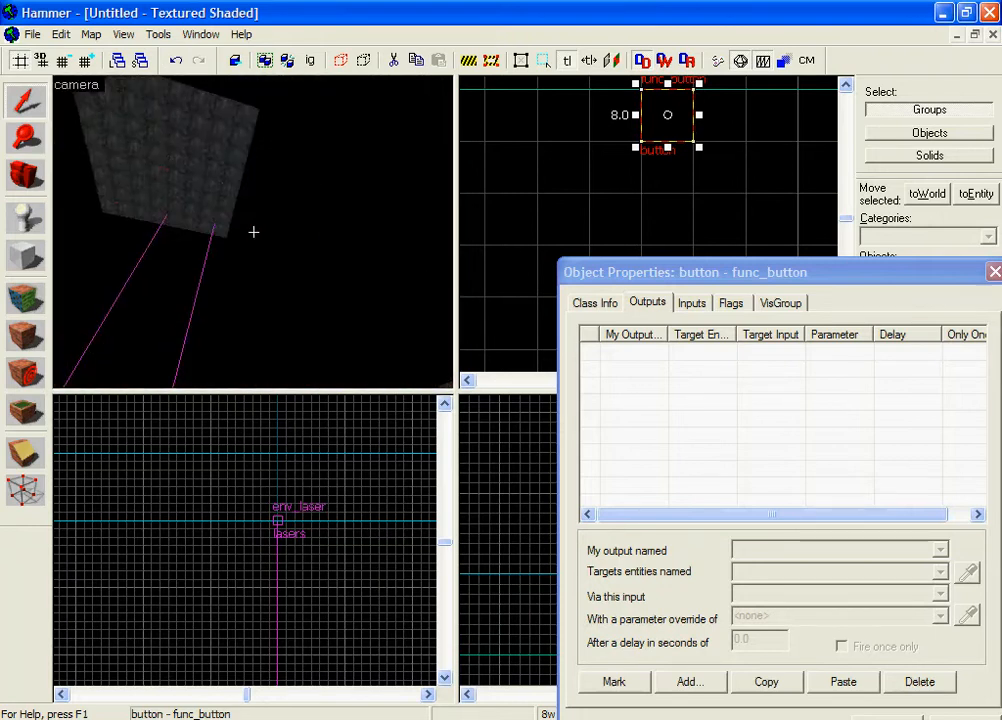
pyautogui.press('z')
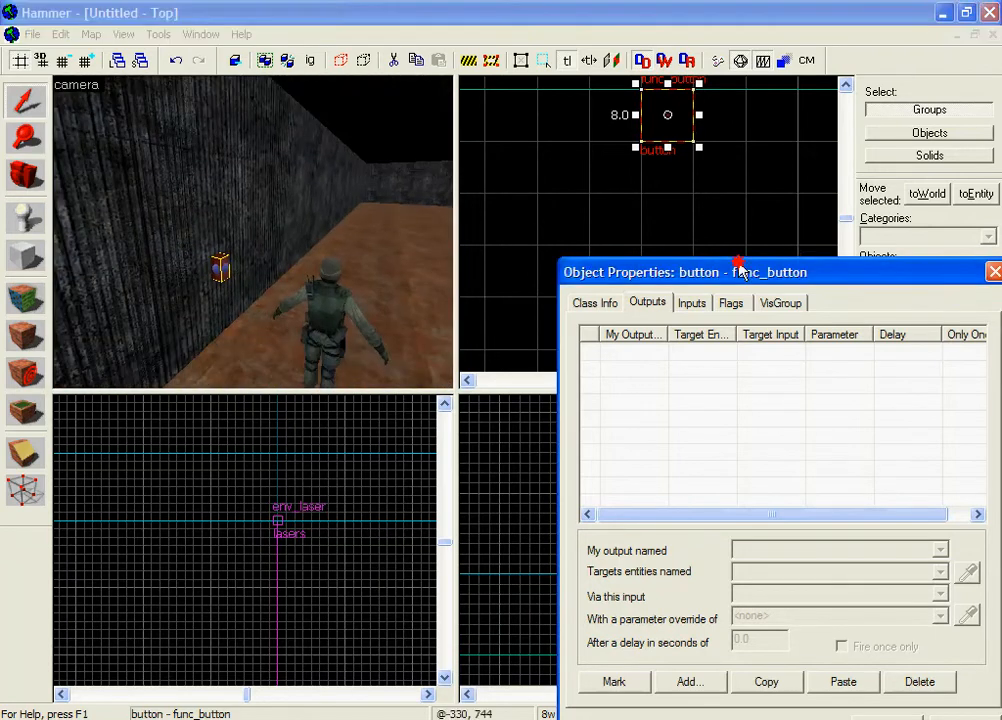
pyautogui.moveTo(675, 268); pyautogui.dragTo(842, 180)
pyautogui.click(264, 246)
pyautogui.press('z')
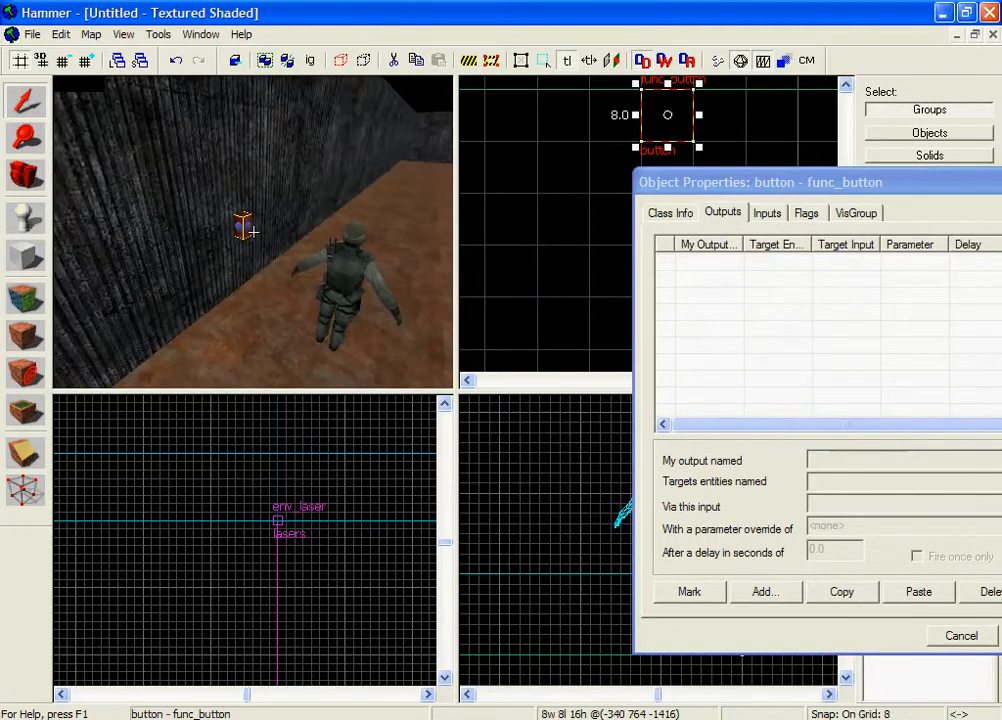
pyautogui.press('z')
pyautogui.moveTo(706, 183); pyautogui.dragTo(556, 166)
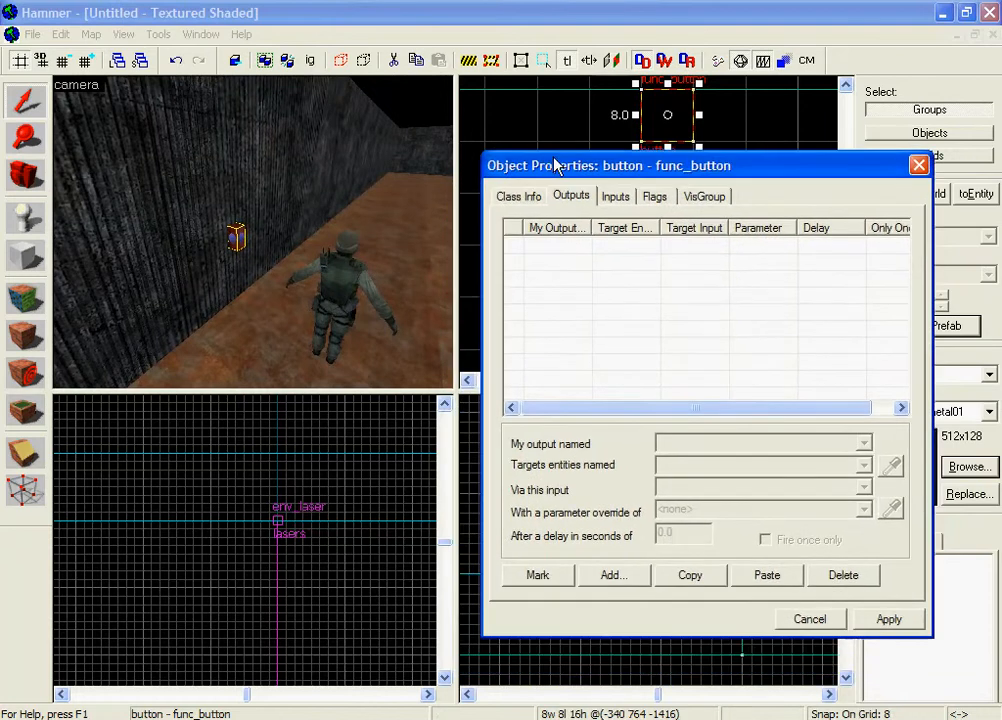
pyautogui.click(539, 197)
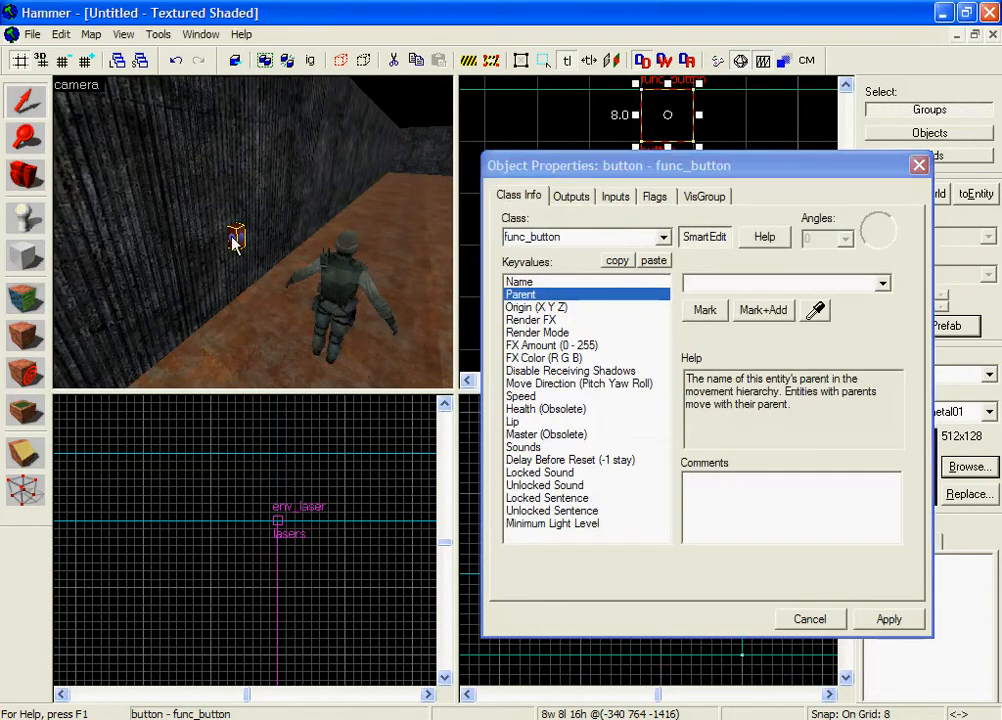
# Add an output to the func_button that fires on OnPressed
pyautogui.click(573, 197)
pyautogui.click(605, 576)
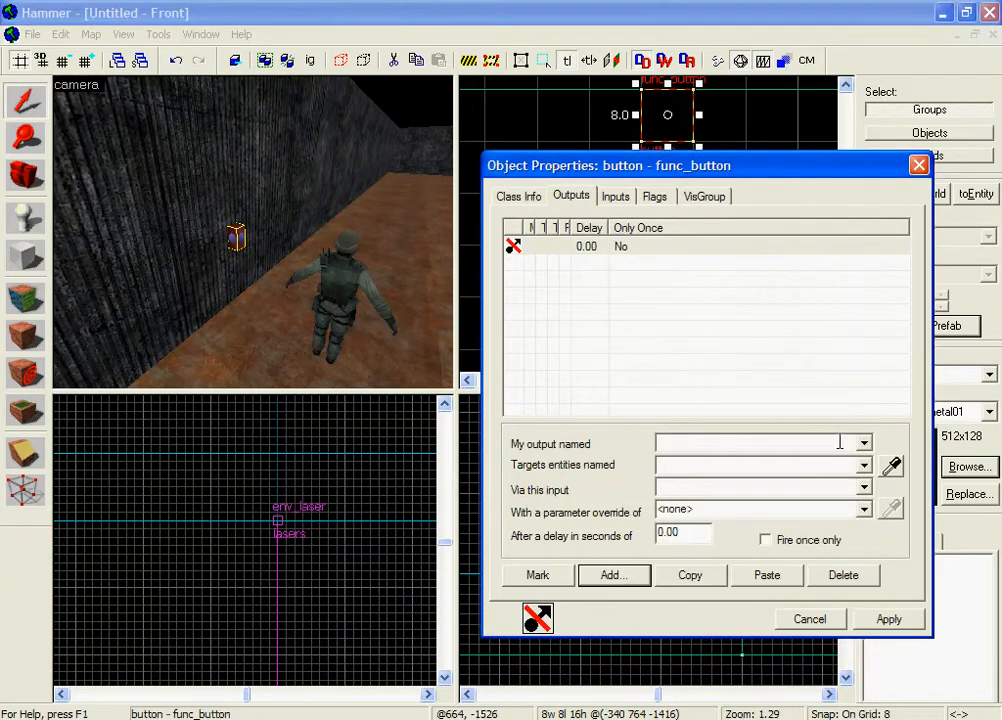
pyautogui.click(865, 443)
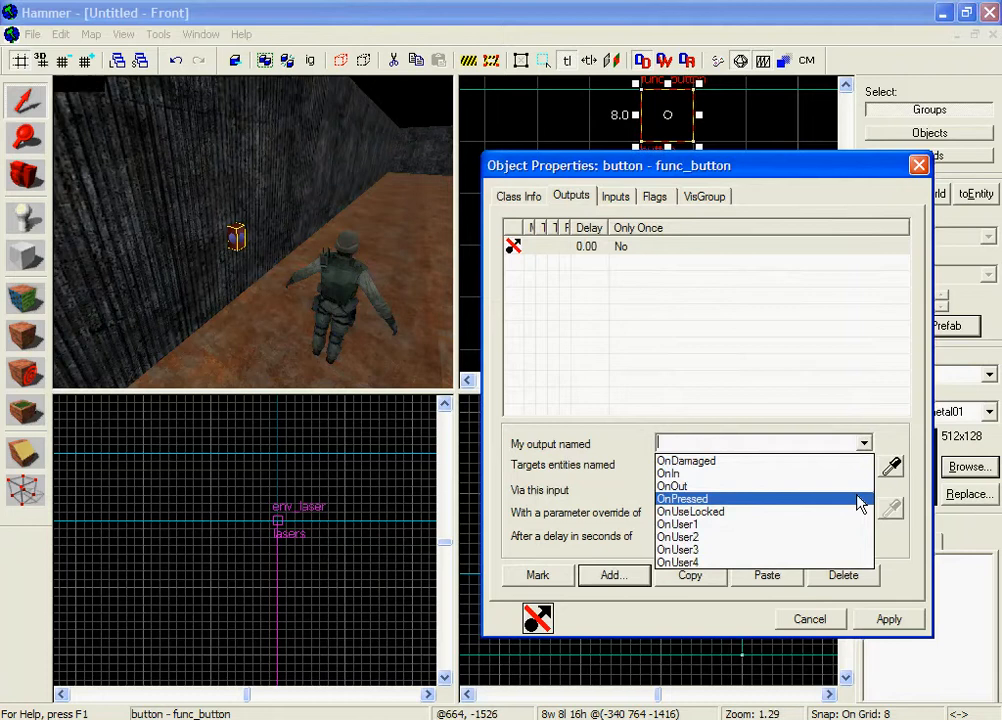
pyautogui.click(857, 497)
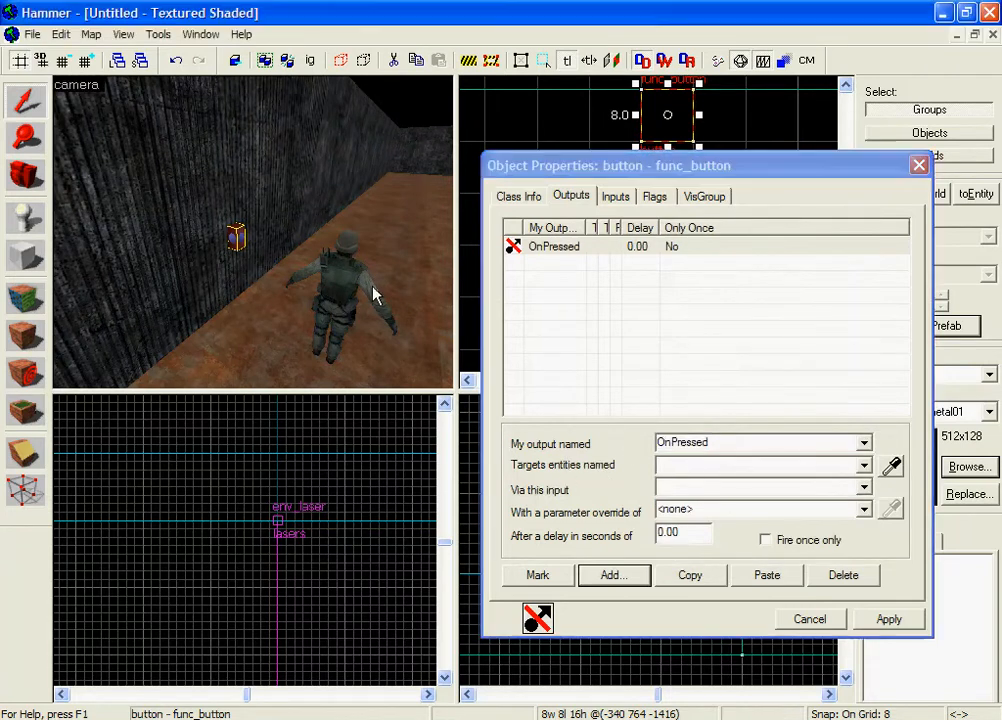
# Pick the env_fire on the room's floor in the camera view as the output's target entity, fire
pyautogui.press('z')
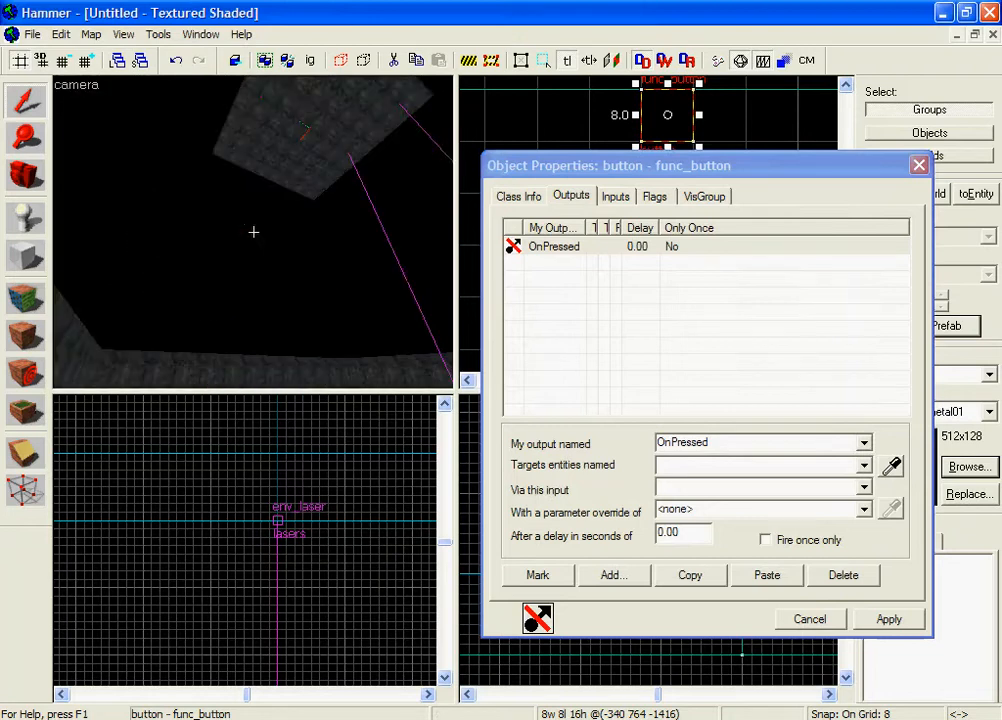
pyautogui.press('z')
pyautogui.click(891, 465)
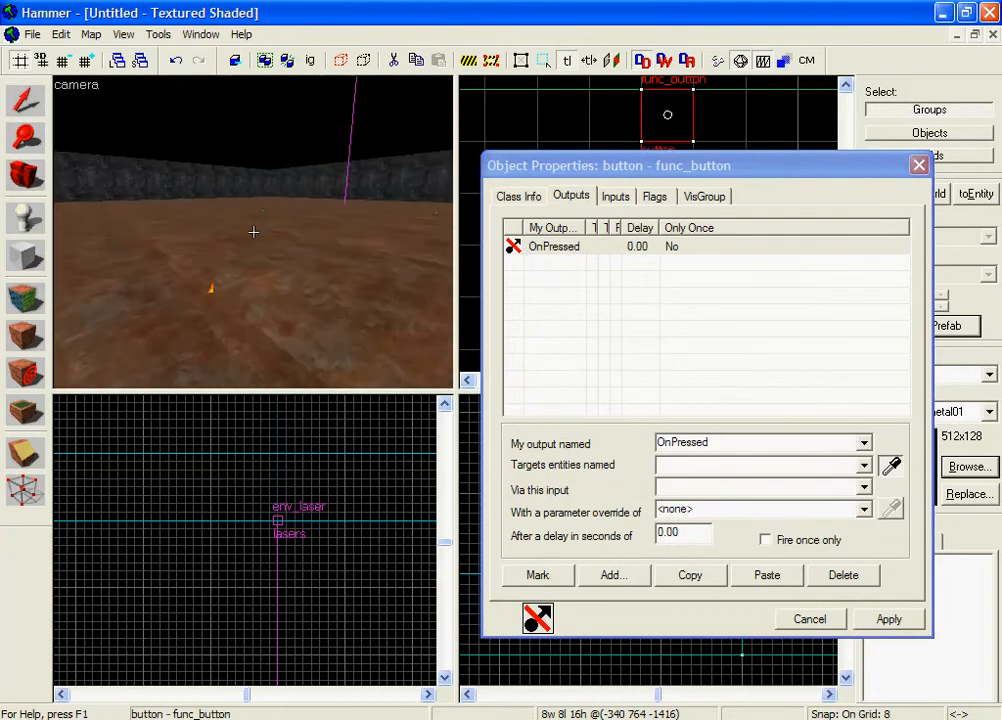
pyautogui.press('z')
pyautogui.click(215, 278)
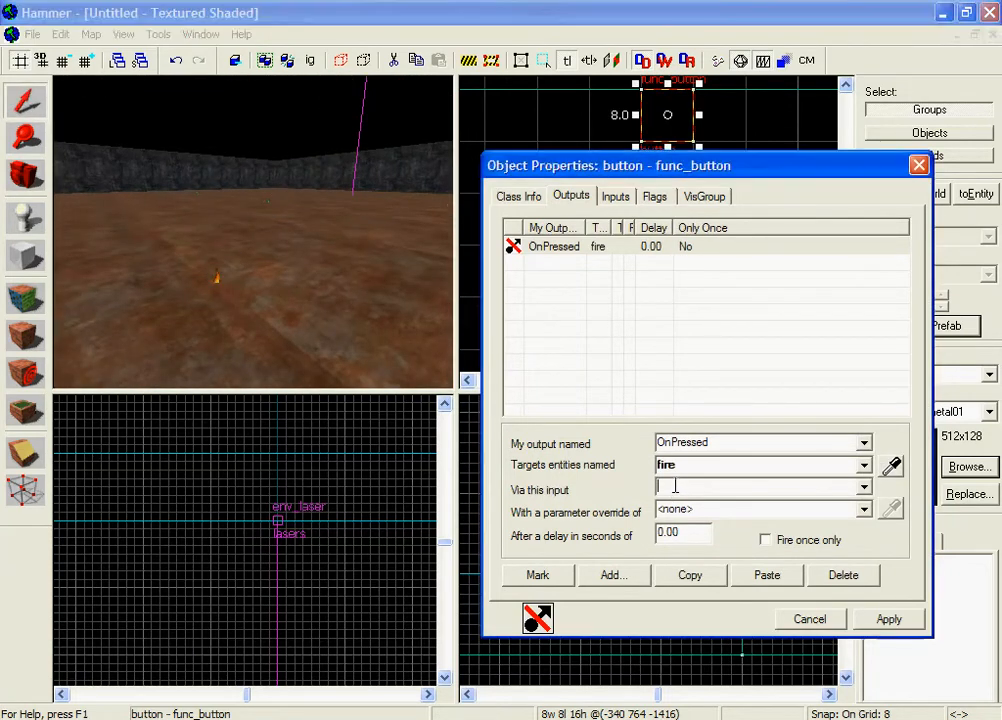
# Set the fire output's input to StartFire and apply it
pyautogui.click(864, 490)
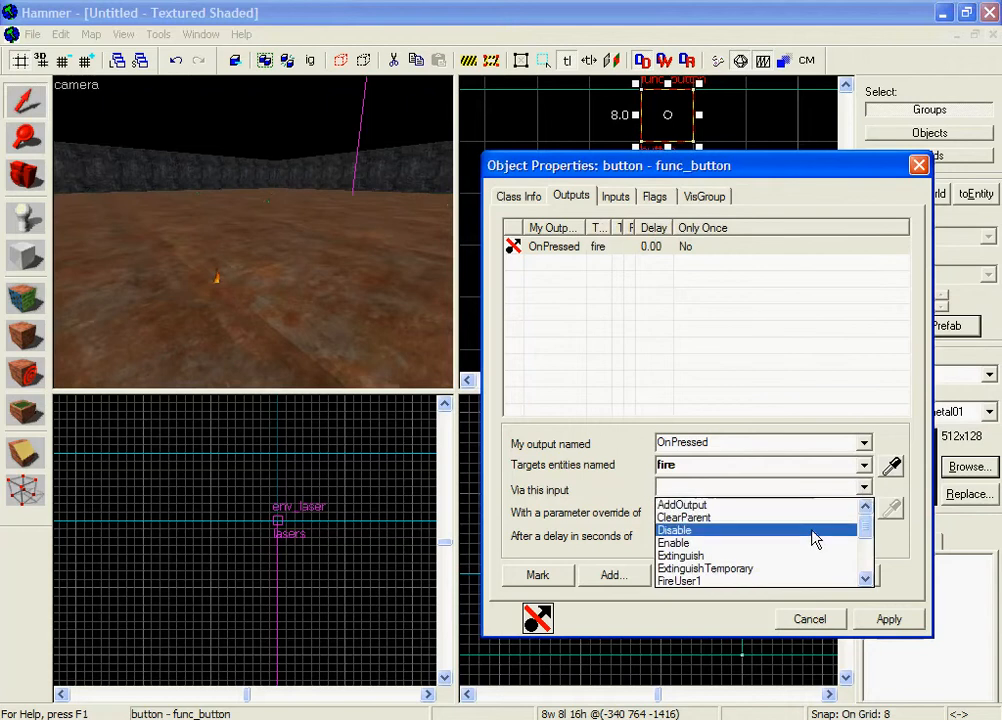
pyautogui.scroll(-1, 808, 550)
pyautogui.scroll(-3, 808, 550)
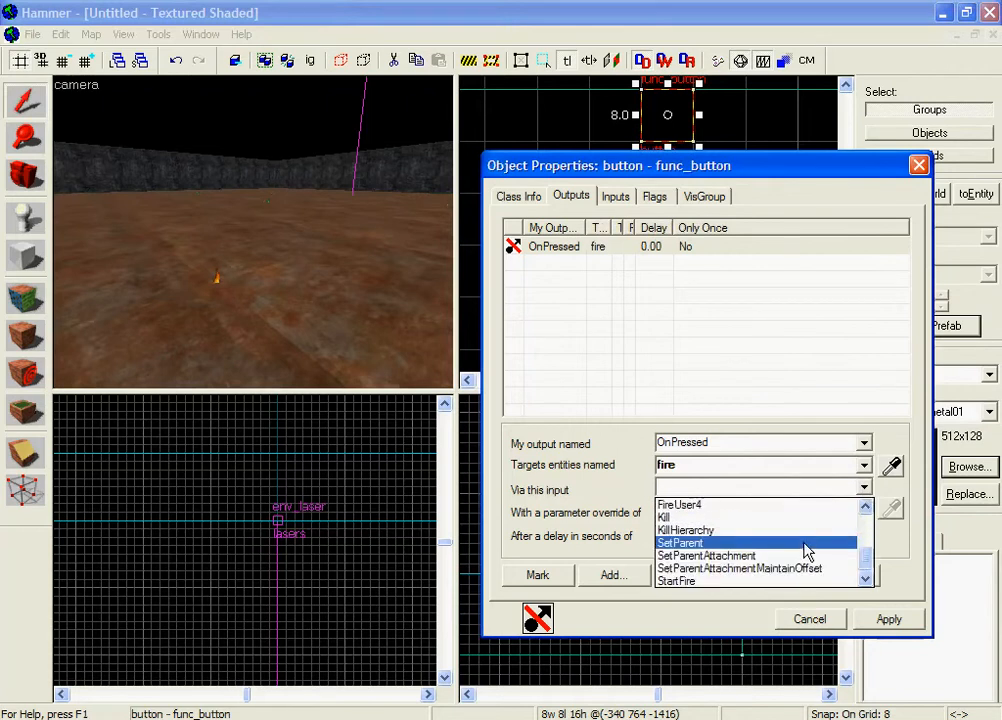
pyautogui.click(760, 580)
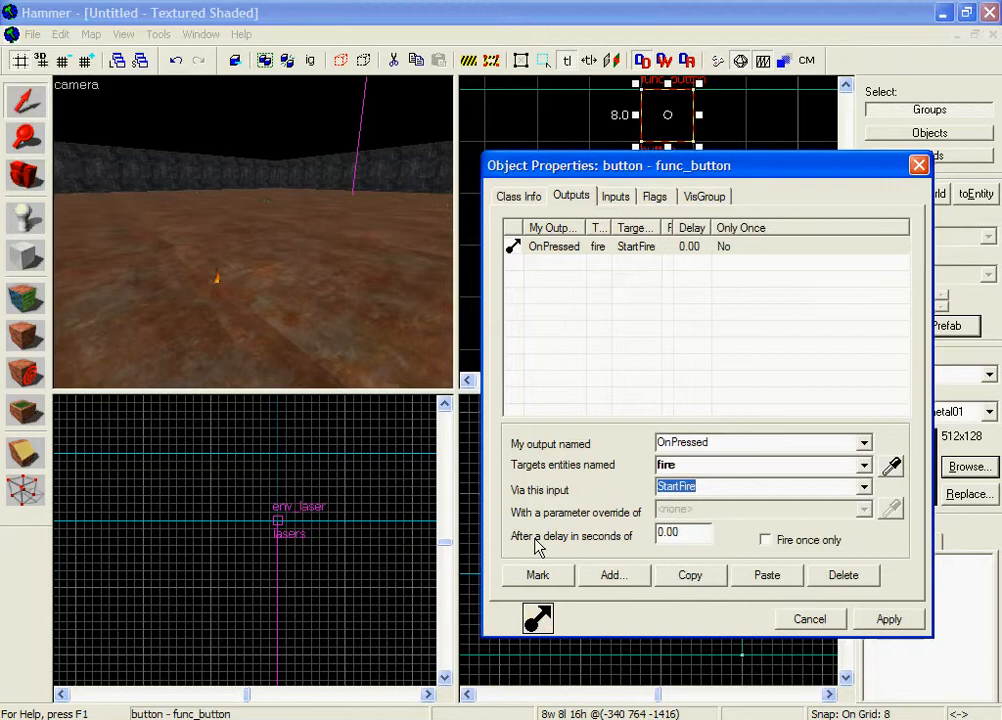
pyautogui.click(324, 282)
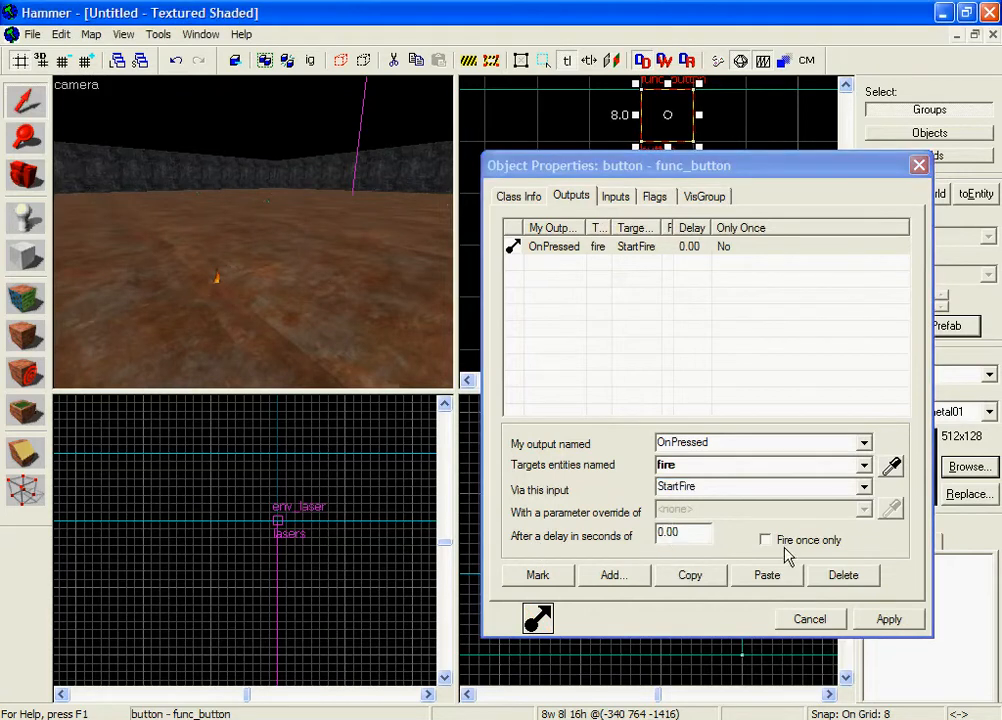
pyautogui.click(884, 621)
# Add a second OnPressed output that targets lasers via TurnOn, apply it and close the button's properties
pyautogui.click(614, 575)
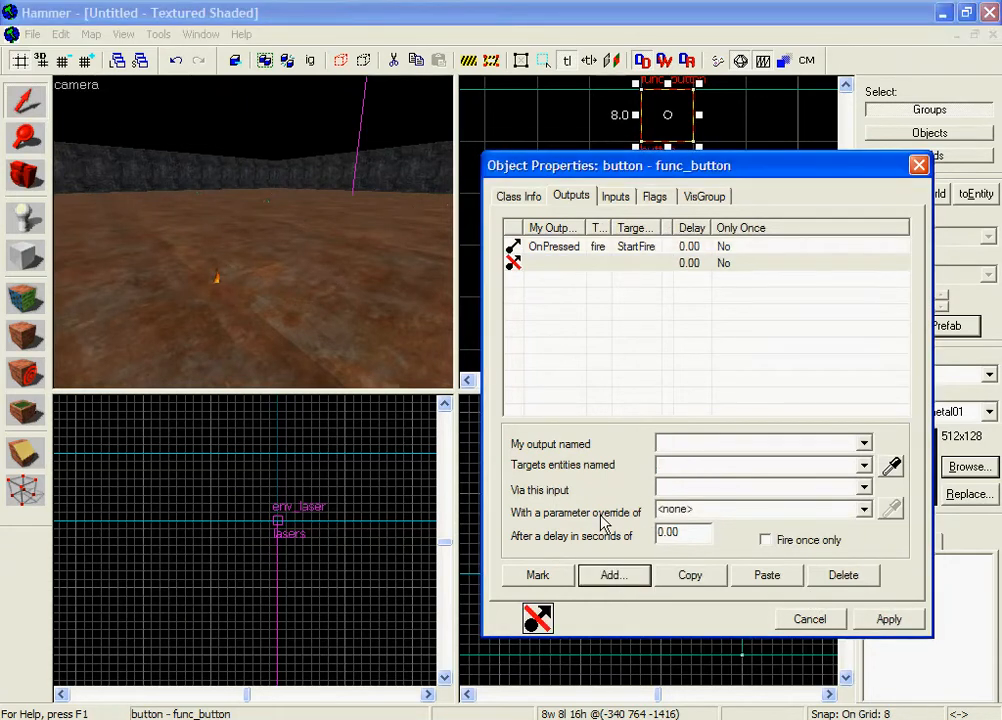
pyautogui.click(860, 445)
pyautogui.click(859, 502)
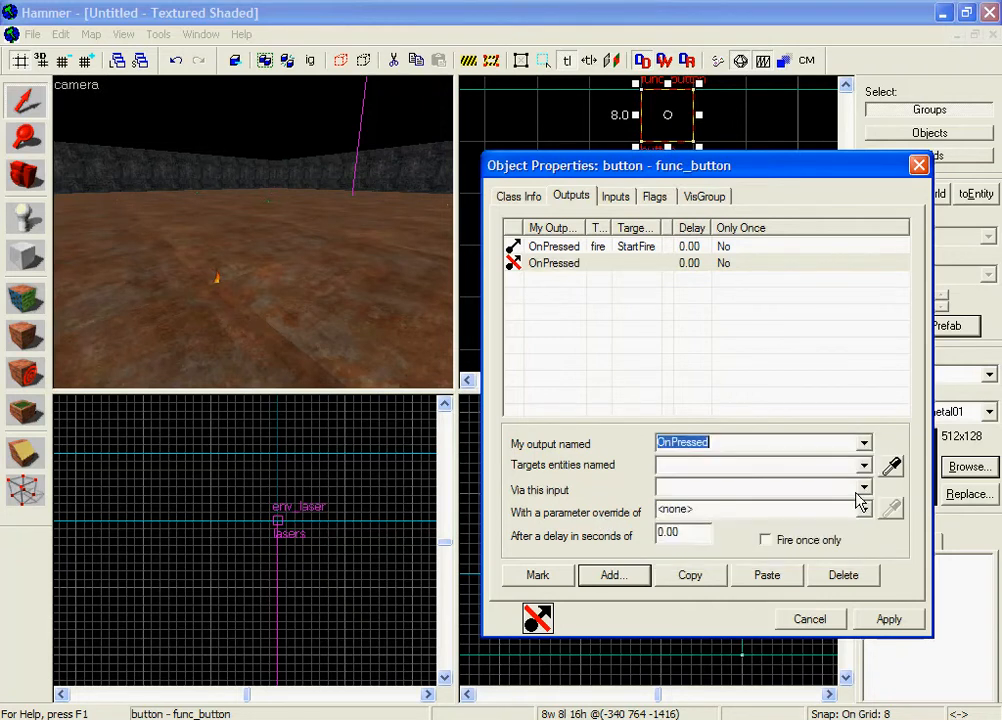
pyautogui.click(863, 465)
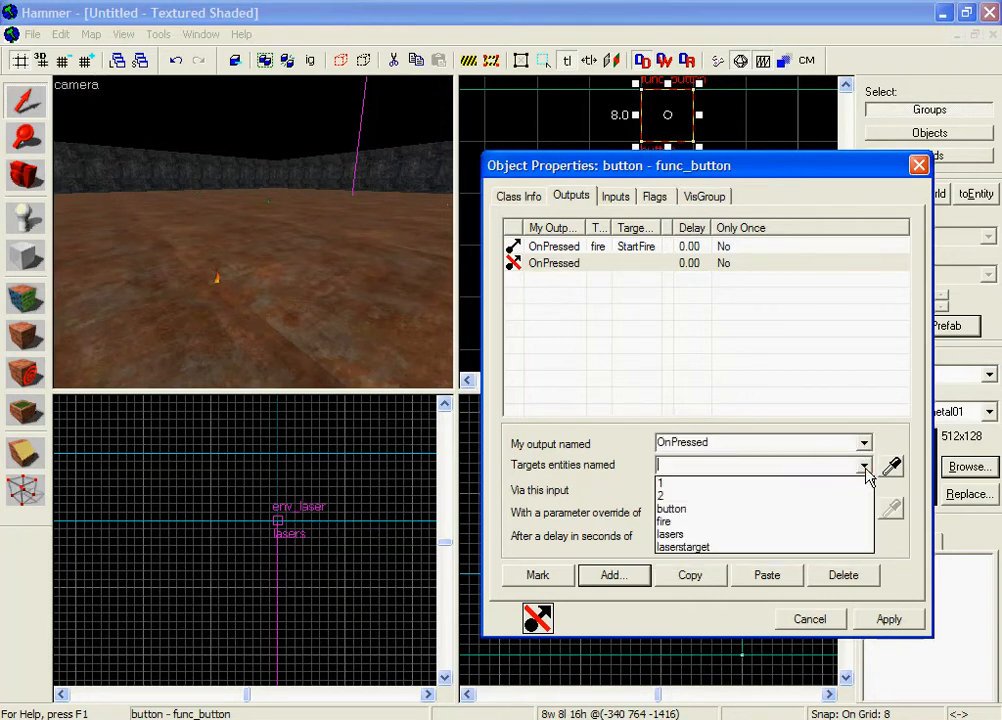
pyautogui.click(835, 536)
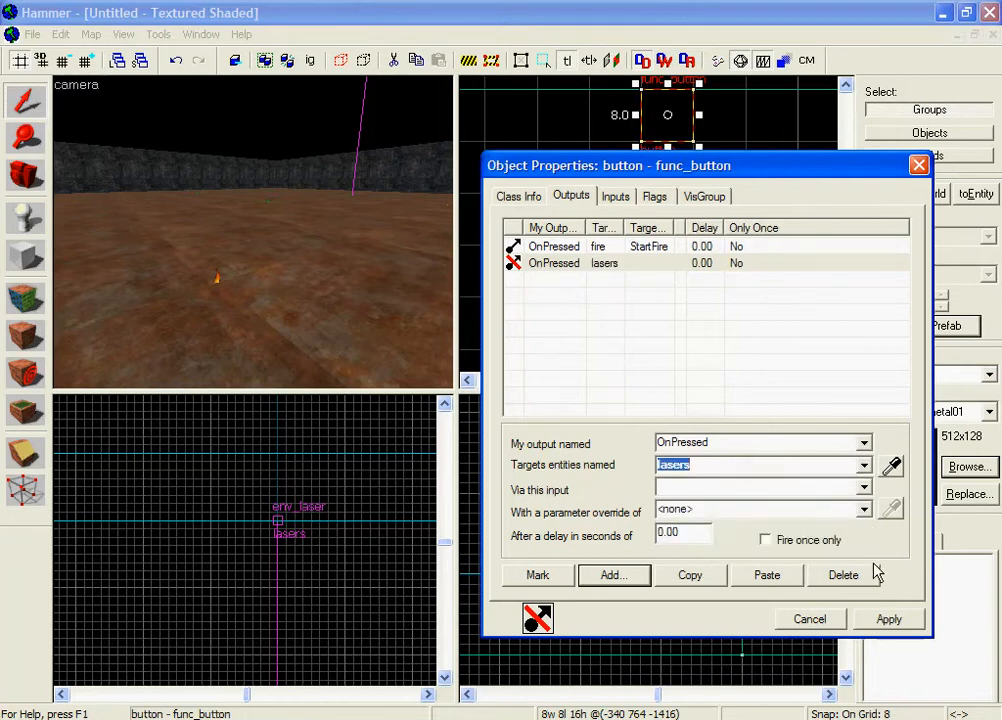
pyautogui.click(866, 488)
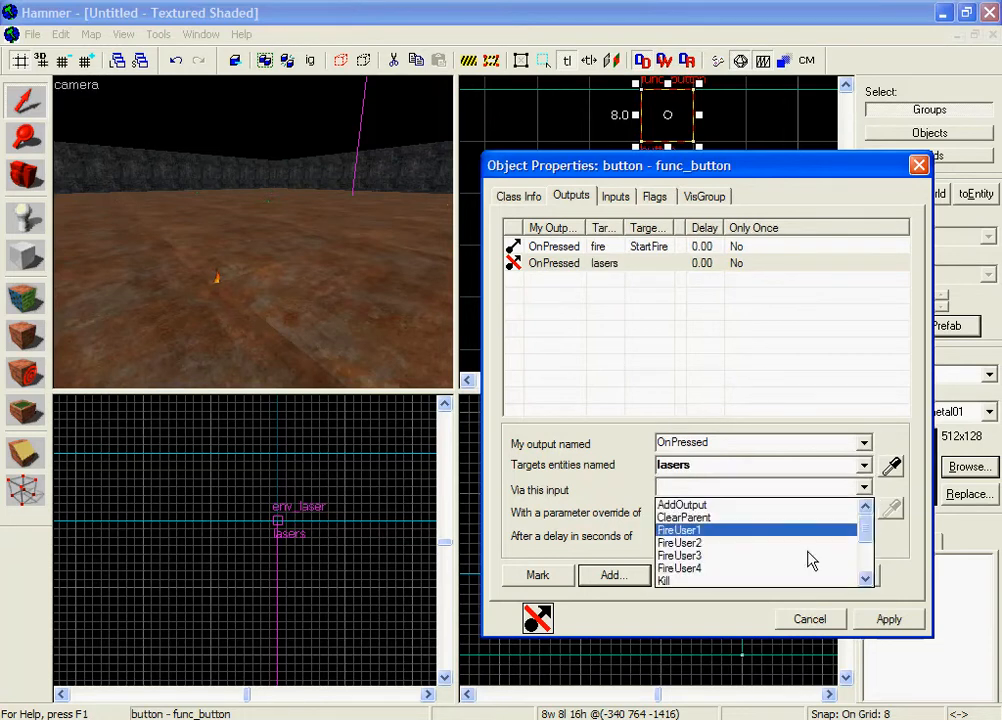
pyautogui.scroll(-3, 778, 570)
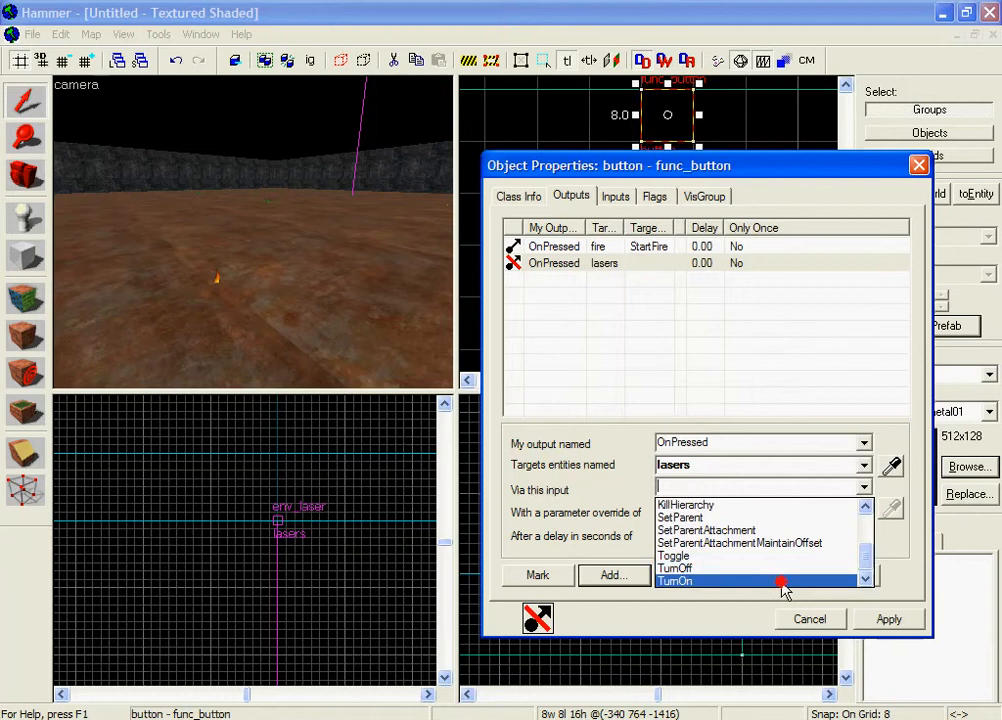
pyautogui.click(781, 582)
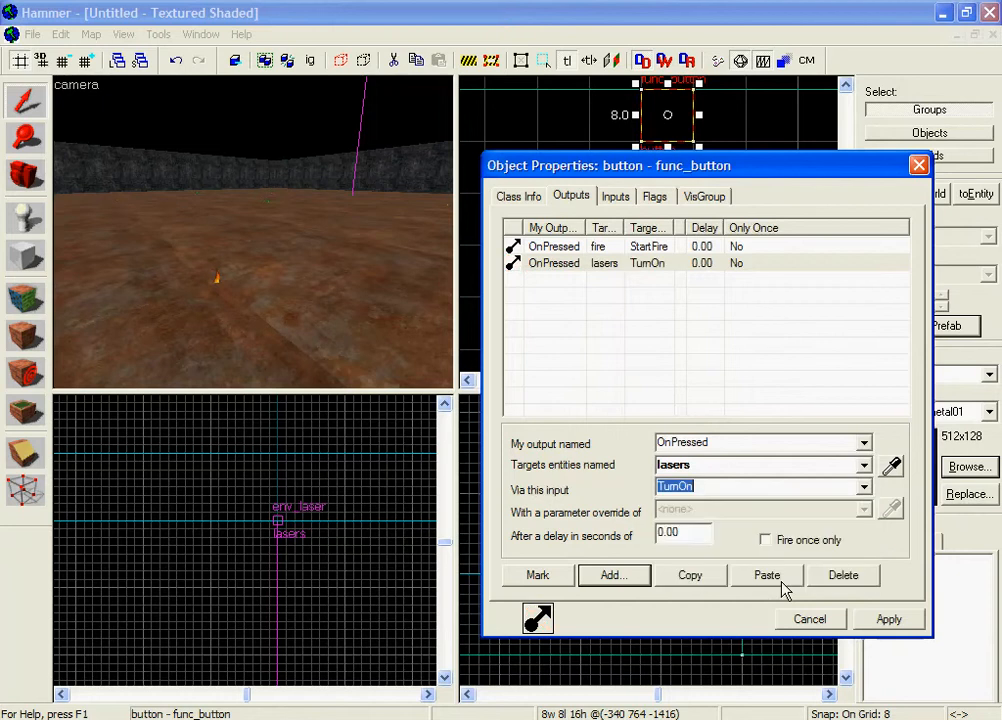
pyautogui.click(899, 620)
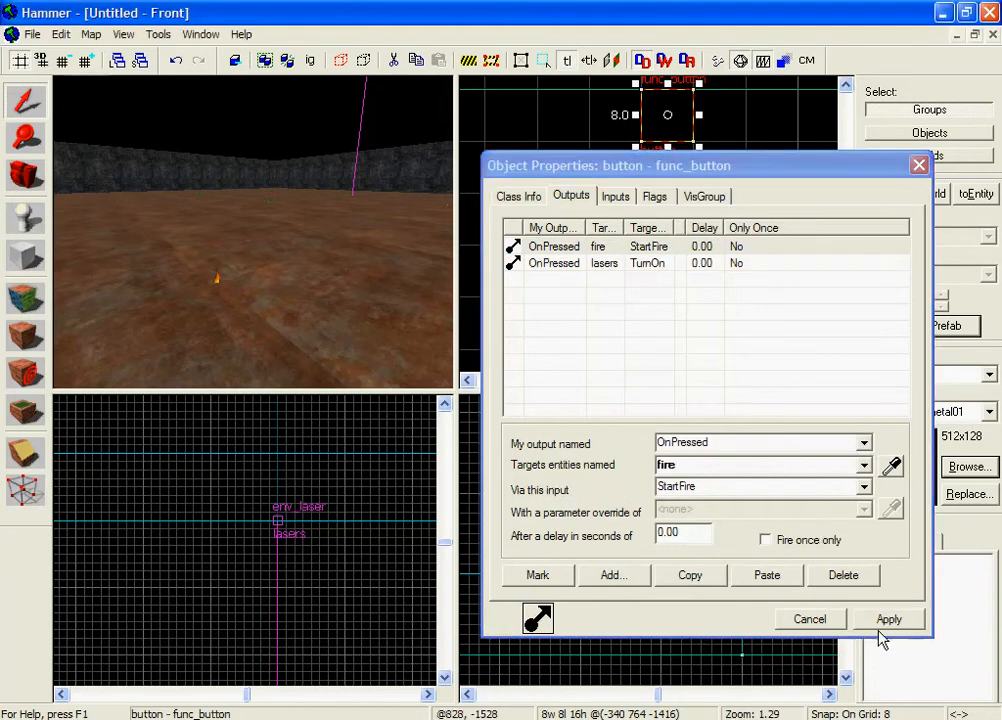
pyautogui.click(816, 626)
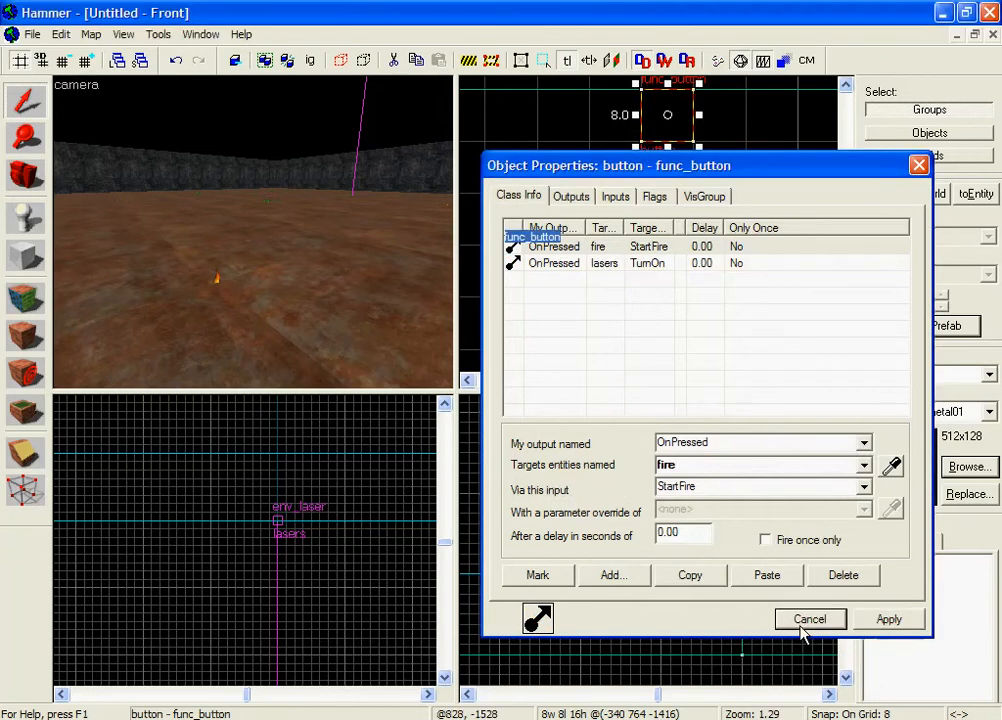
# Examine the floor entities, including the info_target, and the lasers across the room in the camera view
pyautogui.press('z')
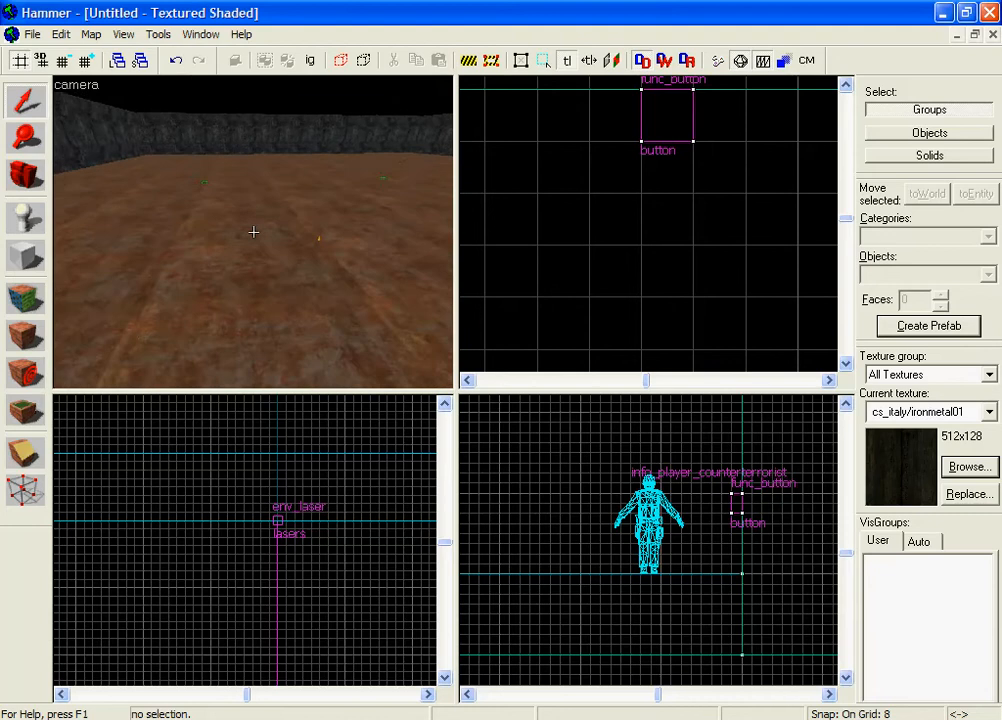
pyautogui.press('w')
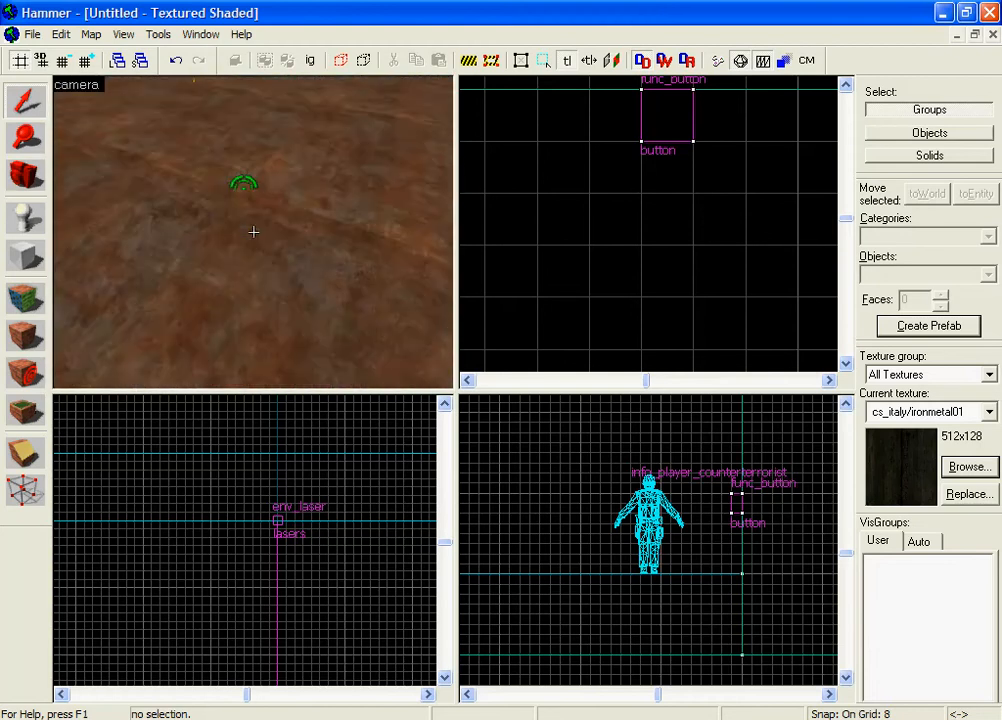
pyautogui.press('z')
pyautogui.click(250, 230)
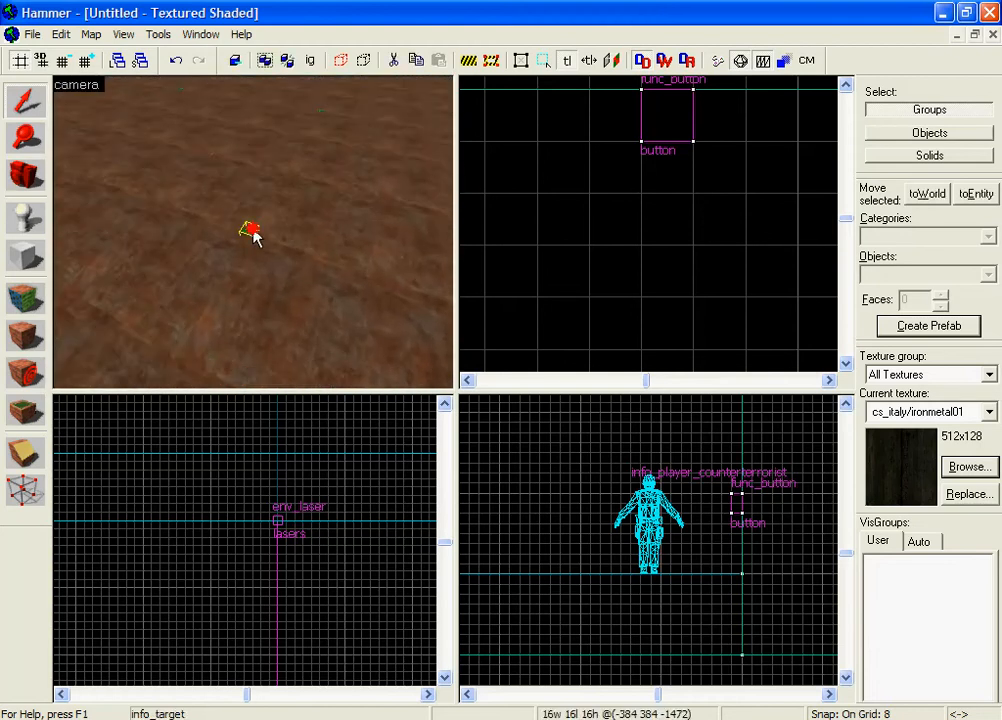
pyautogui.scroll(-3, 615, 481)
pyautogui.press('Escape')
pyautogui.press('z')
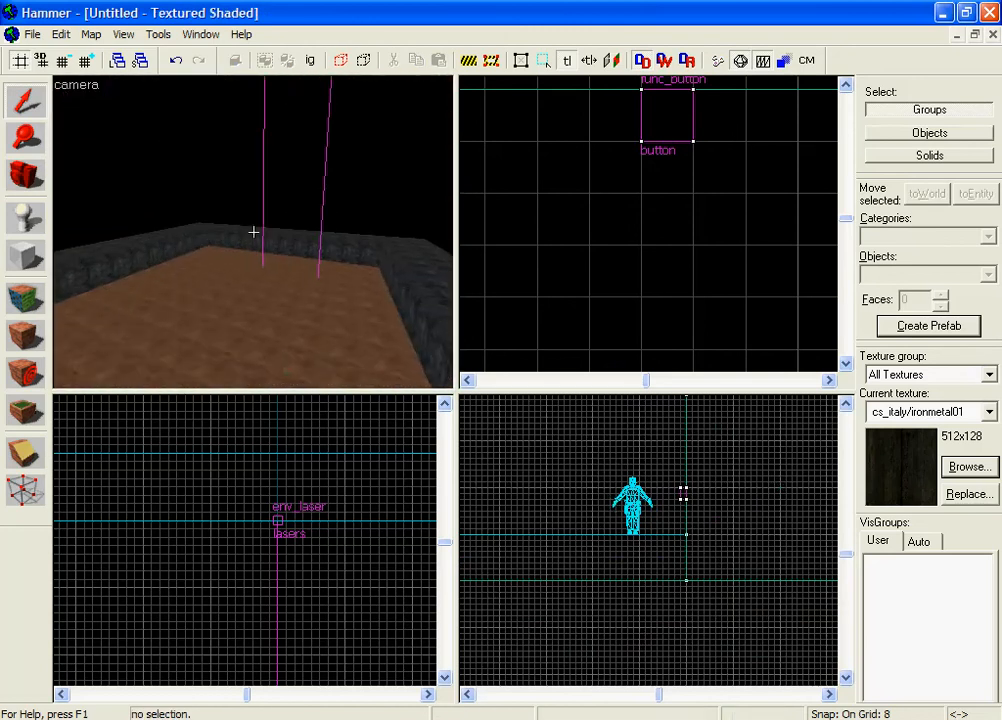
pyautogui.press('z')
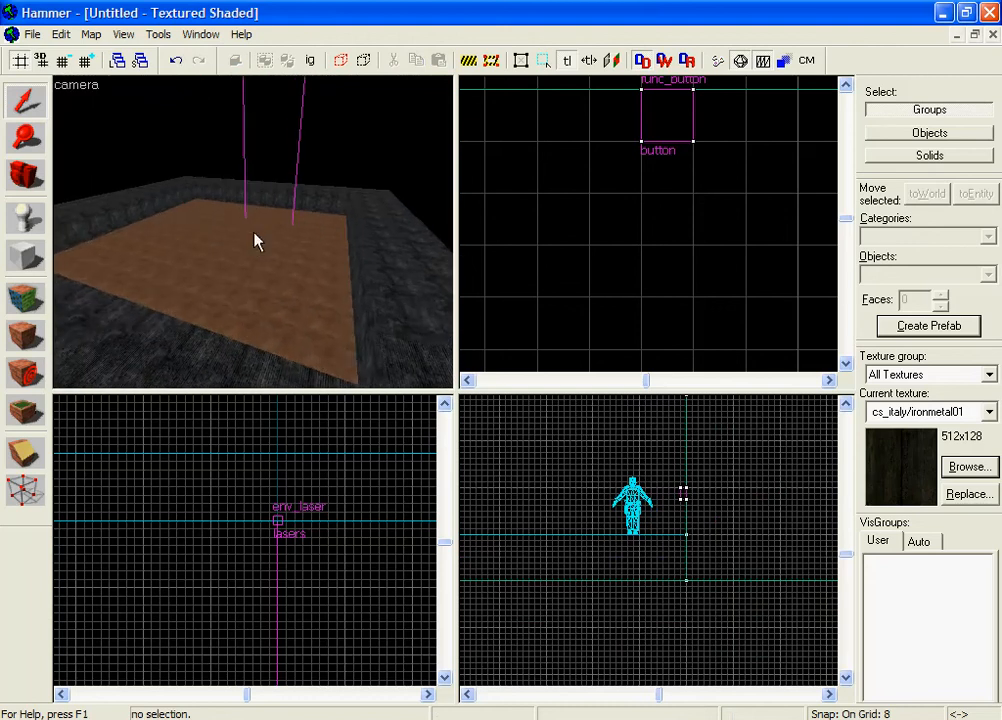